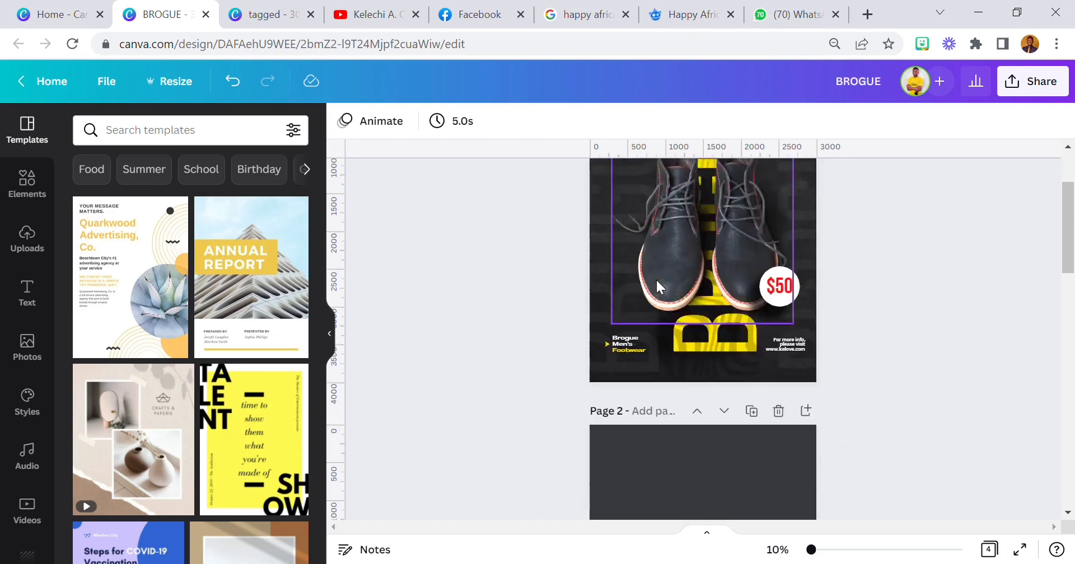
Try removing the dark background colour from page 2, and undo the removal.
scroll(656, 278, up, 3)
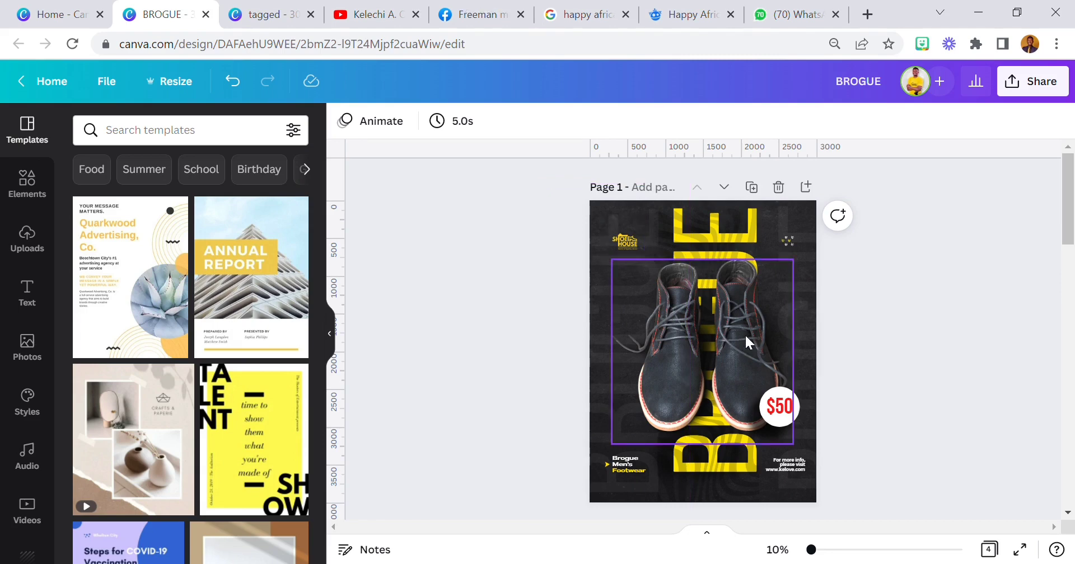
scroll(745, 335, down, 8)
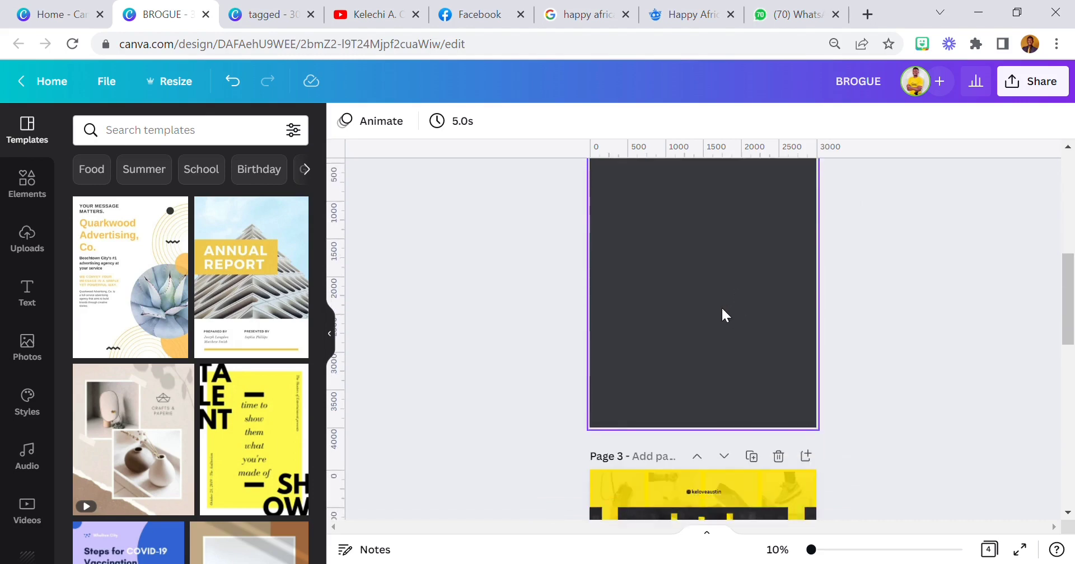
scroll(722, 314, up, 2)
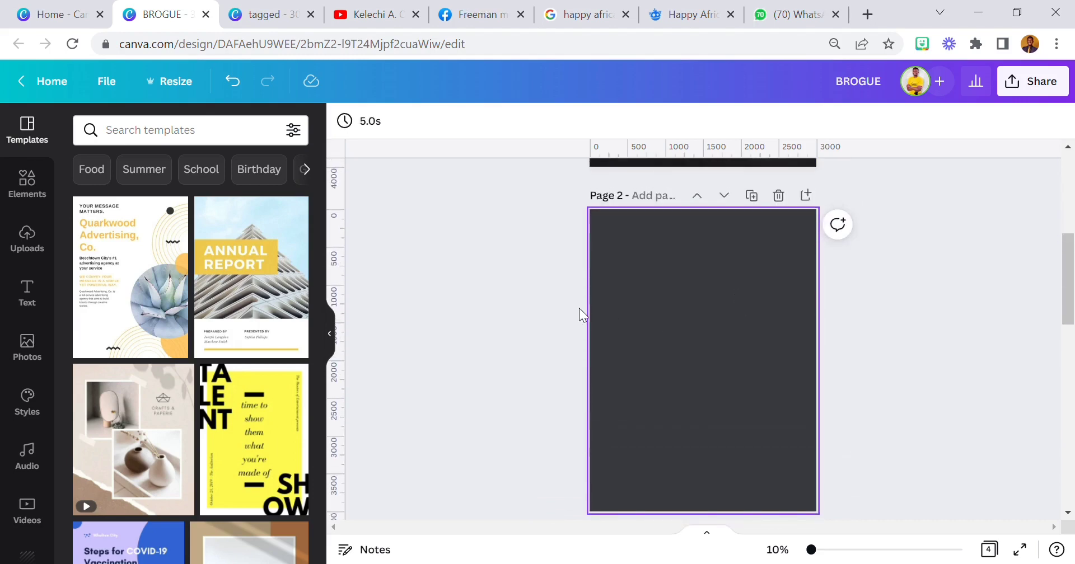
click(638, 307)
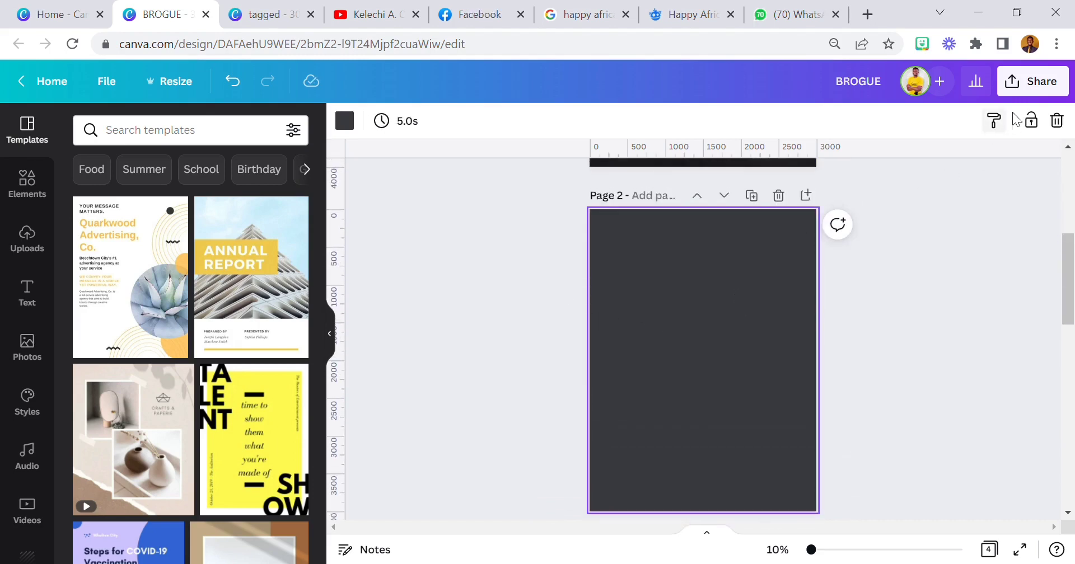
click(1058, 121)
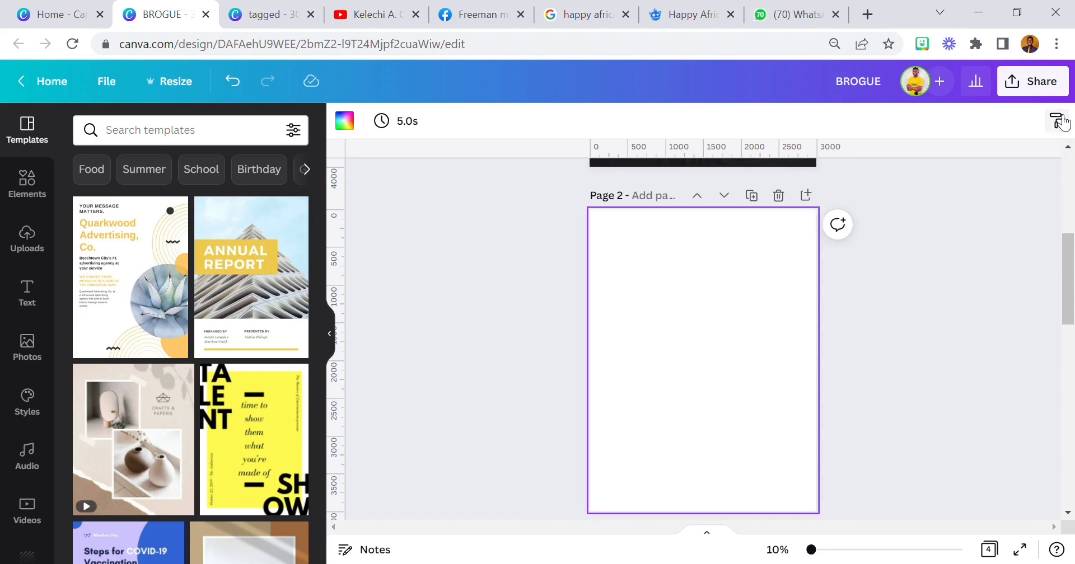
click(244, 87)
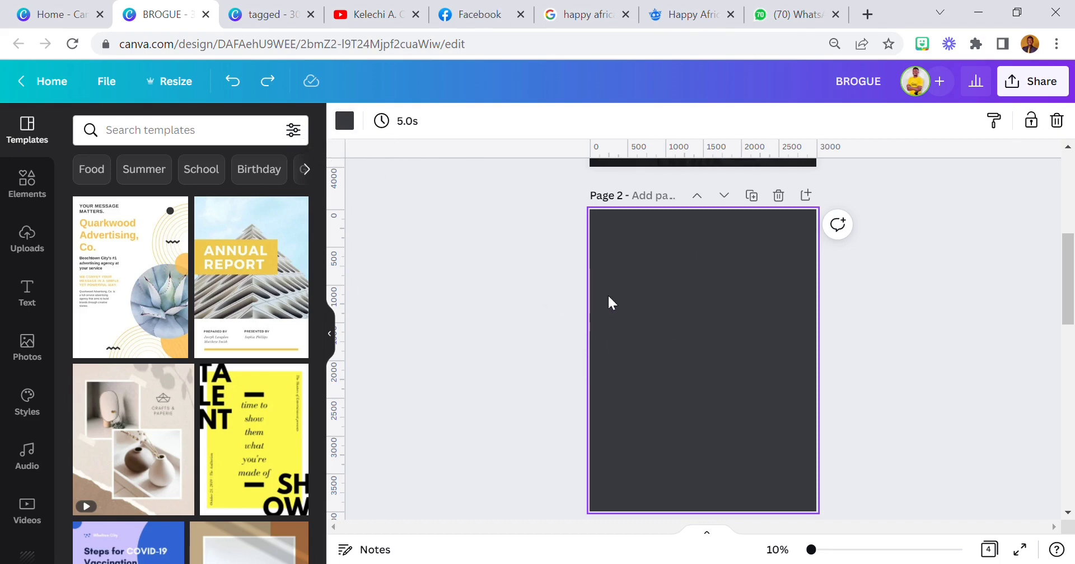
Check which document colour is used for page 2's background.
click(560, 321)
click(344, 121)
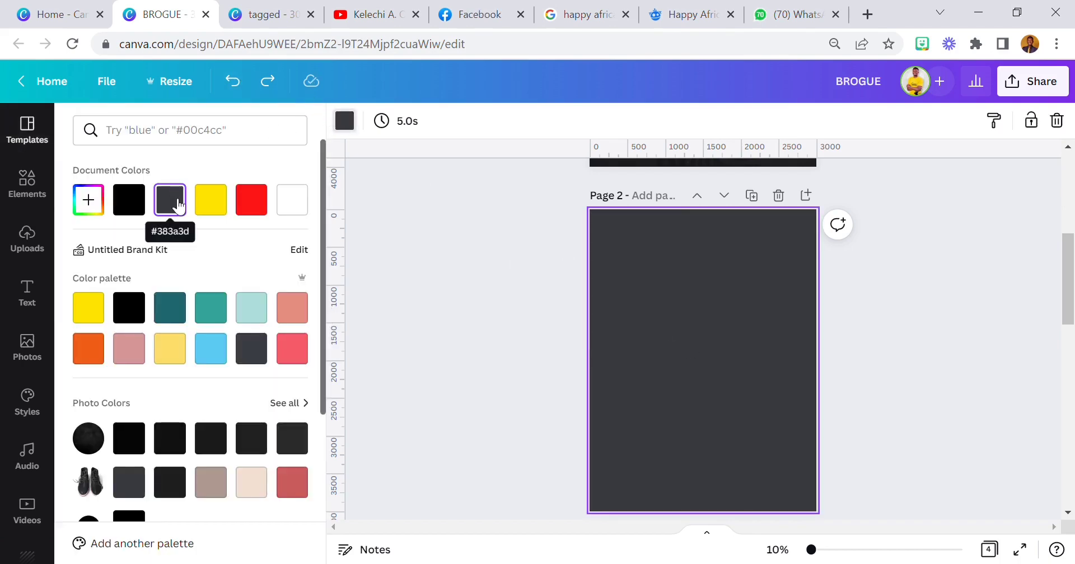
click(489, 278)
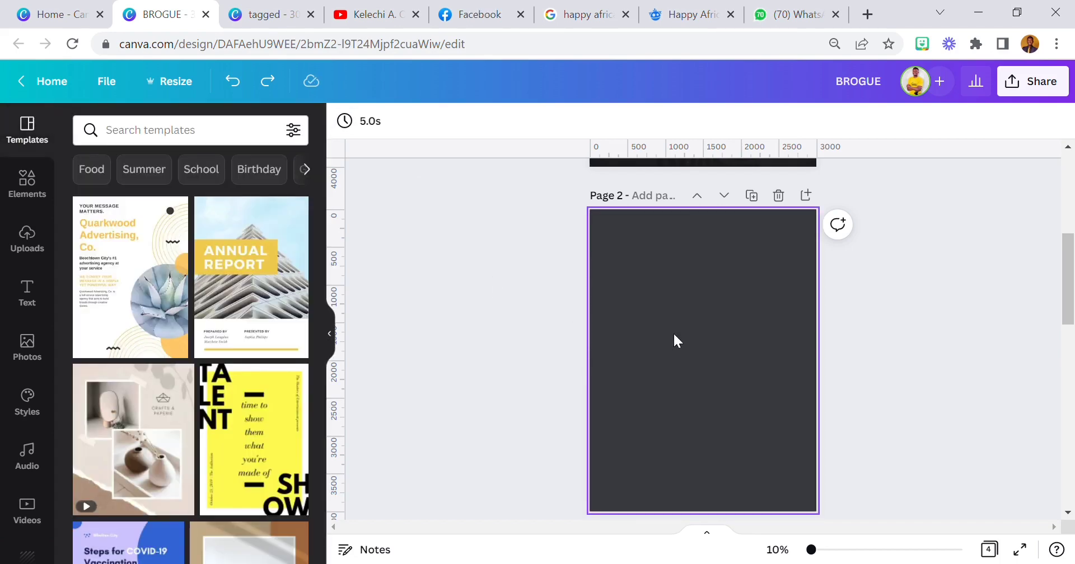
Search the photo library for "black grunge background".
click(27, 343)
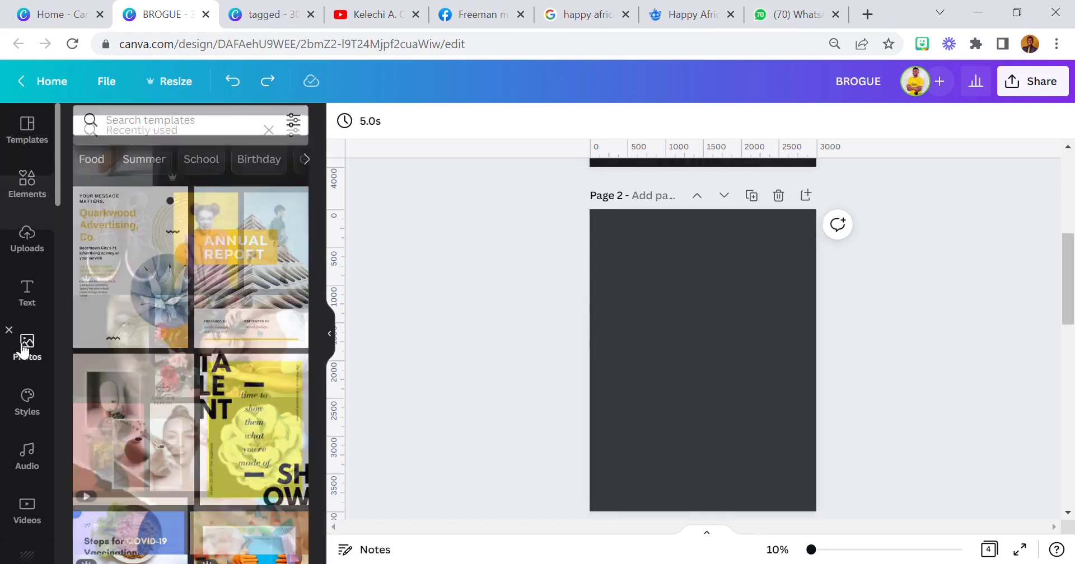
click(268, 129)
text(b)
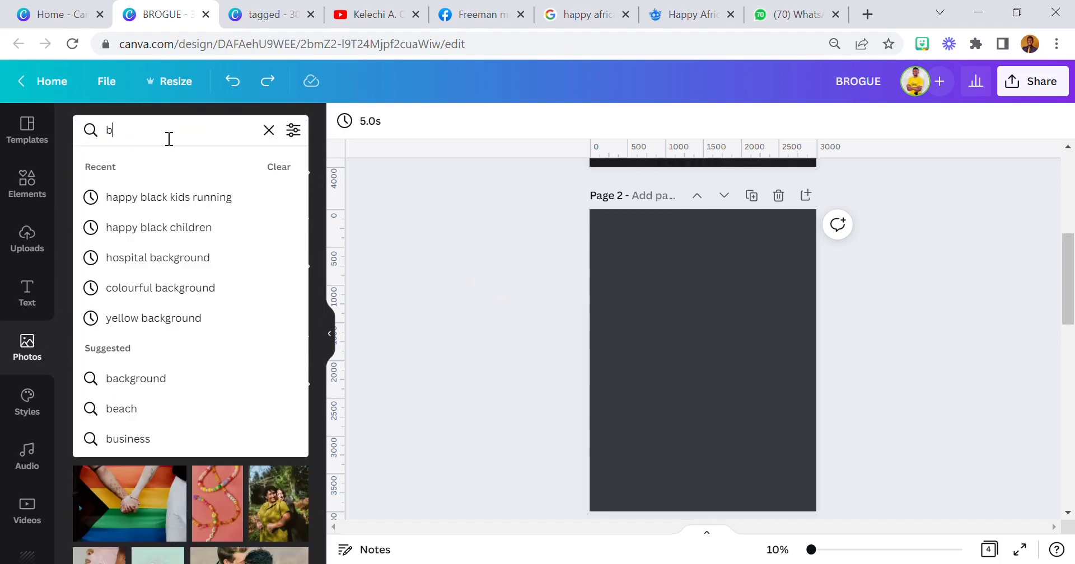
text(lack gr)
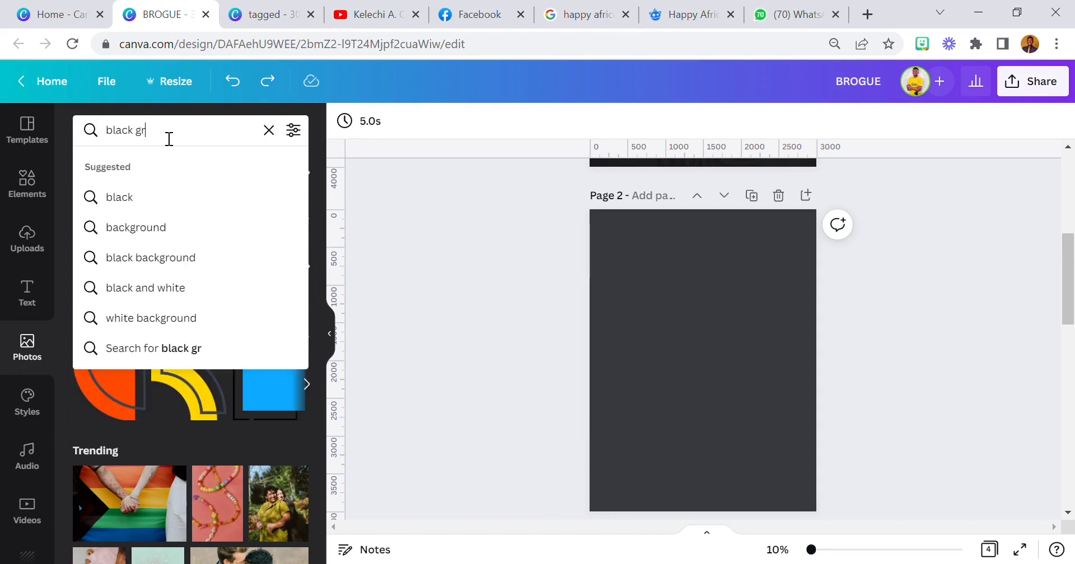
text(unge bac)
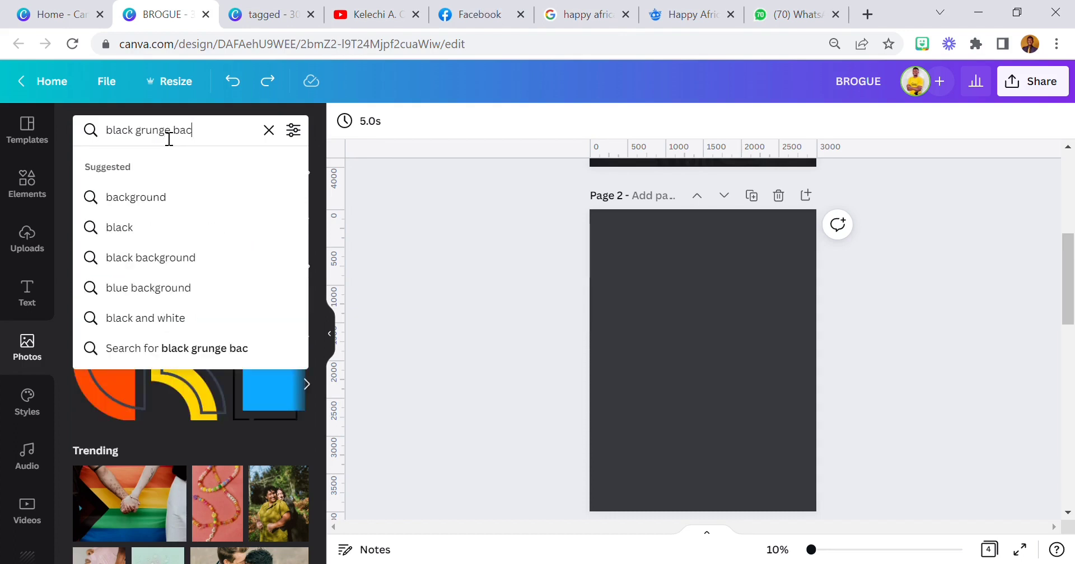
text(kground)
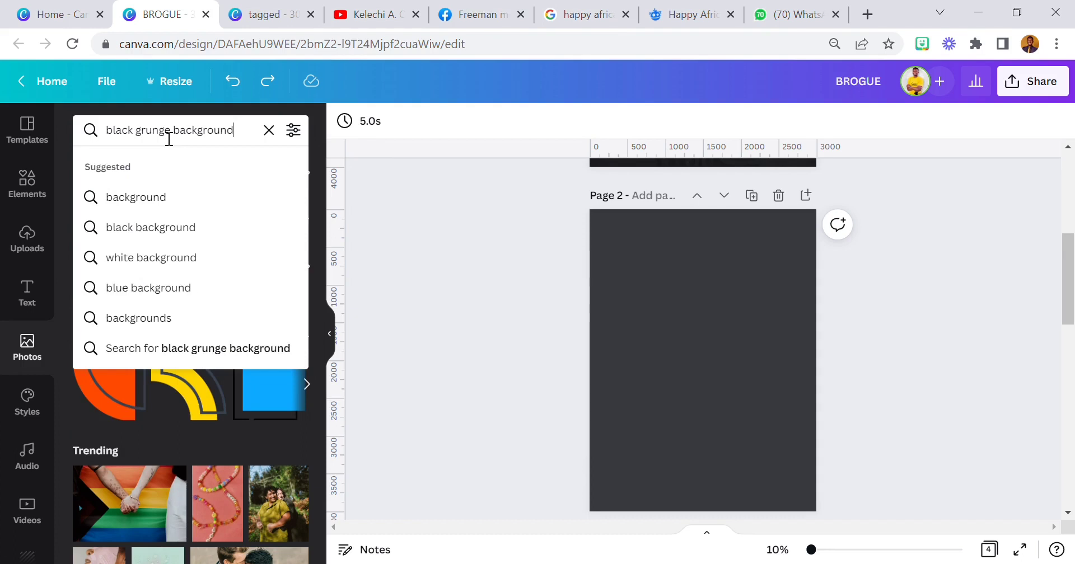
key(Return)
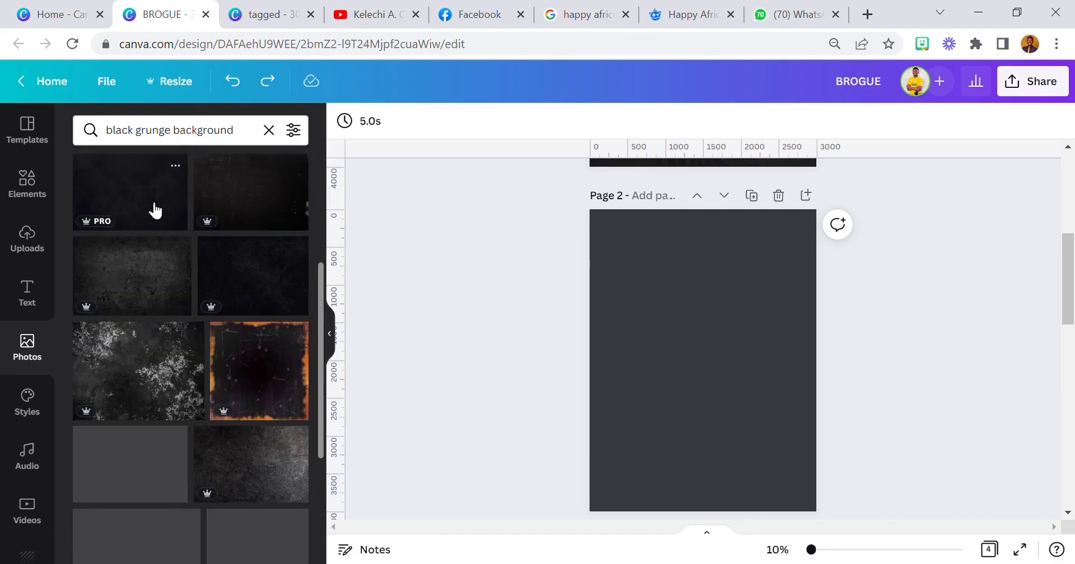
Add the black grunge texture photo from the recently used photos to page 2.
click(30, 345)
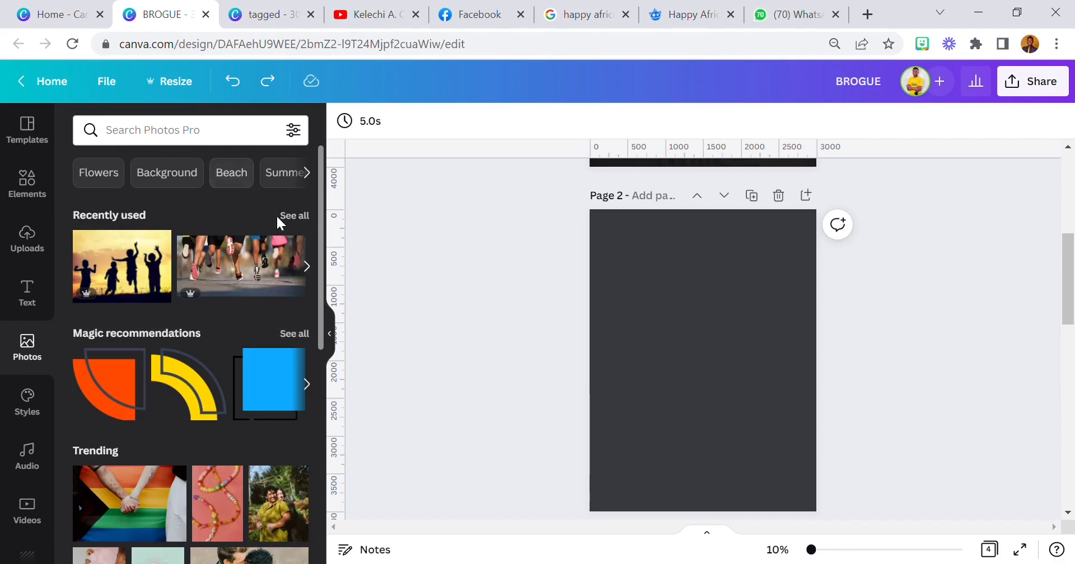
click(291, 218)
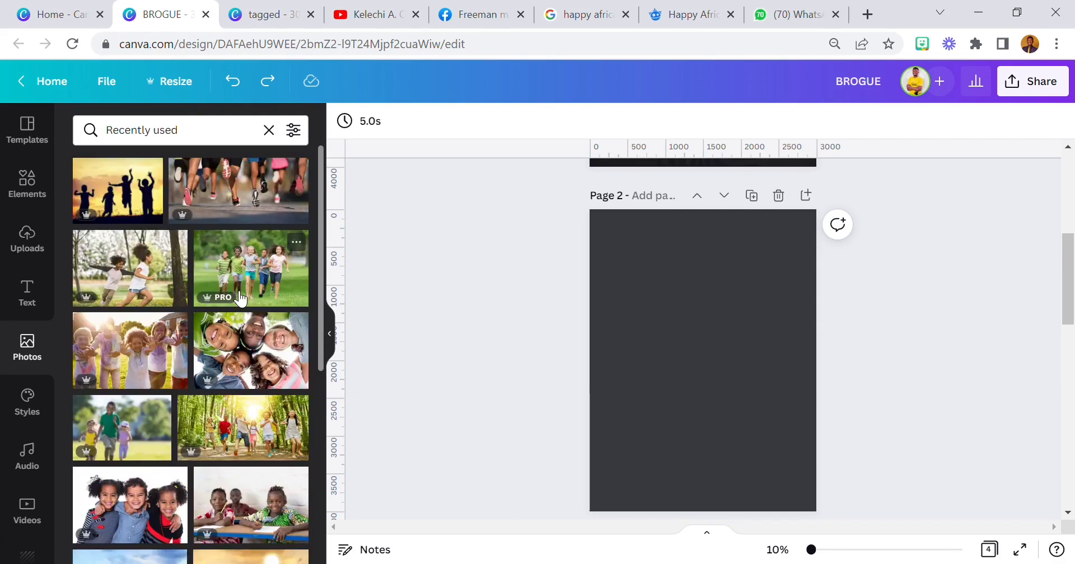
scroll(227, 291, down, 10)
scroll(222, 280, down, 3)
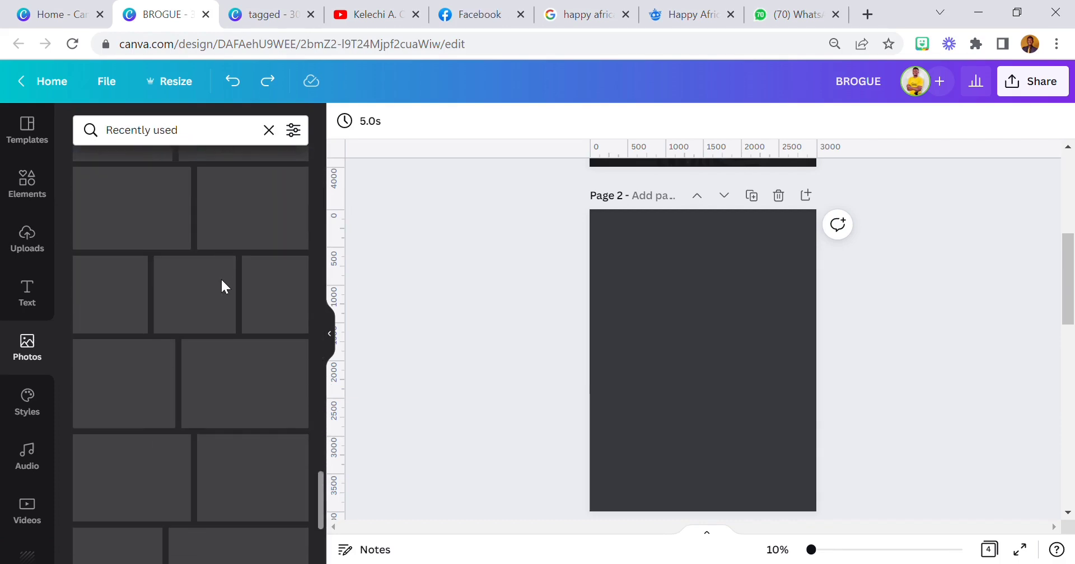
scroll(228, 286, down, 10)
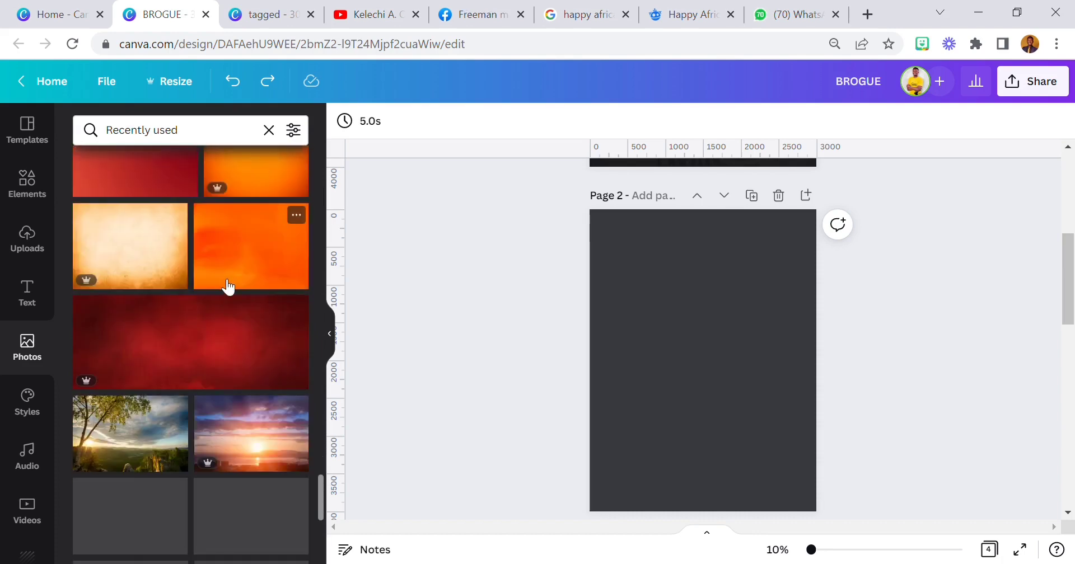
scroll(228, 287, down, 10)
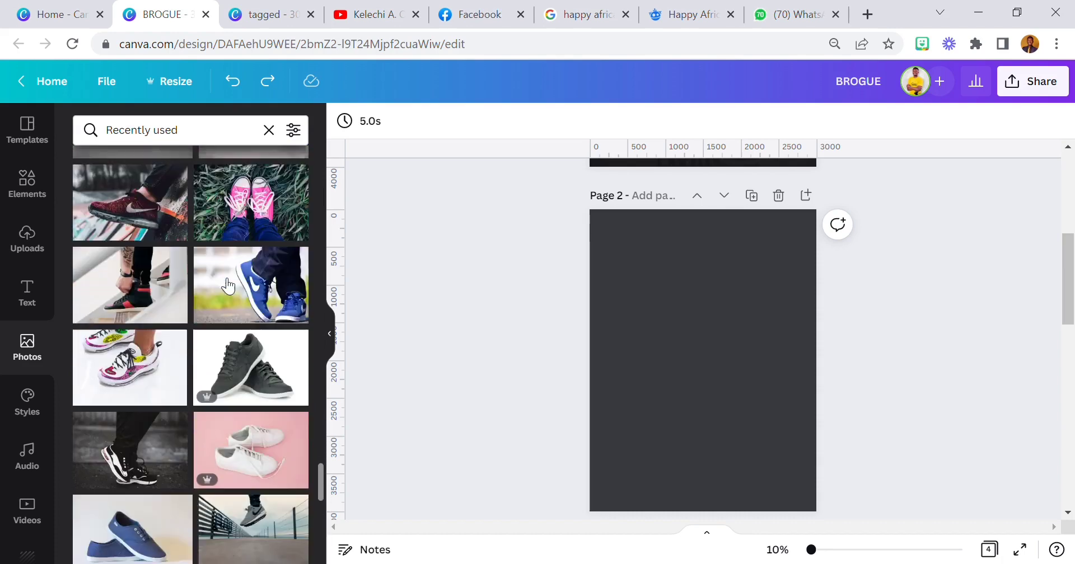
scroll(228, 286, down, 10)
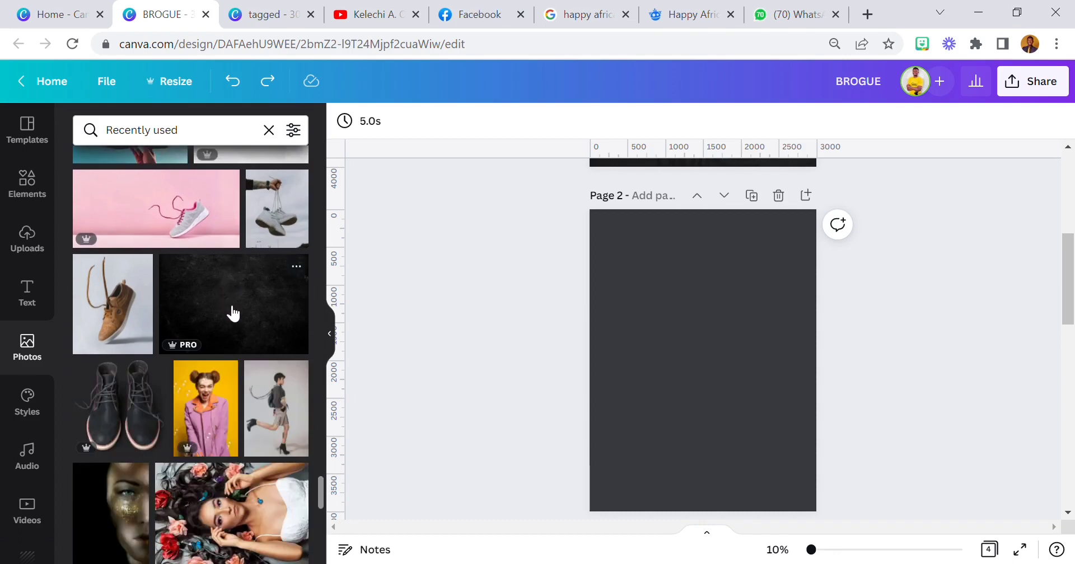
click(233, 314)
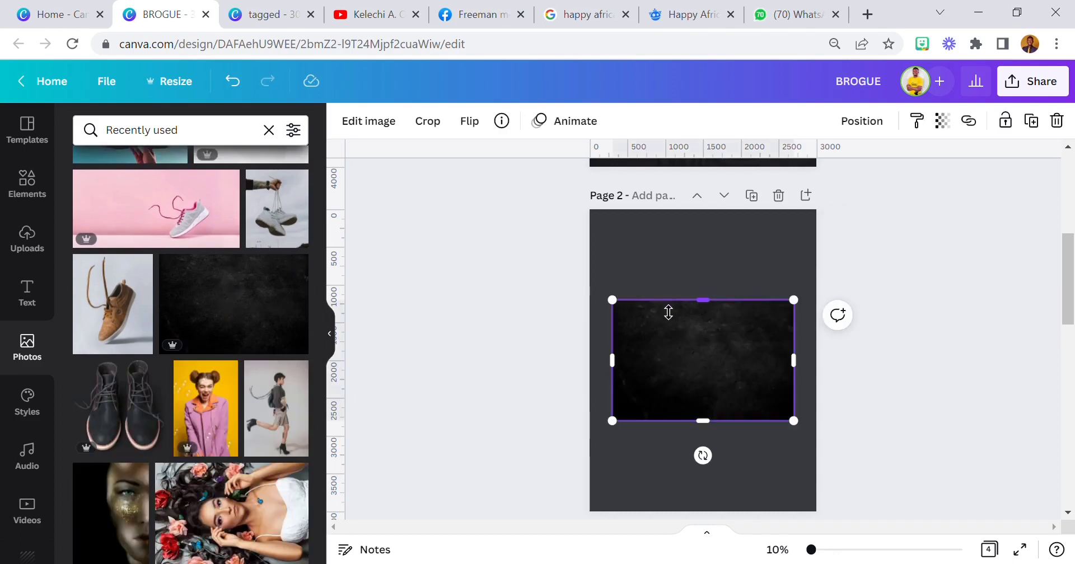
Stretch the black grunge photo on all four sides so it covers the whole of page 2.
drag(668, 312, 672, 224)
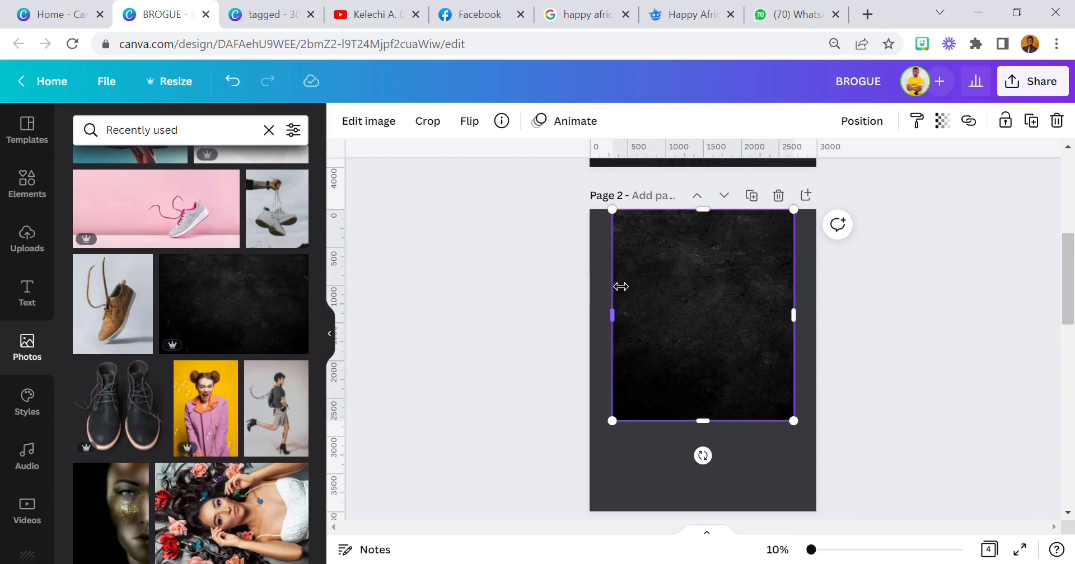
drag(620, 286, 600, 288)
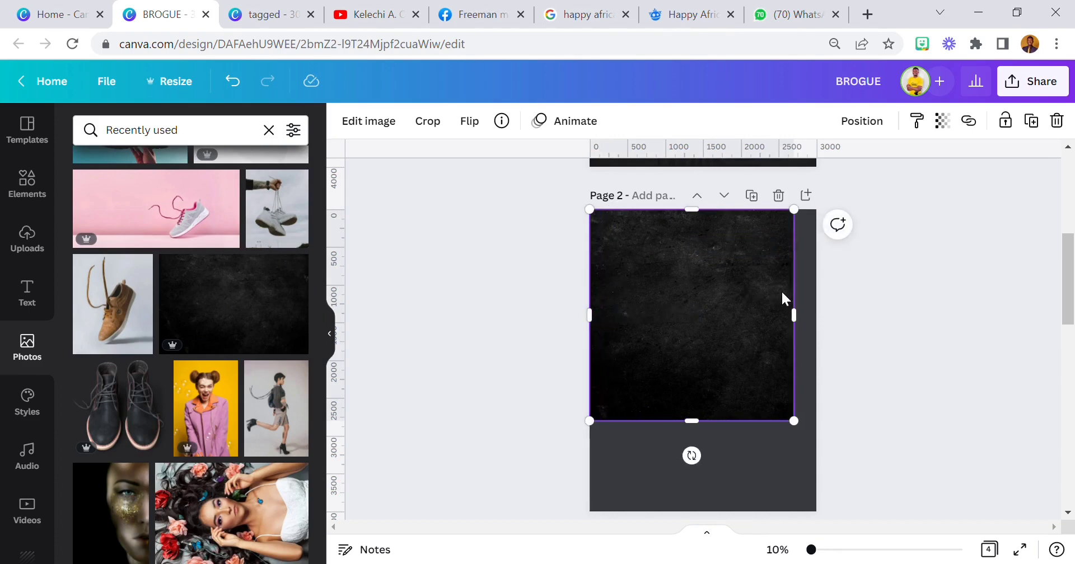
drag(794, 313, 818, 307)
drag(713, 427, 703, 512)
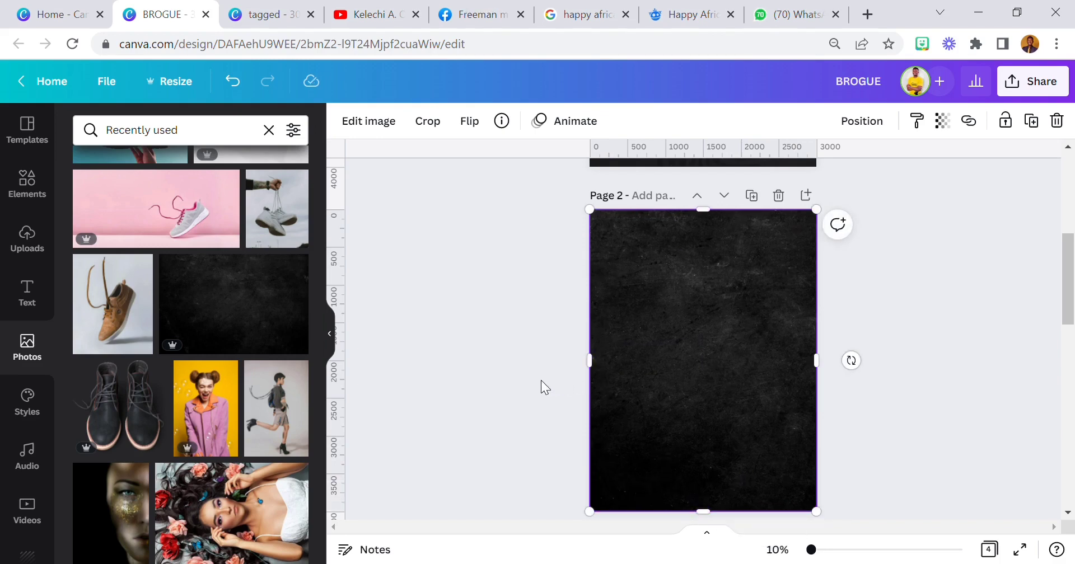
click(520, 313)
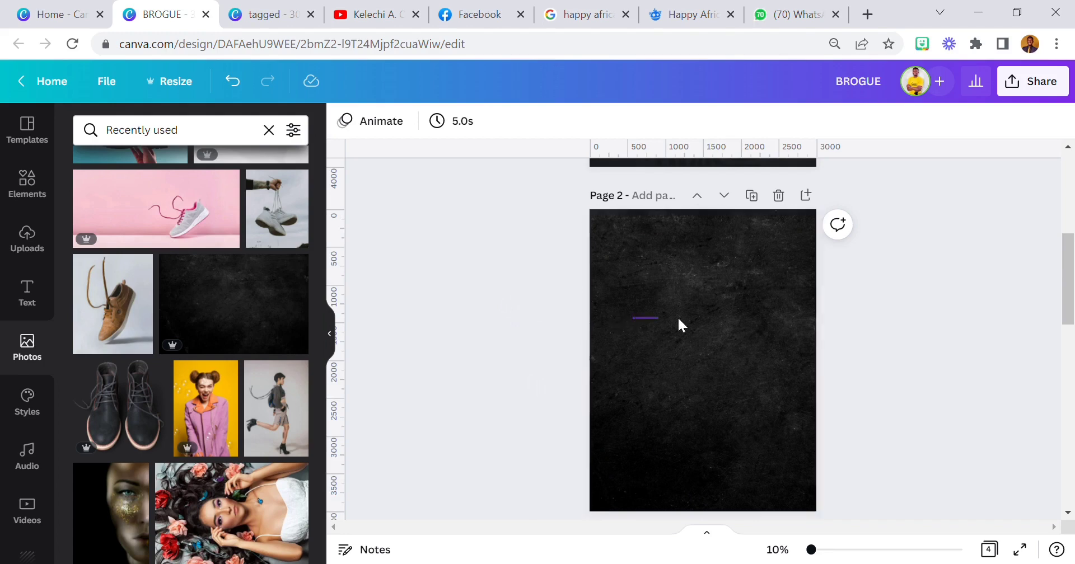
Try setting the grunge photo as page 2's background, and undo it.
click(641, 339)
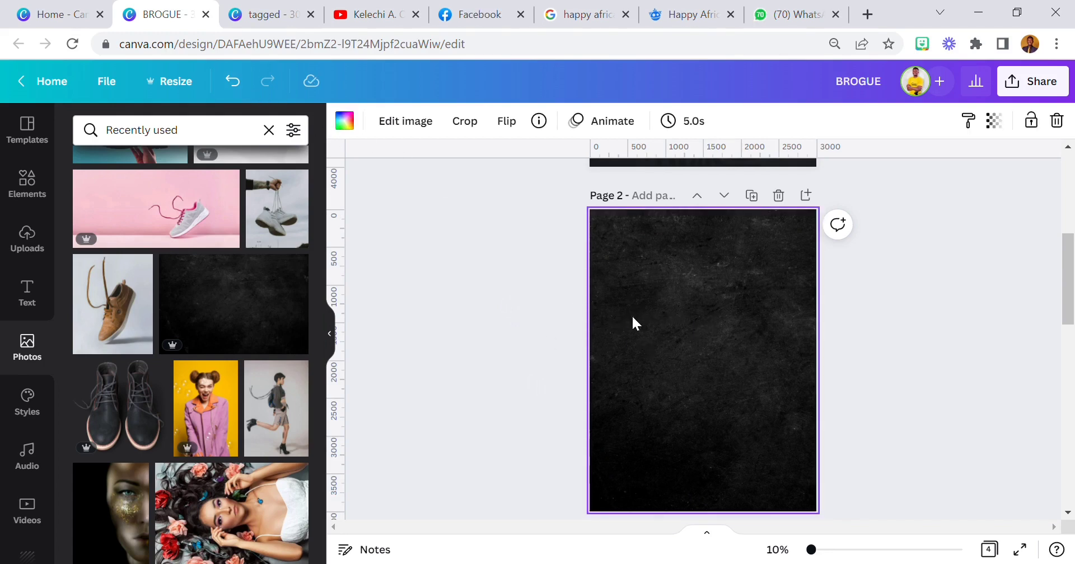
click(556, 324)
click(655, 325)
click(233, 81)
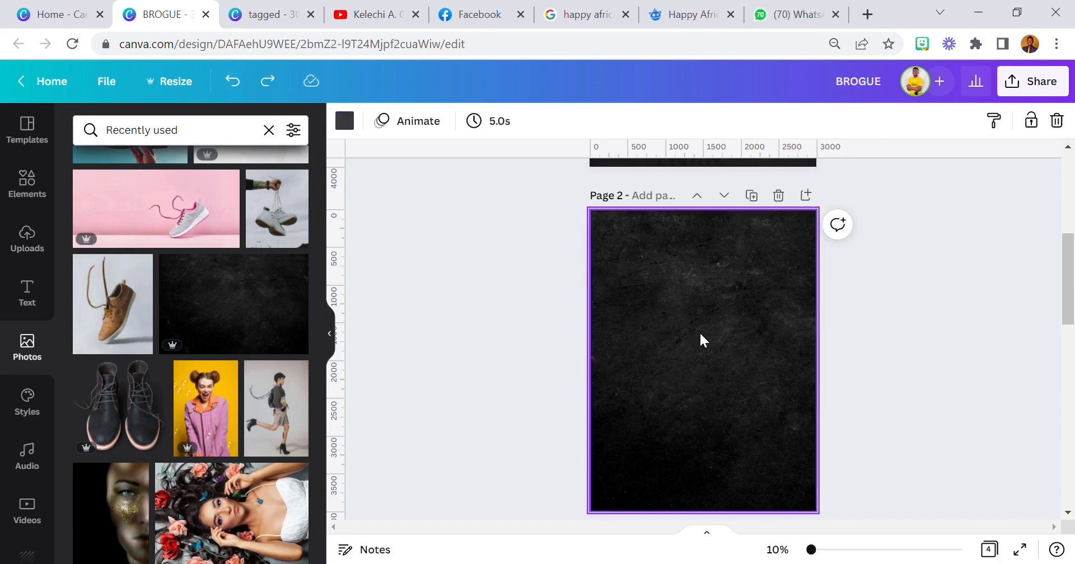
Move the grunge photo aside to expose the dark page colour beneath, and move it back over the full page.
drag(700, 338, 742, 342)
click(530, 345)
click(592, 305)
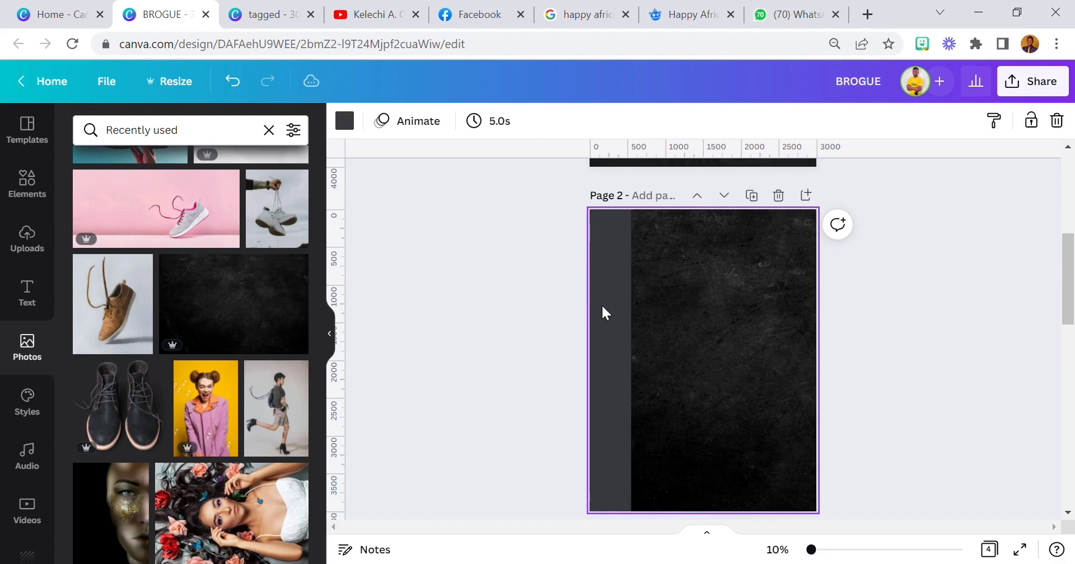
drag(717, 317, 679, 320)
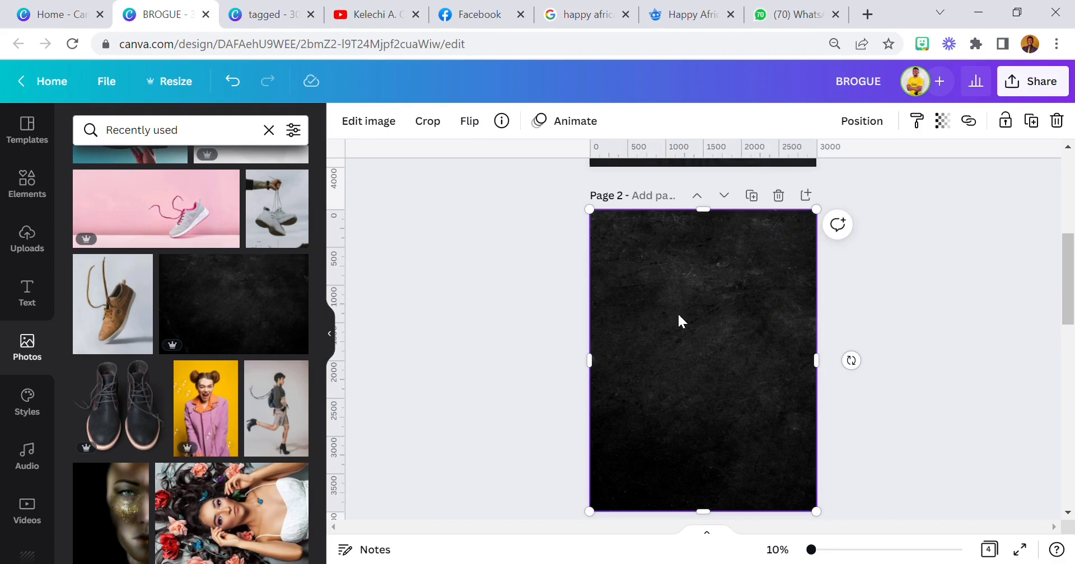
click(547, 306)
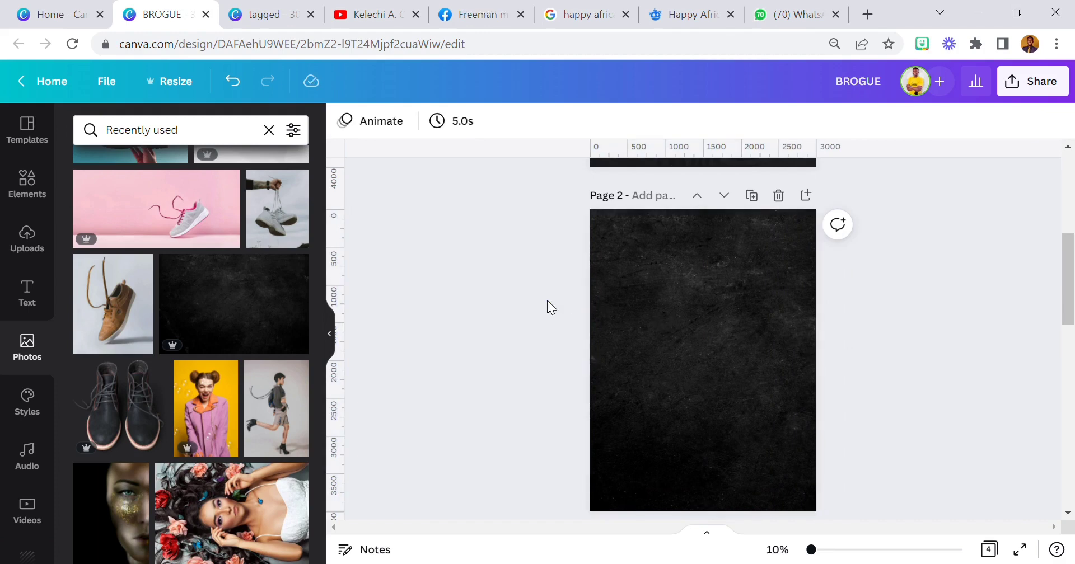
Make the full-page grunge photo the page background again, and undo the change.
click(657, 374)
click(506, 356)
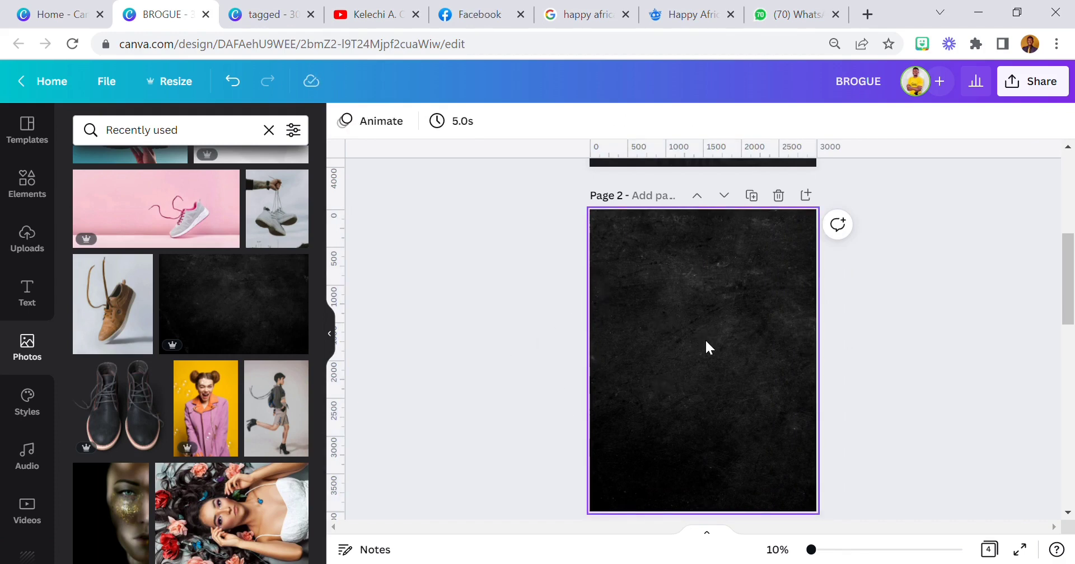
click(682, 367)
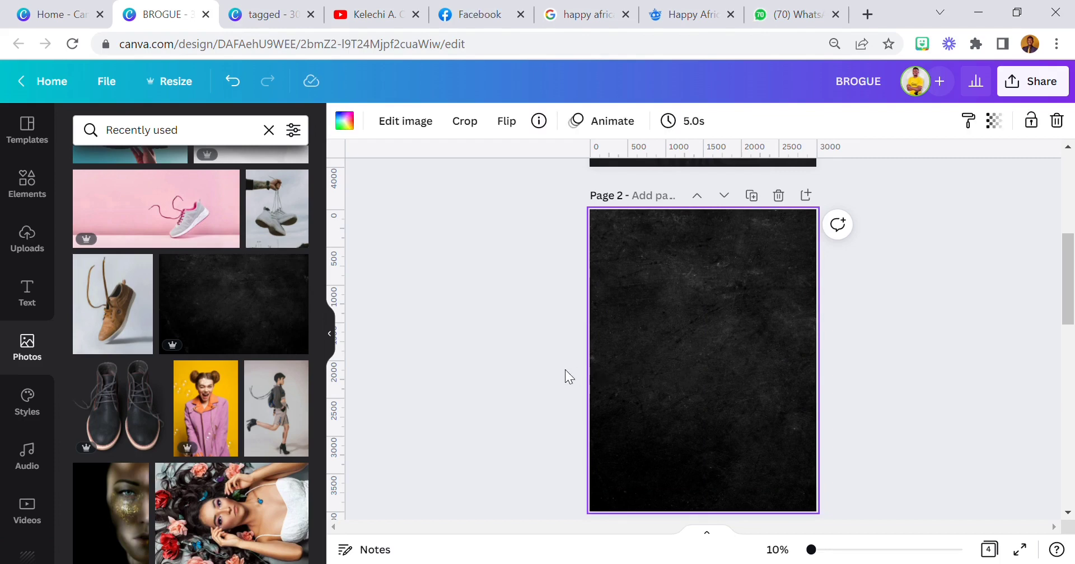
click(233, 82)
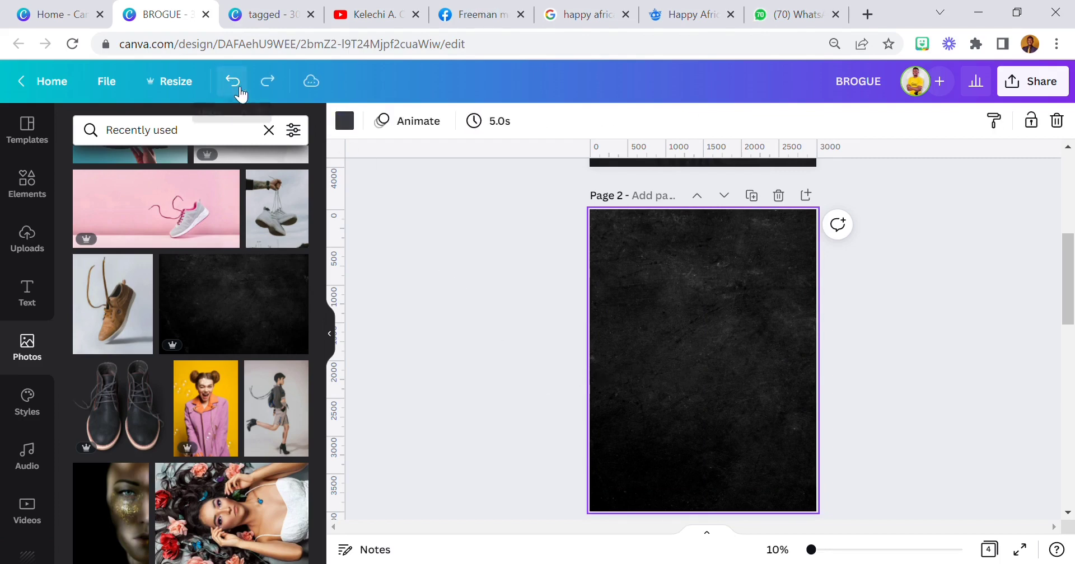
Set the transparency of page 2's full-page grunge photo to 55 and lock the photo in place.
click(611, 320)
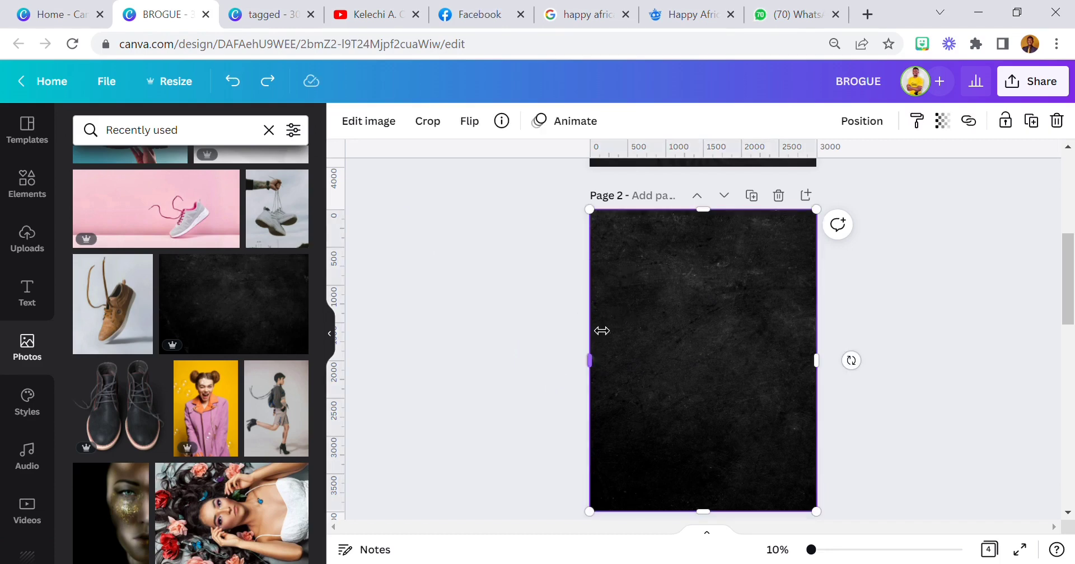
mouse_move(602, 331)
mouse_down()
mouse_move(621, 334)
mouse_move(602, 331)
mouse_up()
click(942, 121)
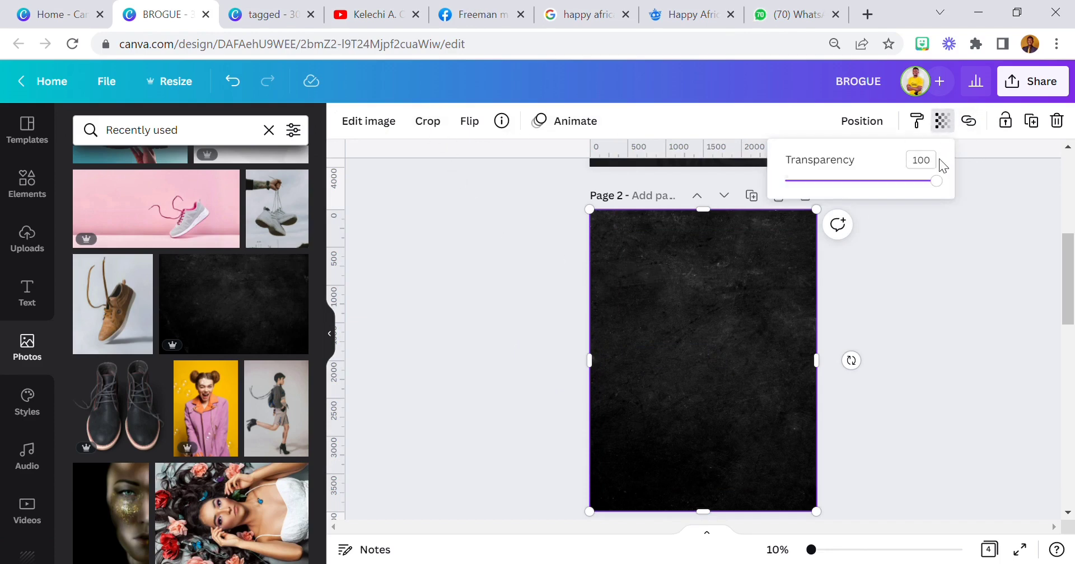
drag(916, 189, 874, 195)
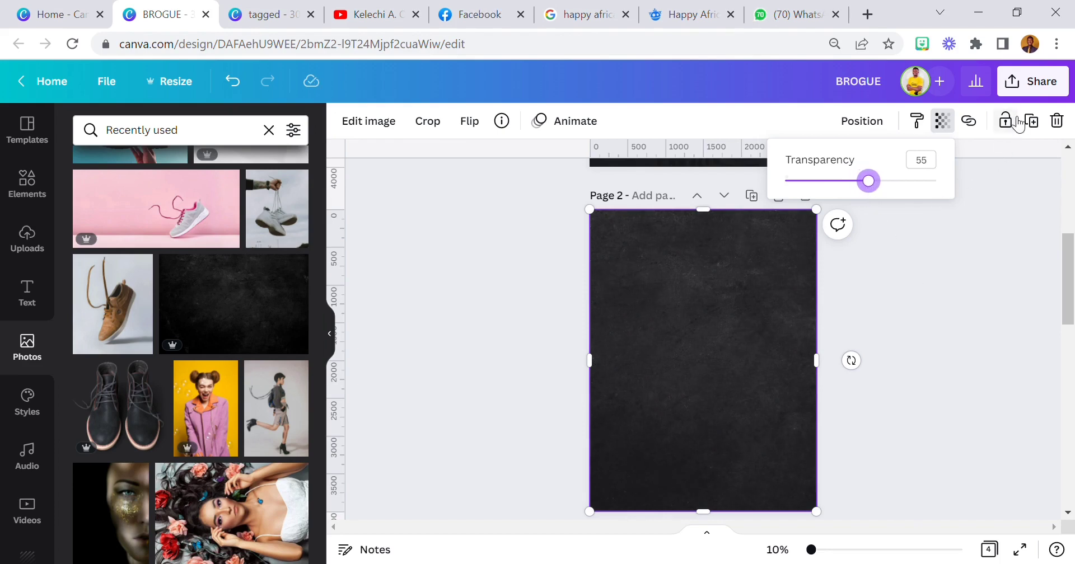
click(1010, 166)
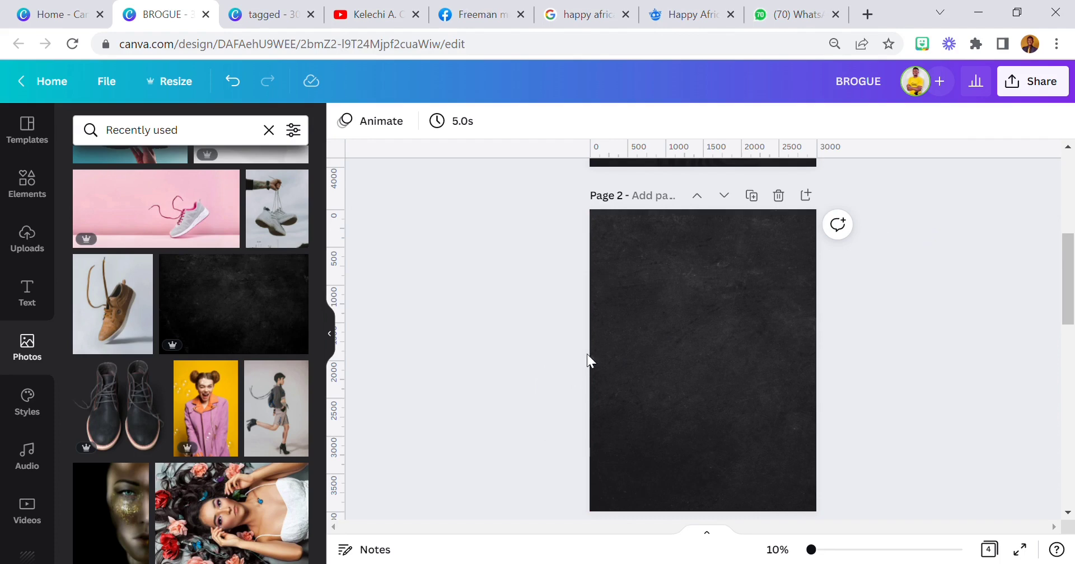
Add the recently used photo of the black lace-up boots to the middle of page 2.
click(133, 426)
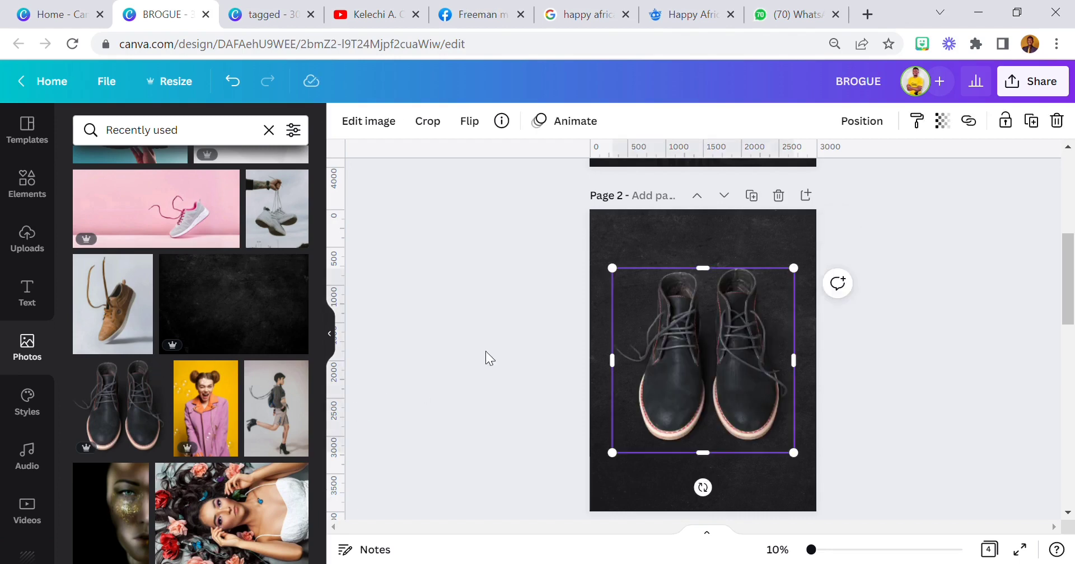
click(520, 343)
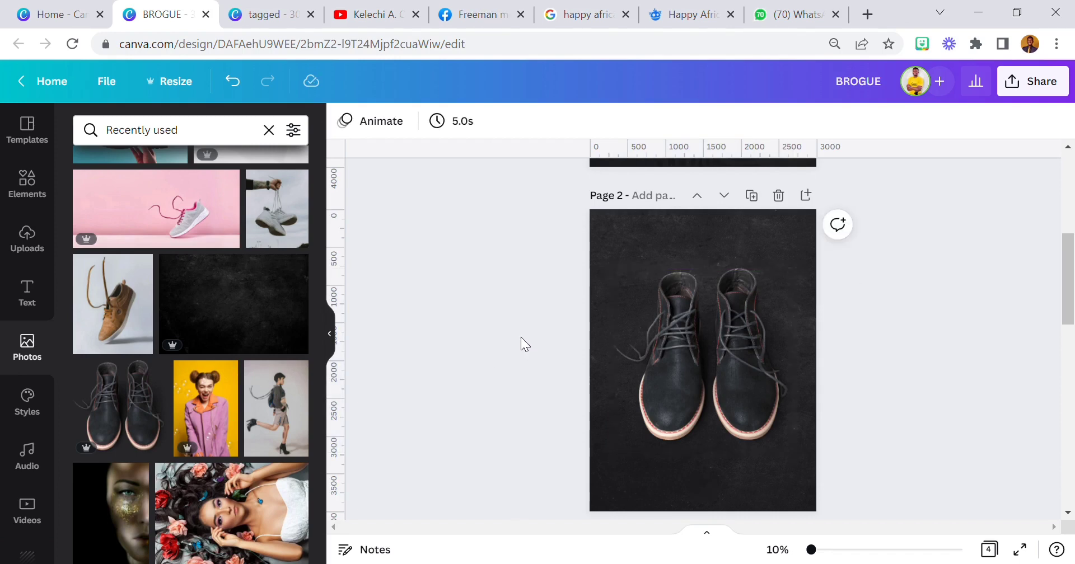
click(659, 342)
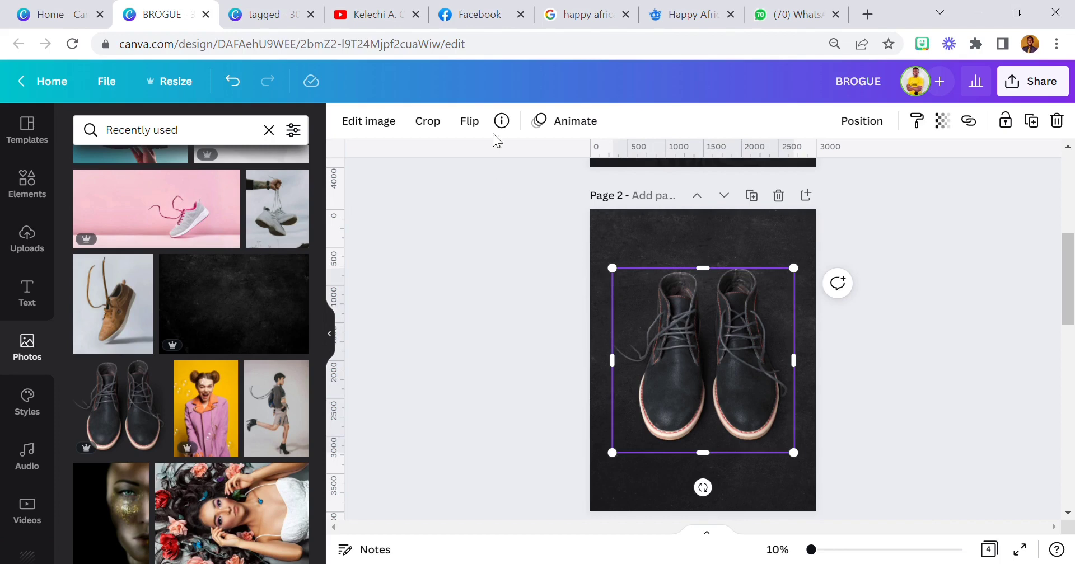
click(495, 276)
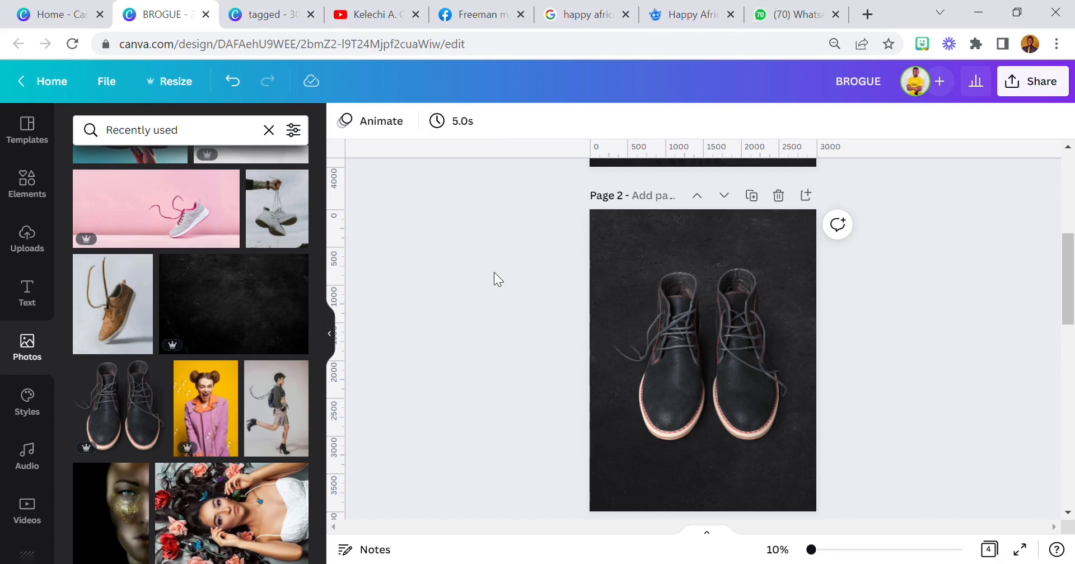
Add a heading to page 2 and rotate it 90 degrees to read upward over the boots.
click(26, 291)
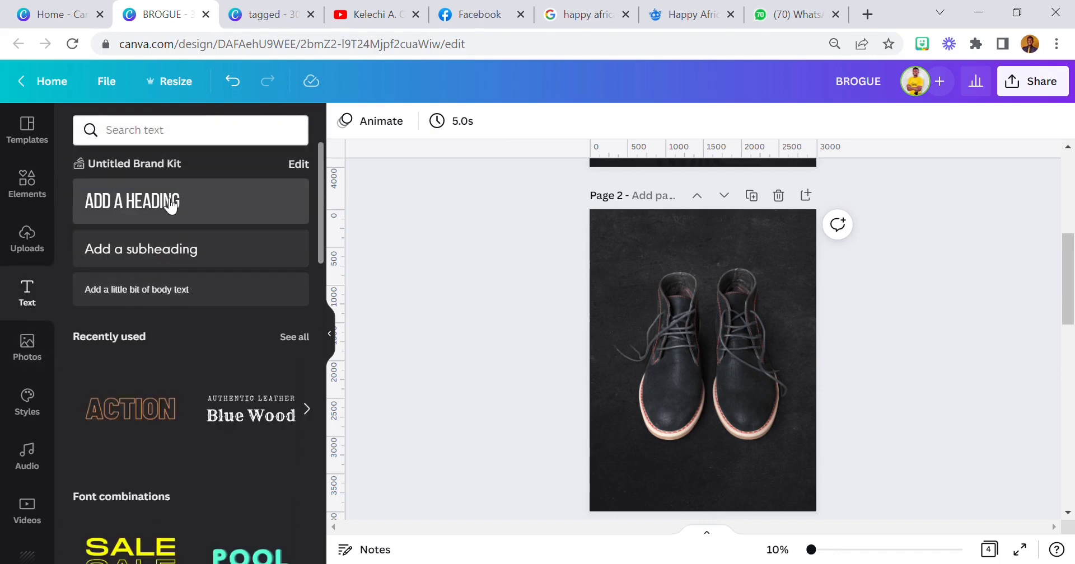
click(171, 205)
drag(704, 362, 523, 262)
click(484, 283)
drag(622, 349, 723, 347)
drag(703, 395, 795, 343)
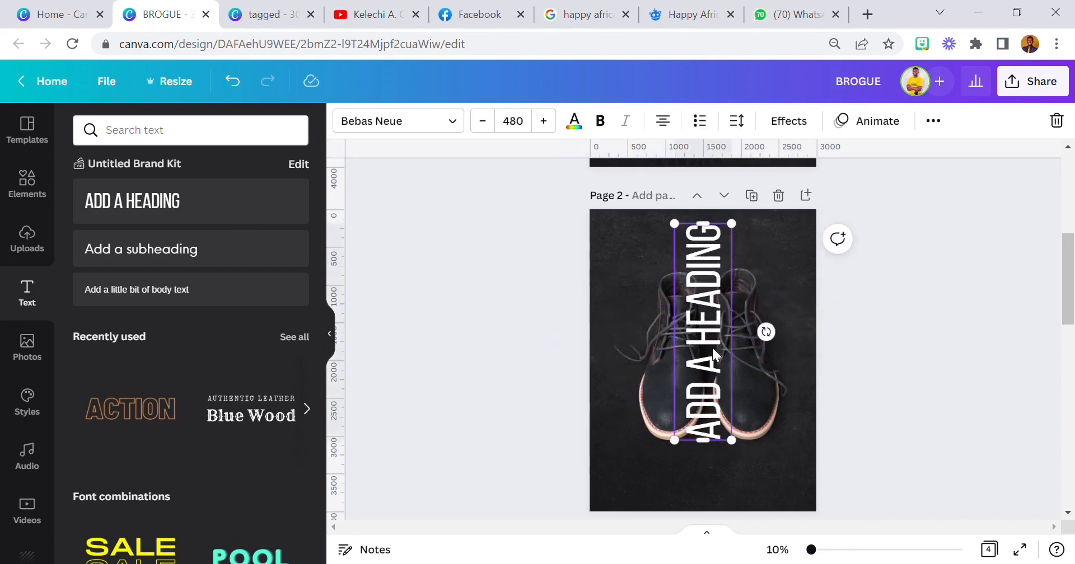
Replace the vertical heading's placeholder text with BROGUE.
double_click(718, 360)
text(B)
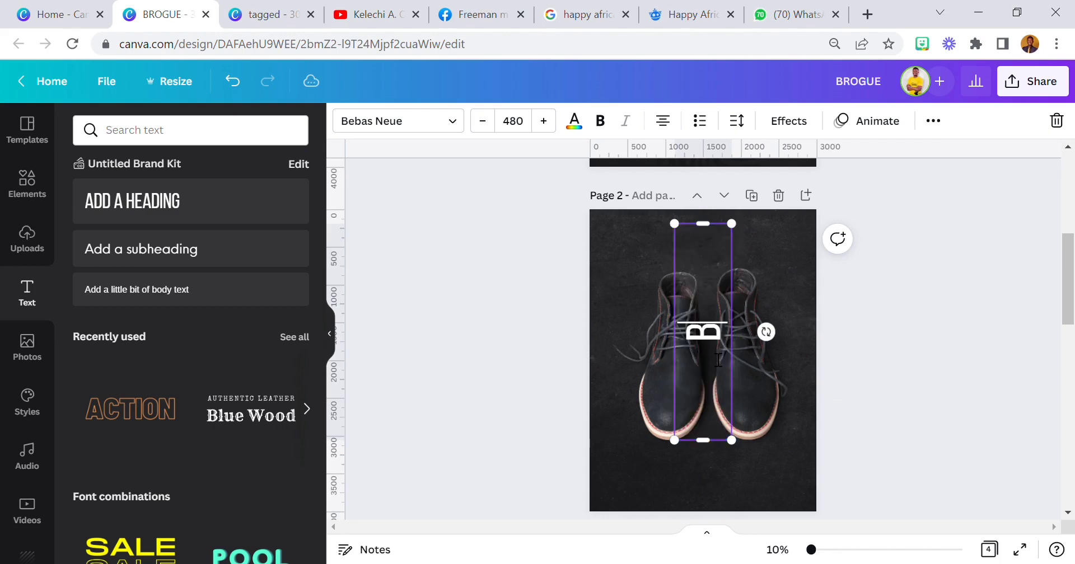
text(ROGUE)
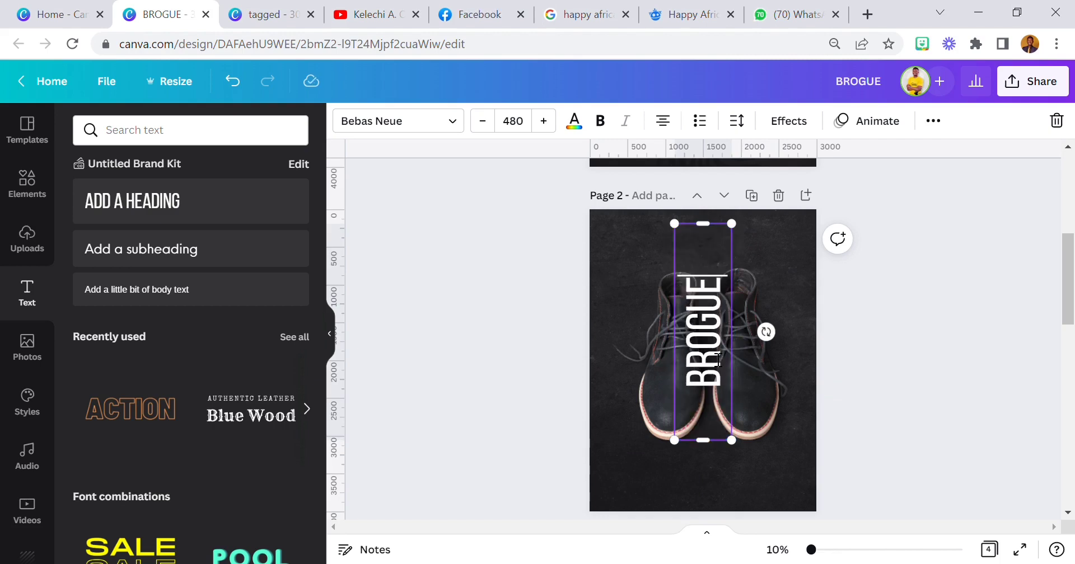
click(517, 290)
click(684, 303)
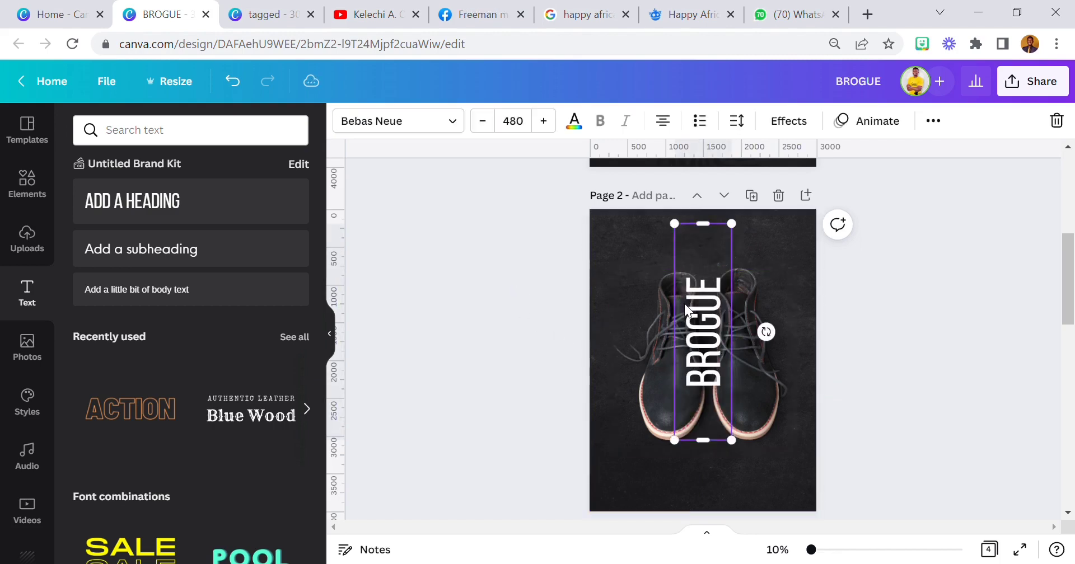
Enlarge the vertical BROGUE heading to a font size of about 1072 and centre it horizontally on page 2.
drag(731, 440, 761, 537)
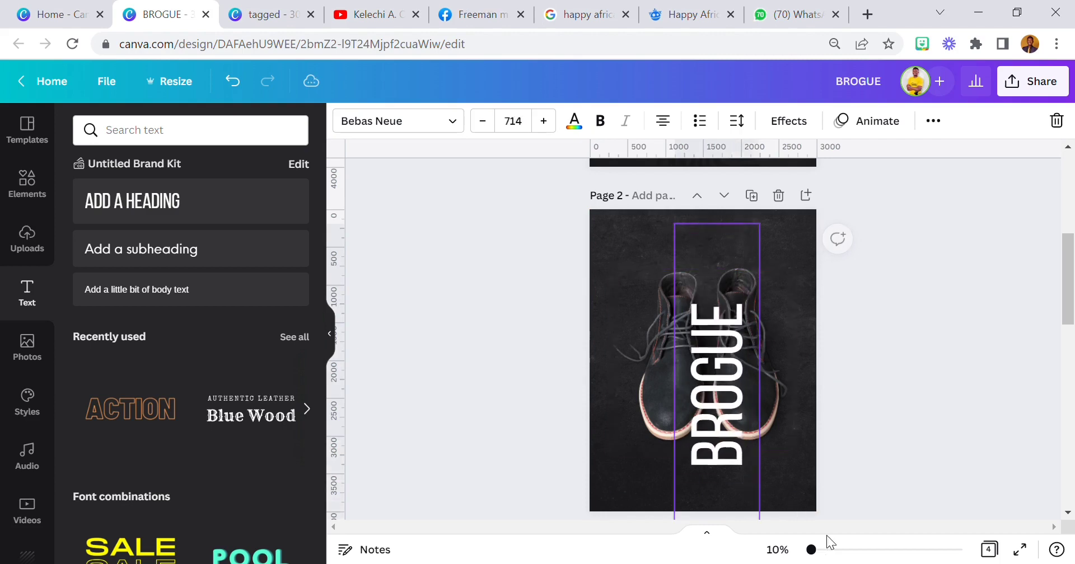
drag(716, 223, 620, 260)
drag(717, 380, 714, 334)
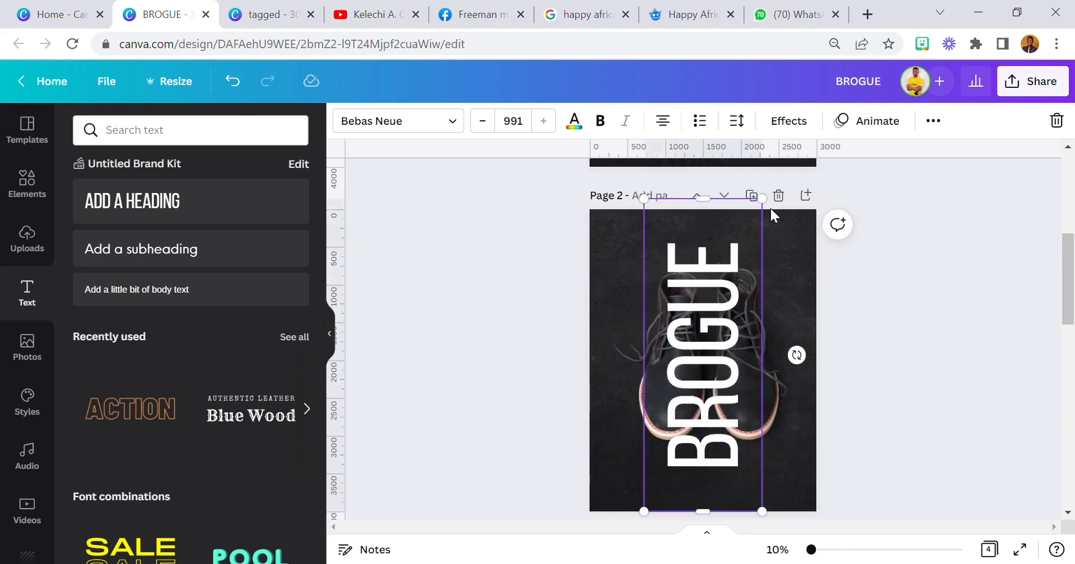
drag(762, 199, 771, 174)
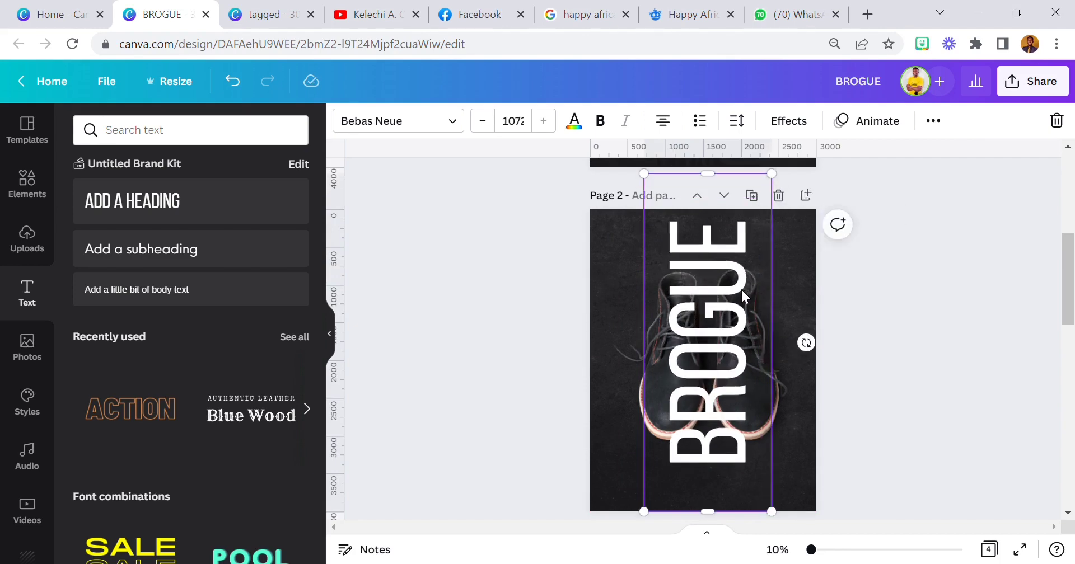
drag(740, 287, 748, 311)
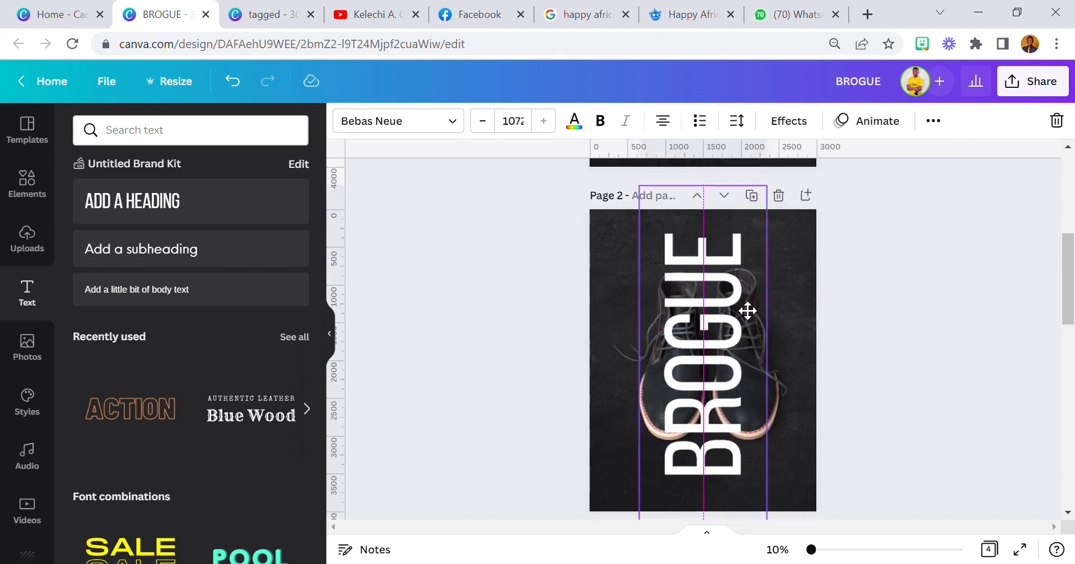
drag(747, 311, 749, 311)
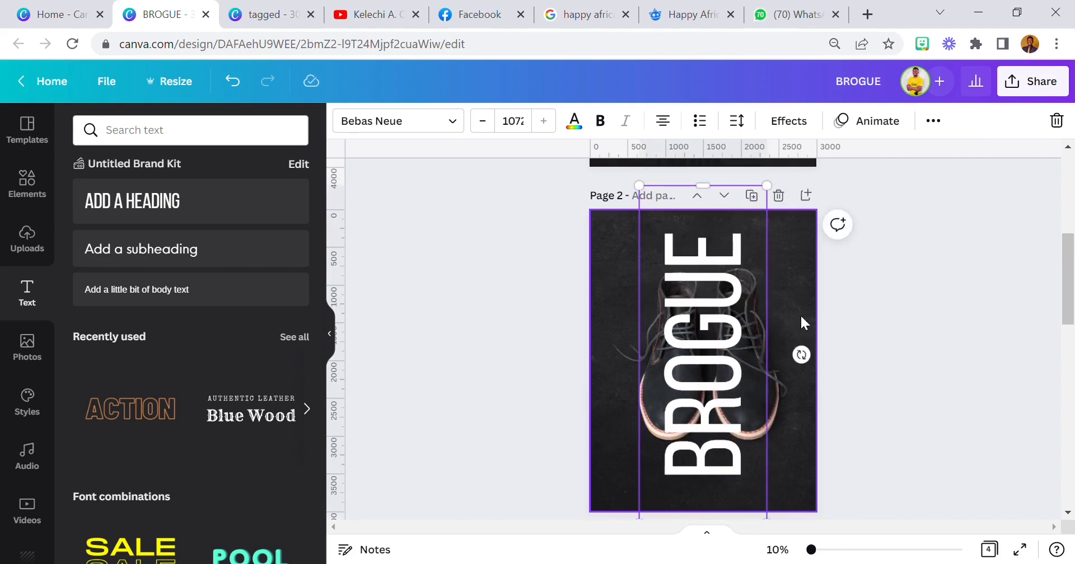
Nudge the boots photo slightly left beneath the BROGUE heading, keeping it at the page's vertical middle.
click(799, 302)
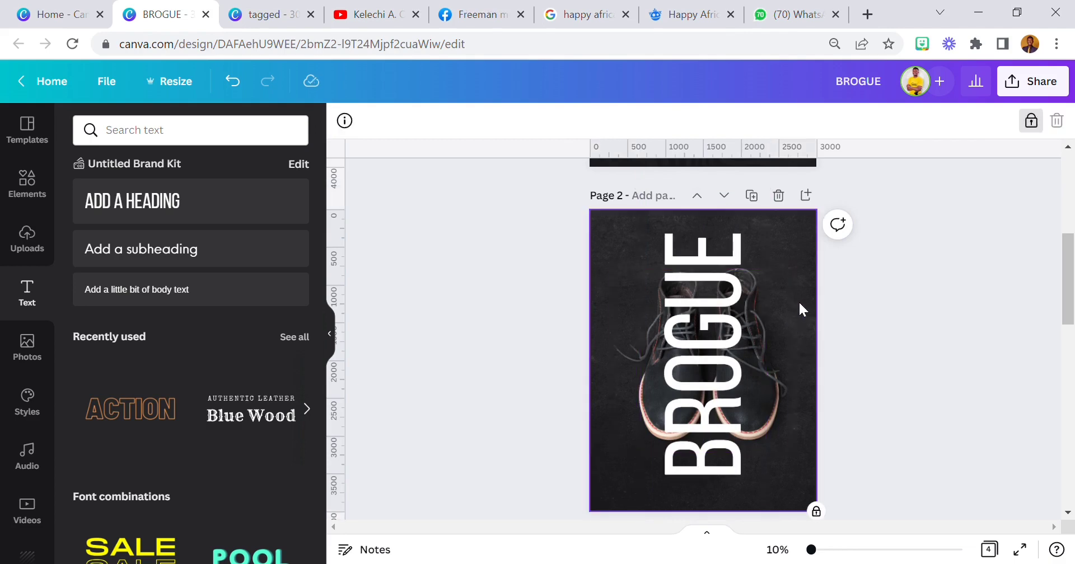
drag(797, 322, 798, 326)
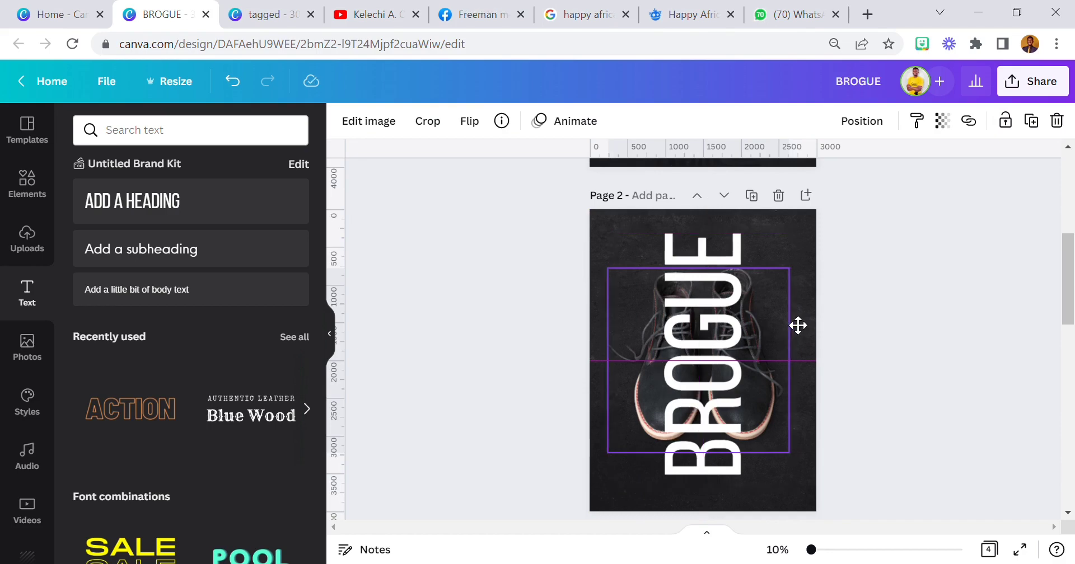
click(730, 277)
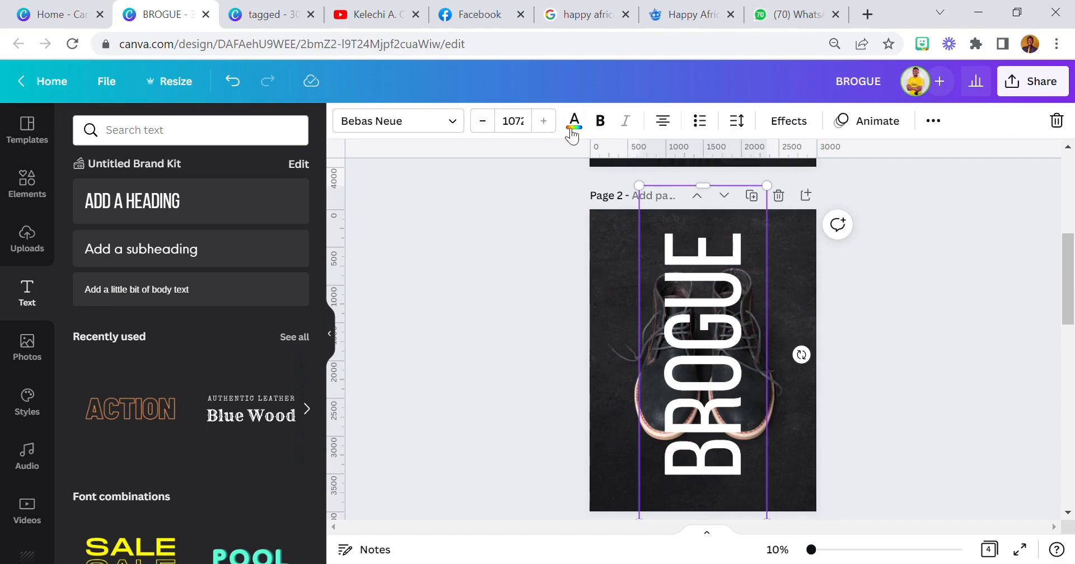
click(524, 130)
click(472, 213)
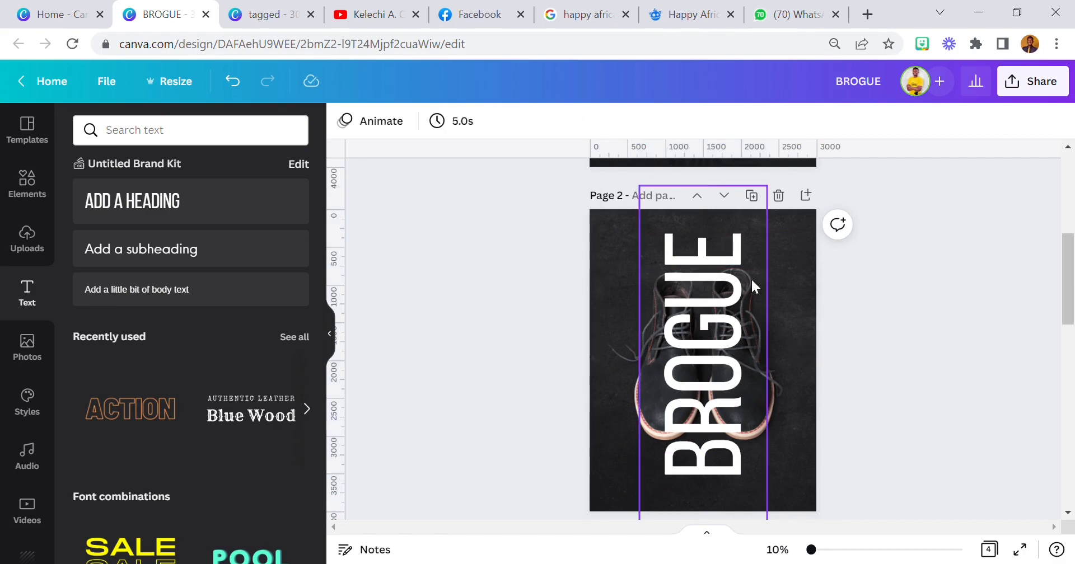
Colour the BROGUE heading with the document's yellow, undo it once for comparison, and apply the yellow again.
click(752, 281)
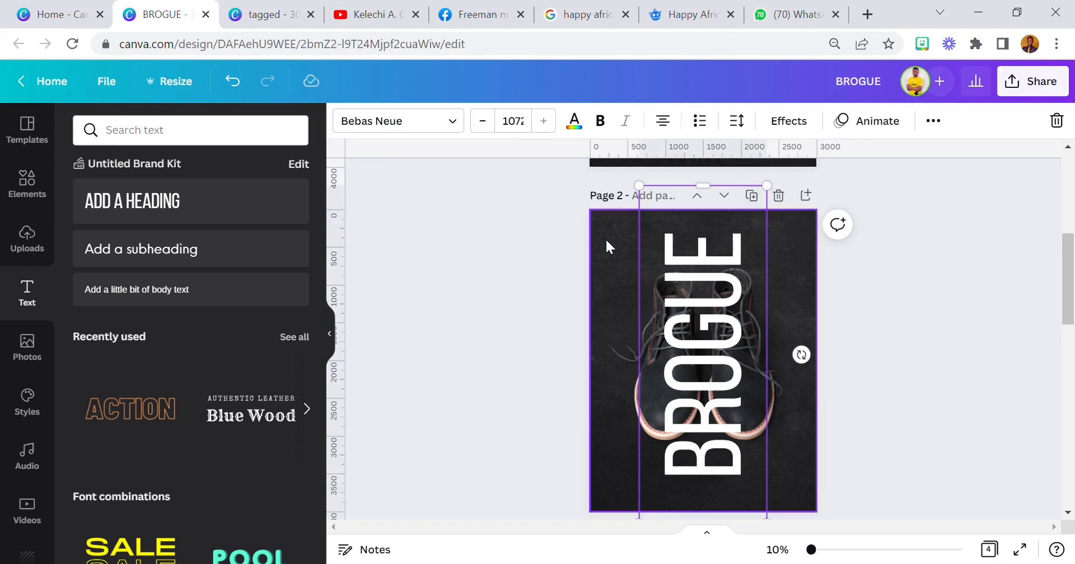
click(575, 130)
click(212, 211)
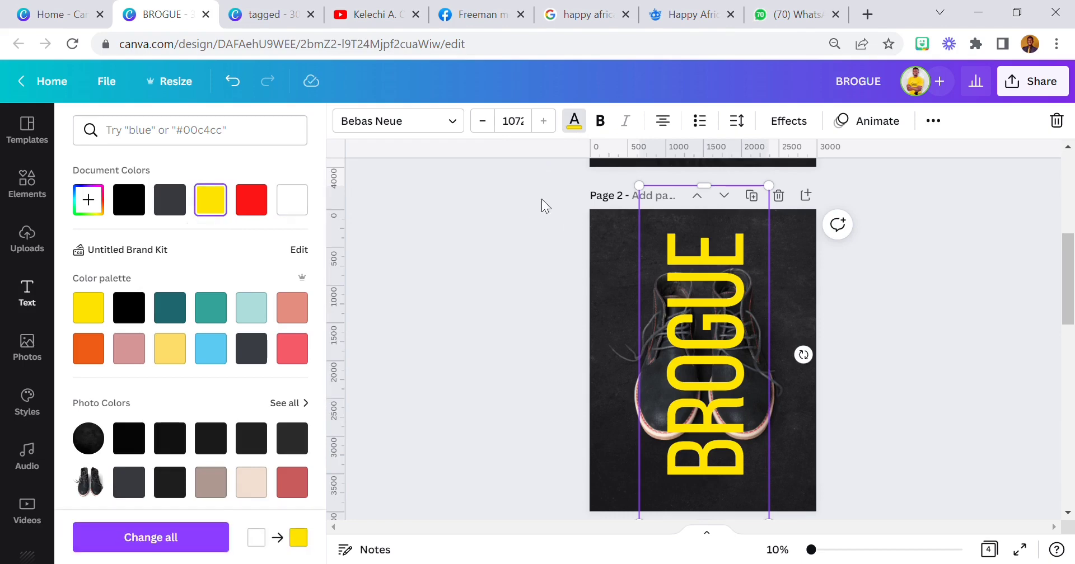
click(232, 82)
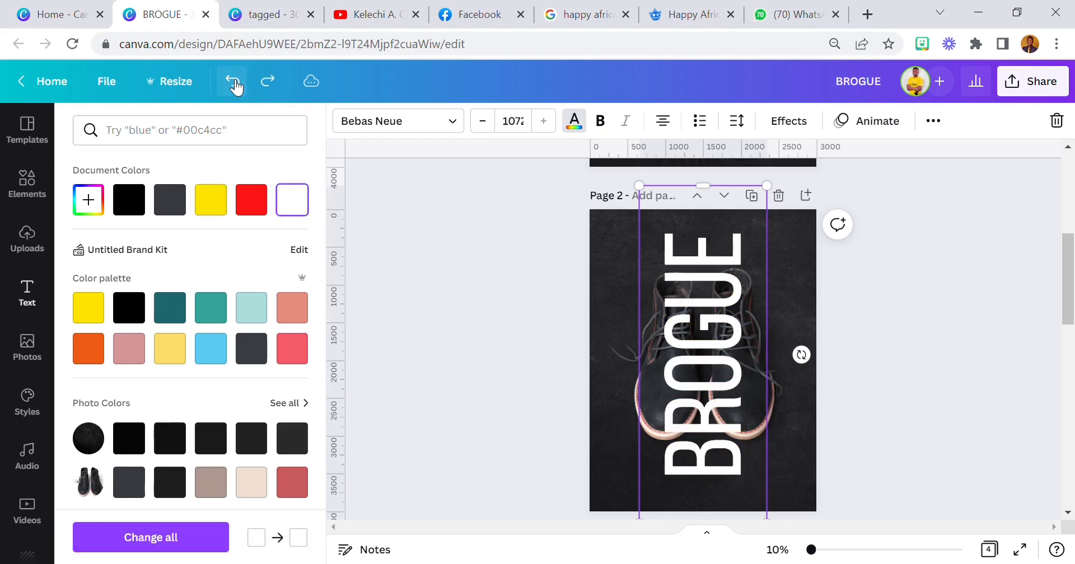
click(226, 205)
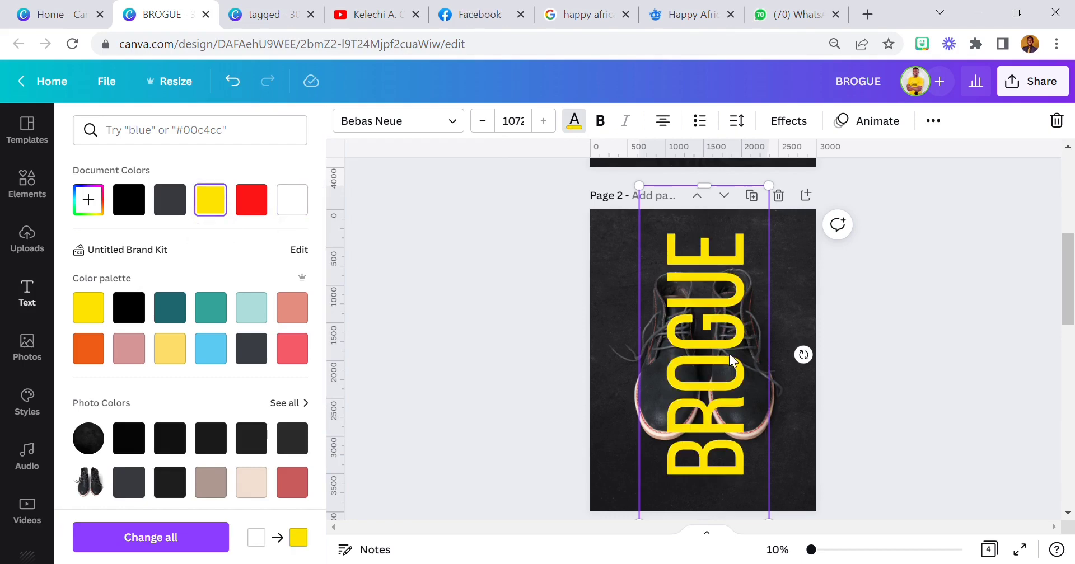
Nudge the BROGUE heading slightly left, send it backward behind the boots, and bring it forward again.
drag(720, 358, 715, 358)
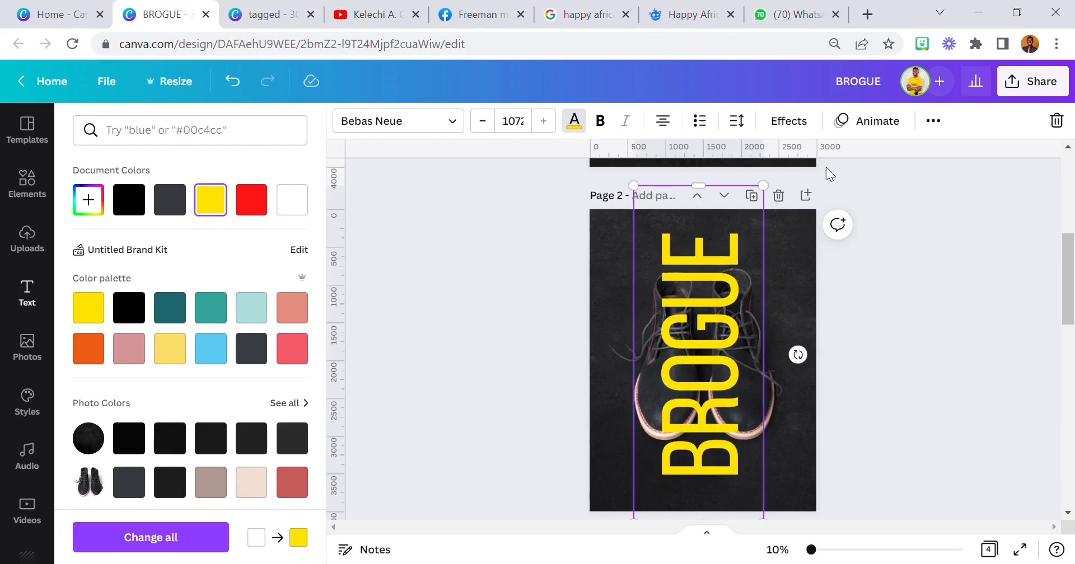
click(924, 123)
click(770, 157)
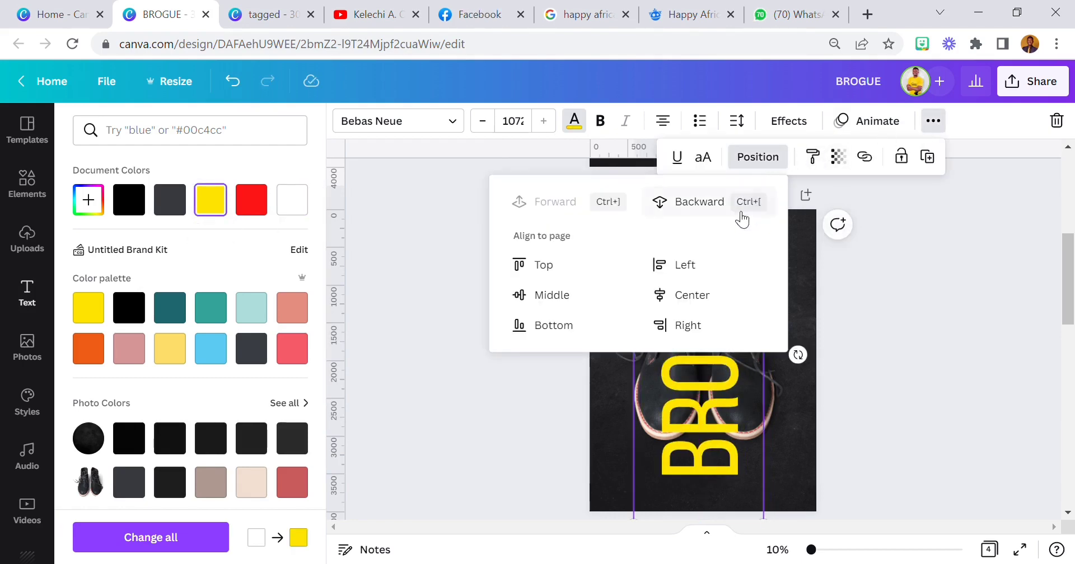
click(698, 203)
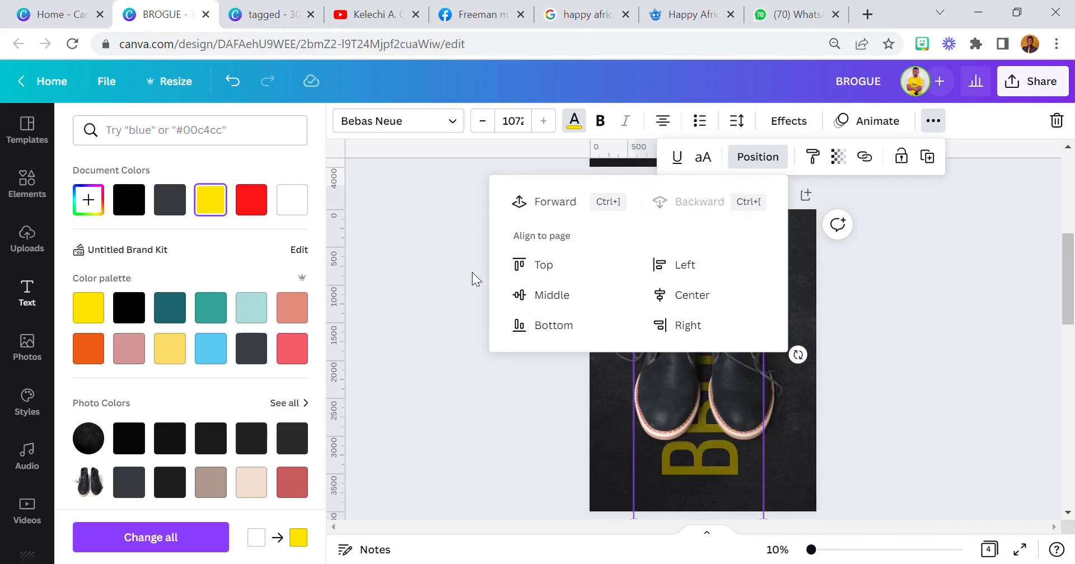
click(550, 208)
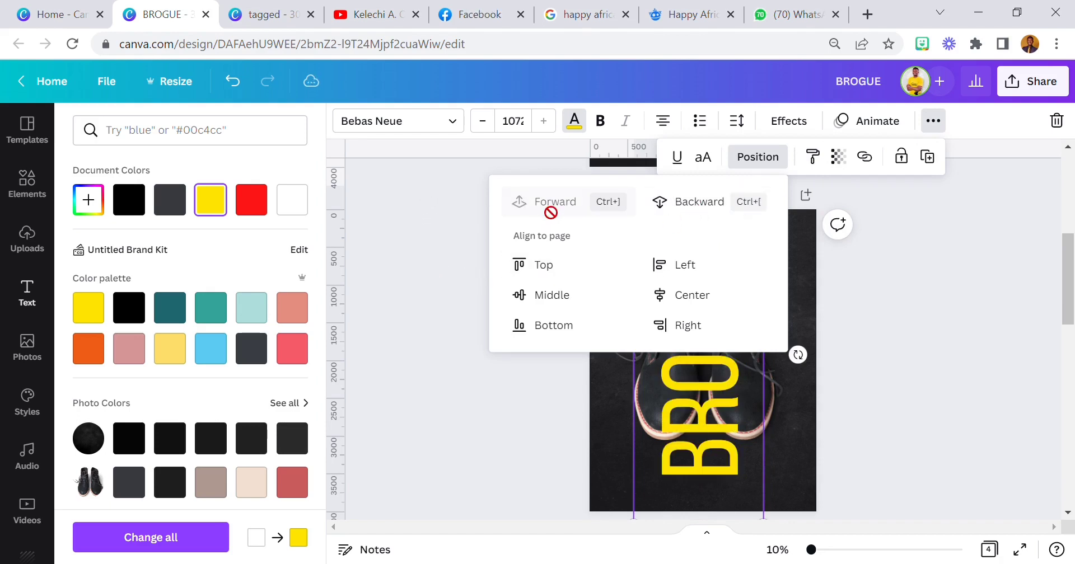
Try the BROGUE heading in white, and undo the colour, layer-order and nudge changes.
click(309, 212)
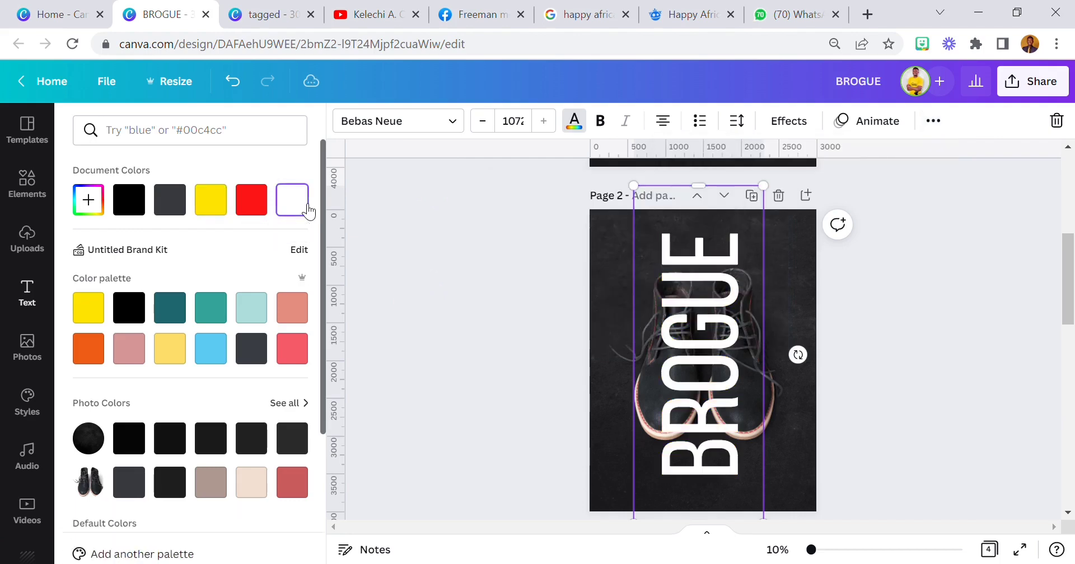
click(245, 82)
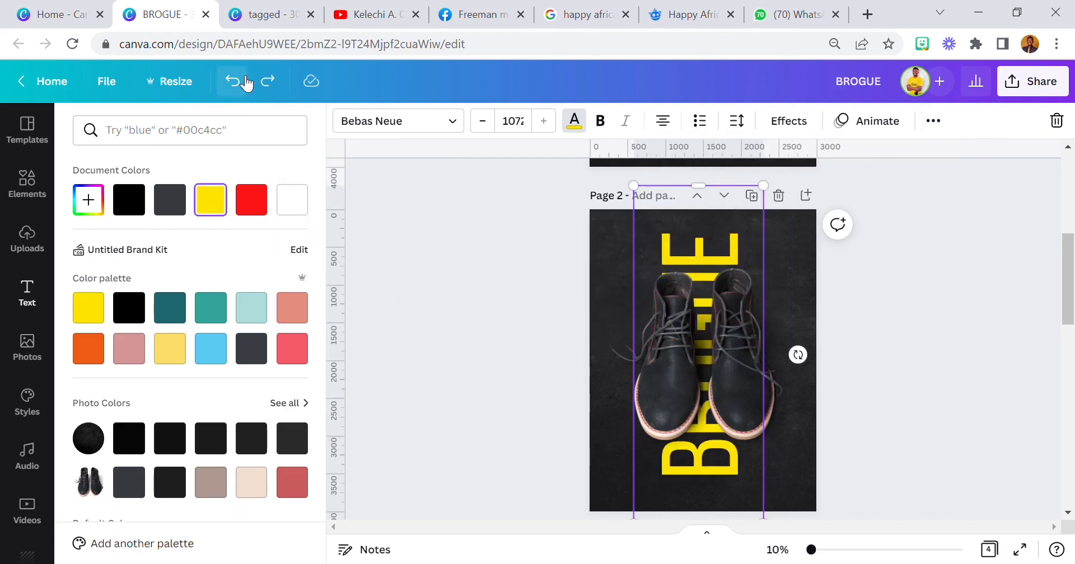
click(247, 83)
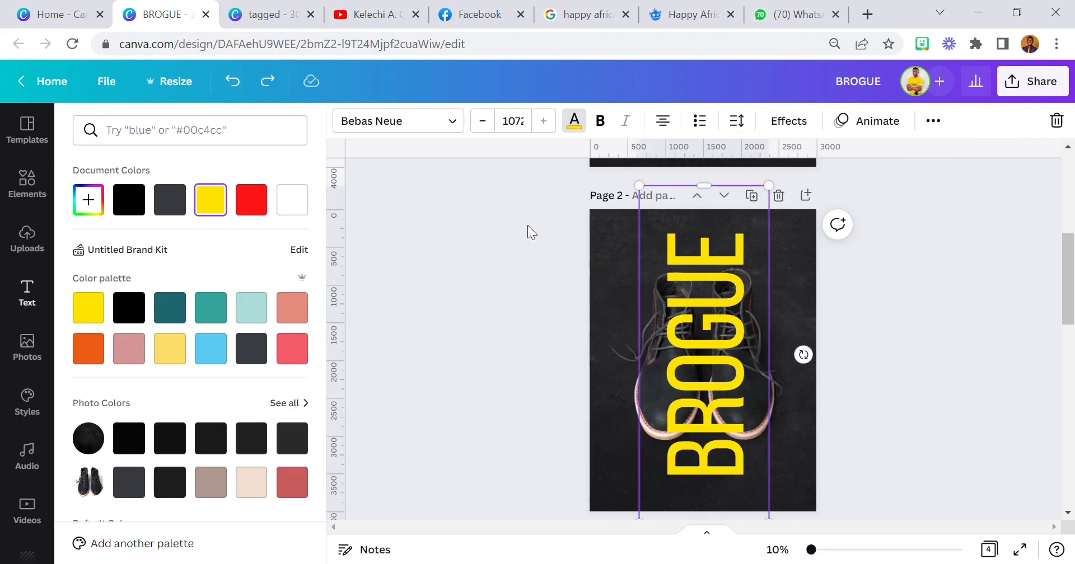
key(ctrl+y)
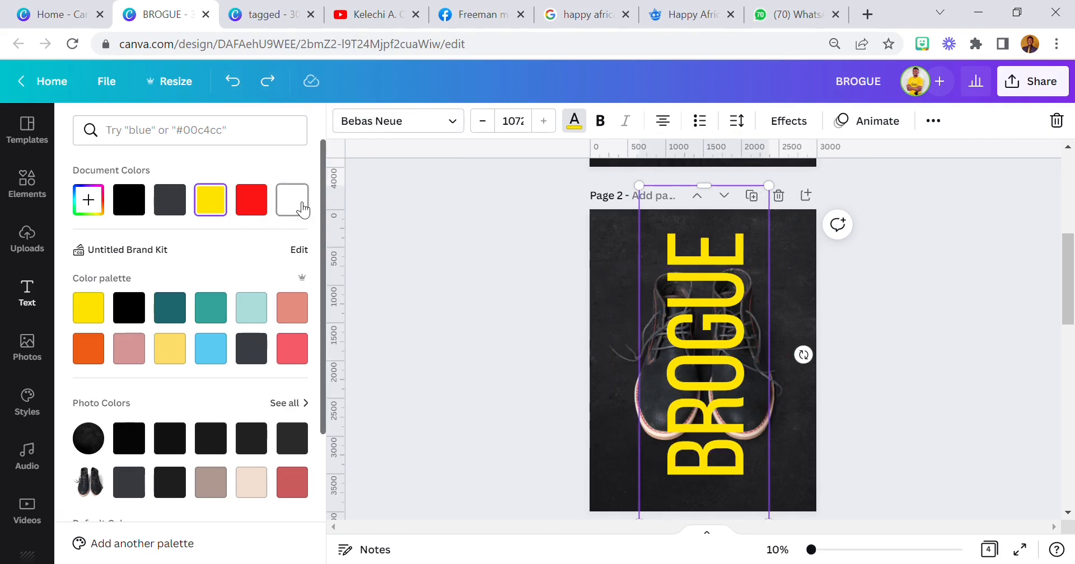
click(235, 84)
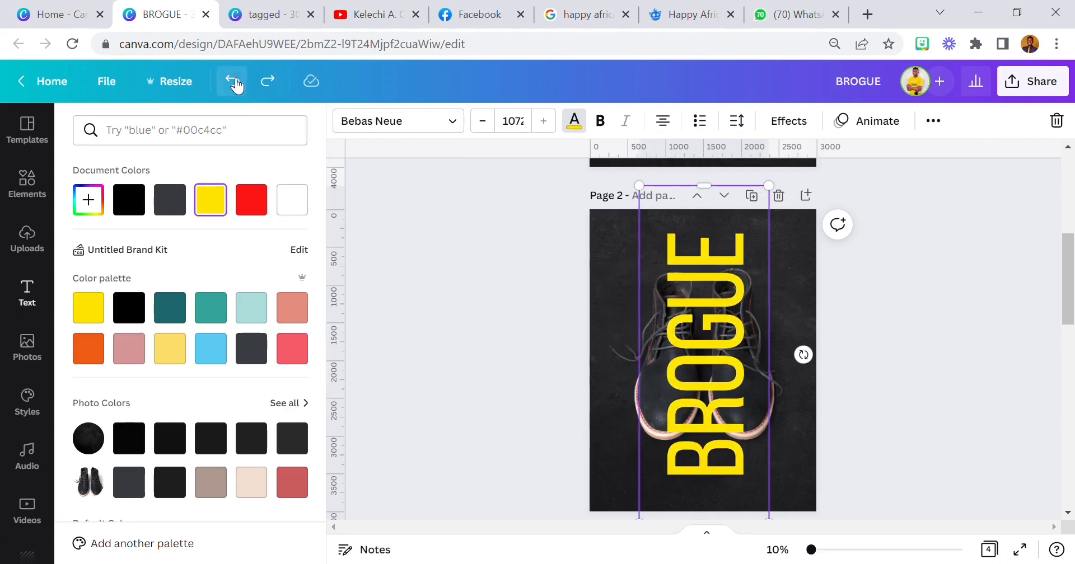
Colour the BROGUE heading with the document's yellow again and nudge it slightly left.
click(235, 83)
click(229, 203)
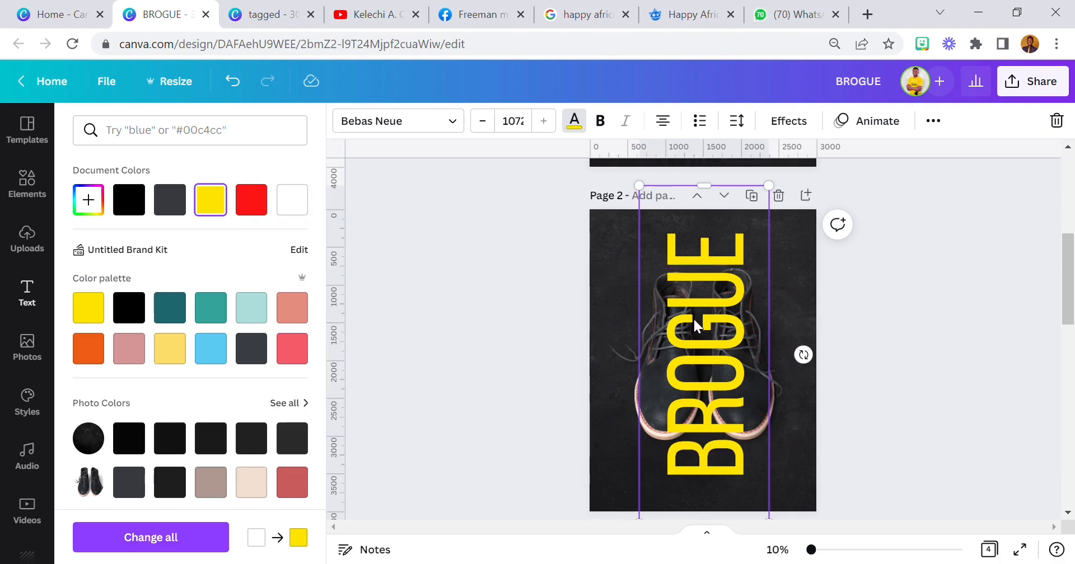
drag(692, 321, 698, 328)
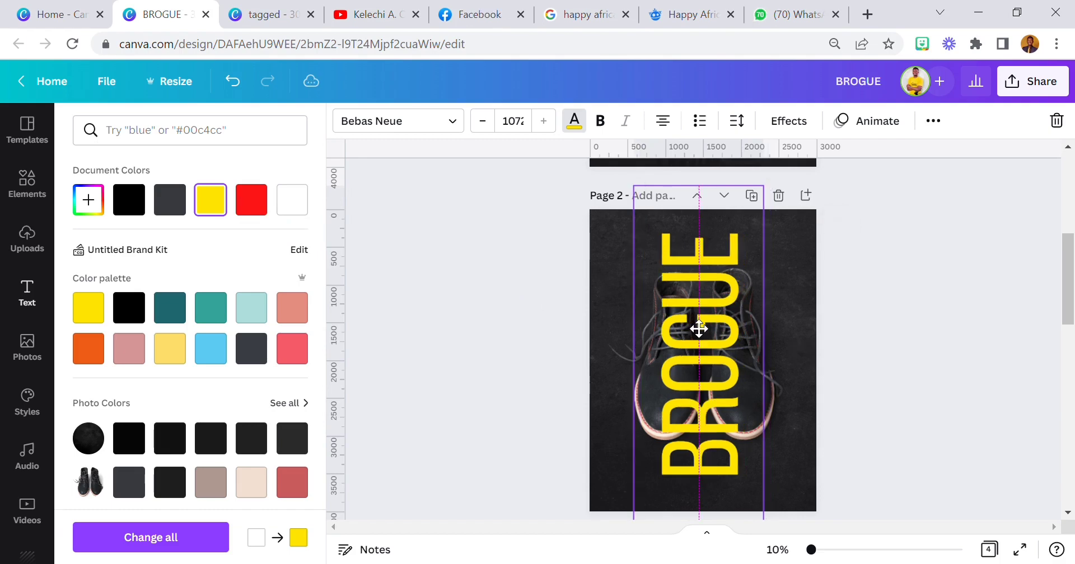
Send the yellow BROGUE heading one layer backward so it sits behind the boots photo.
click(933, 121)
click(761, 158)
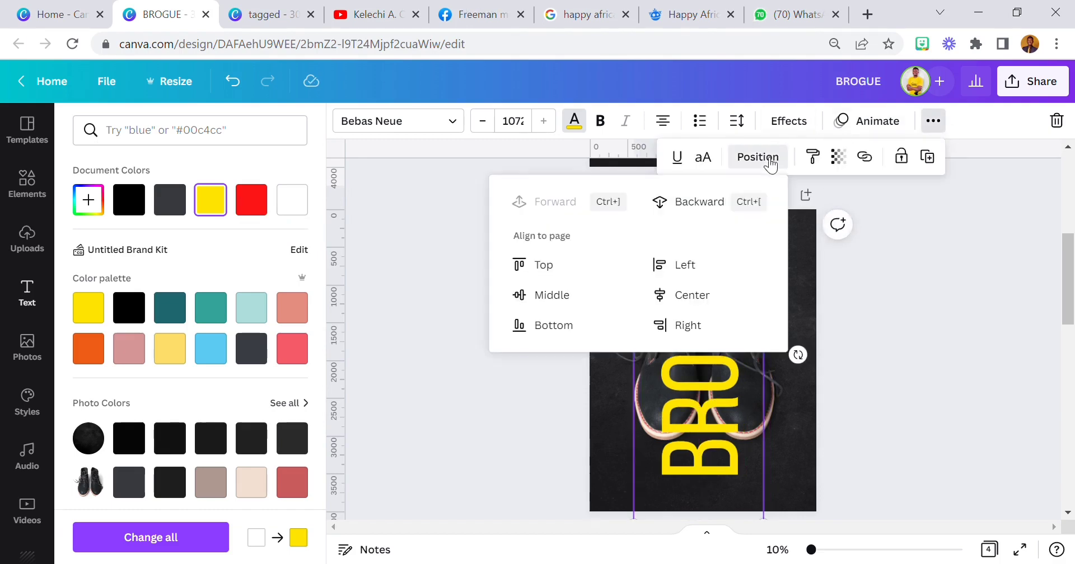
click(711, 203)
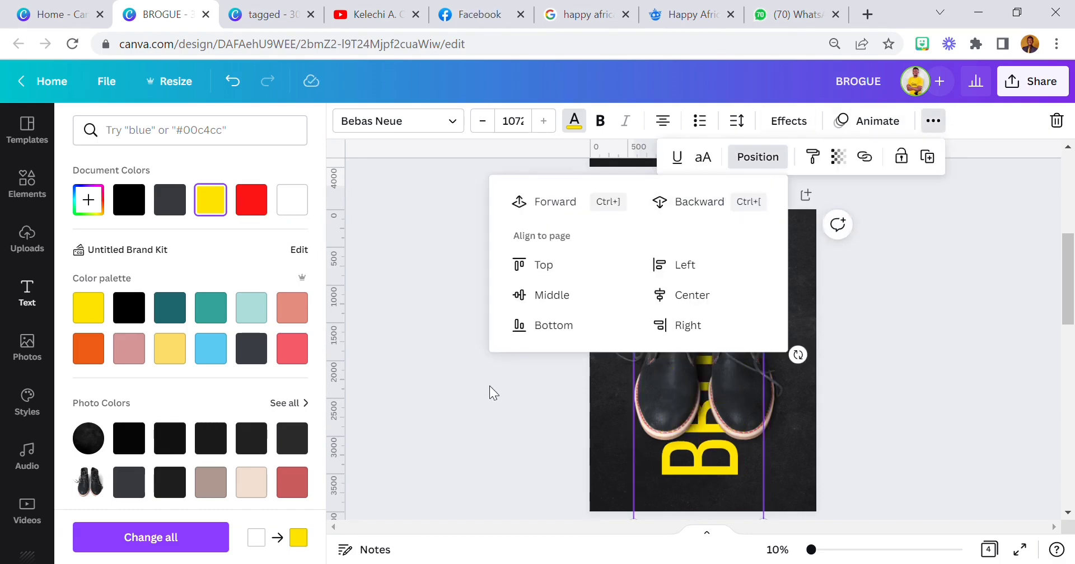
click(475, 392)
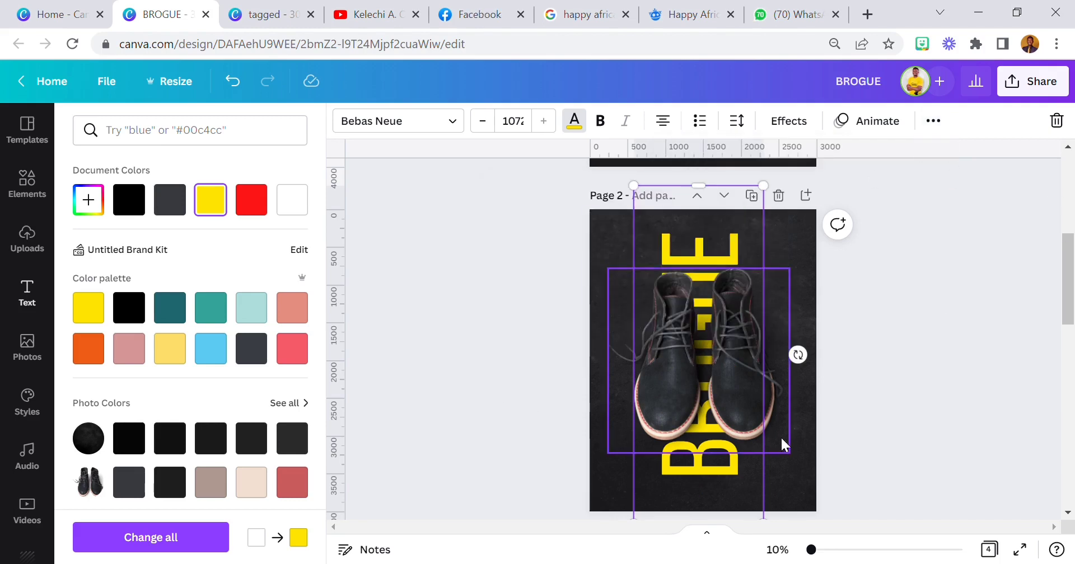
Enlarge the yellow BROGUE heading from two opposite ends to a font size of about 1135.
scroll(756, 439, down, 2)
drag(642, 448, 629, 451)
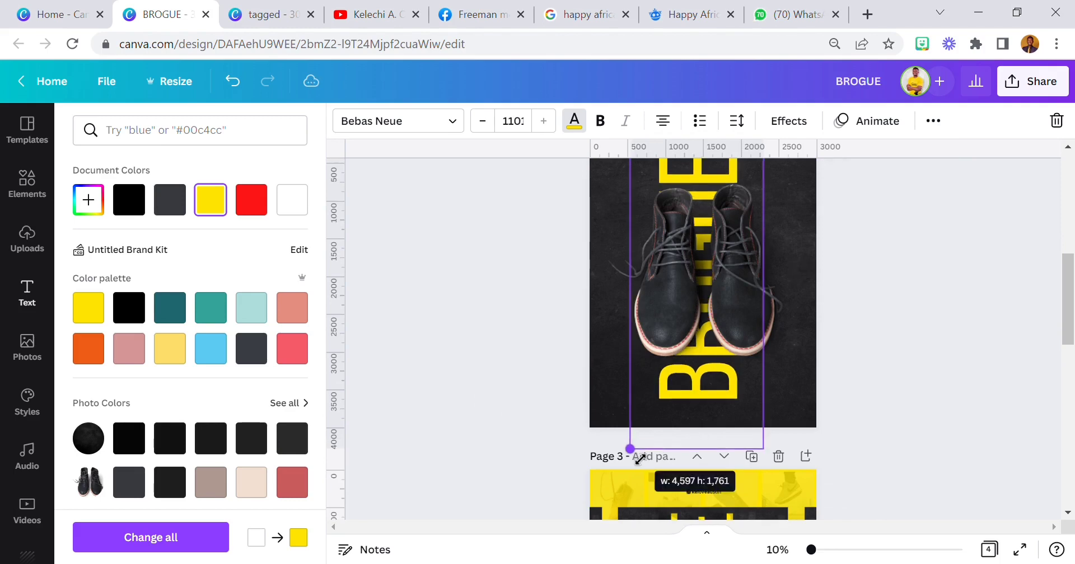
scroll(753, 238, up, 2)
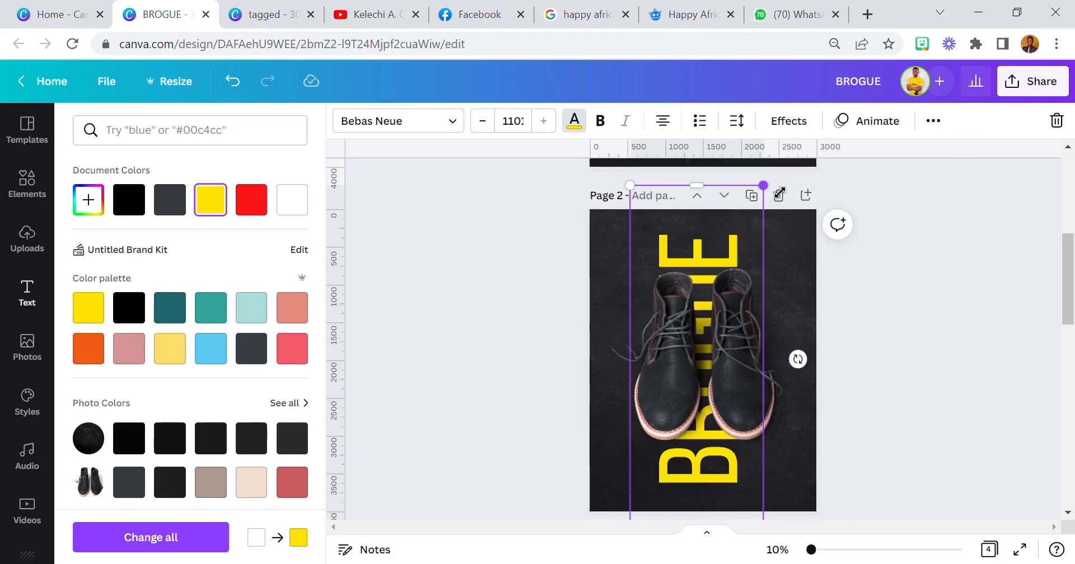
drag(779, 193, 793, 186)
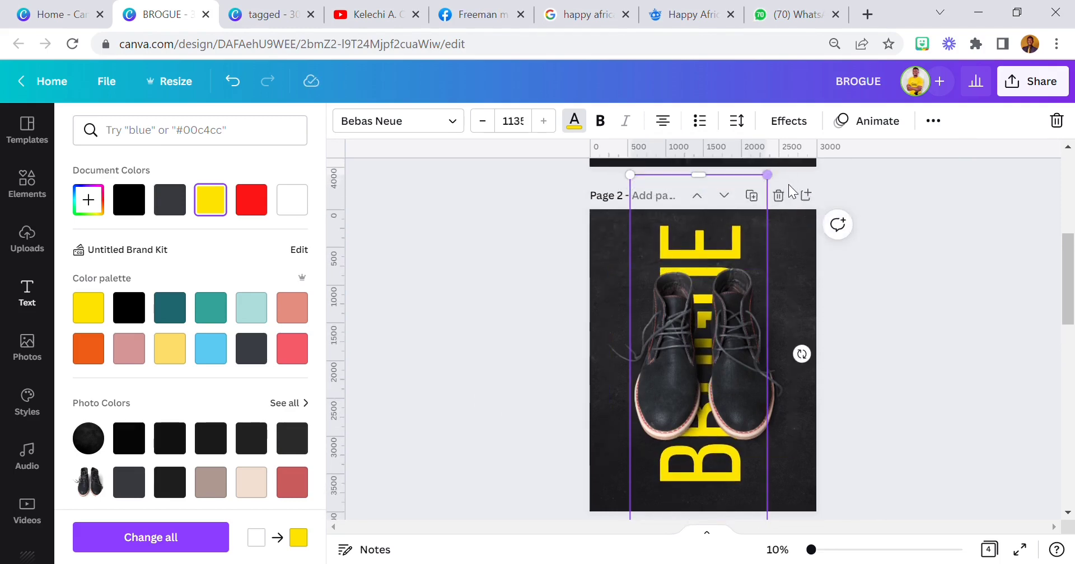
Place a white duplicate of the BROGUE heading partly off the page's left edge, level with the yellow original.
click(933, 121)
click(927, 158)
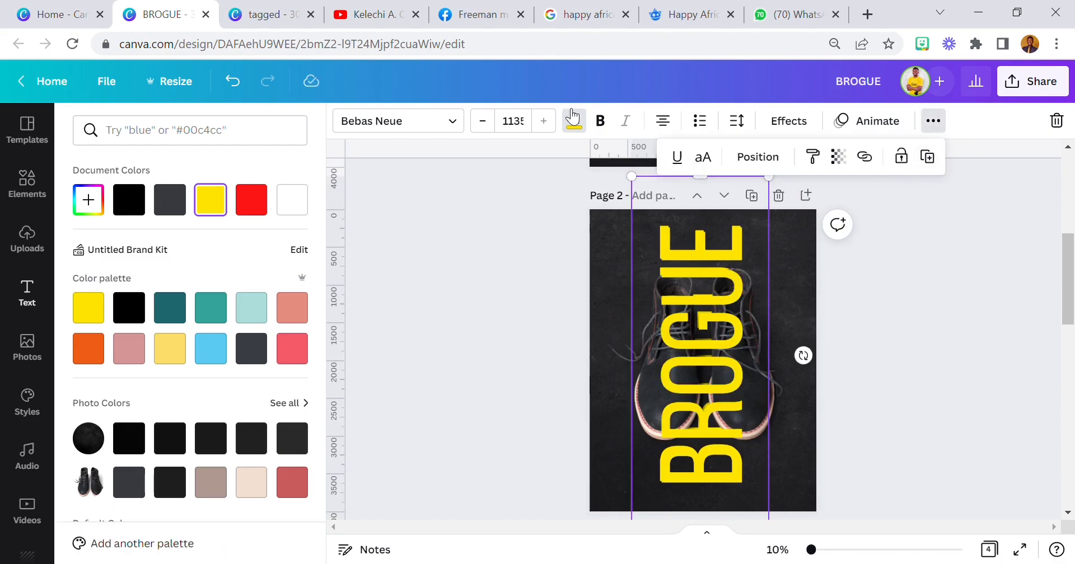
click(291, 199)
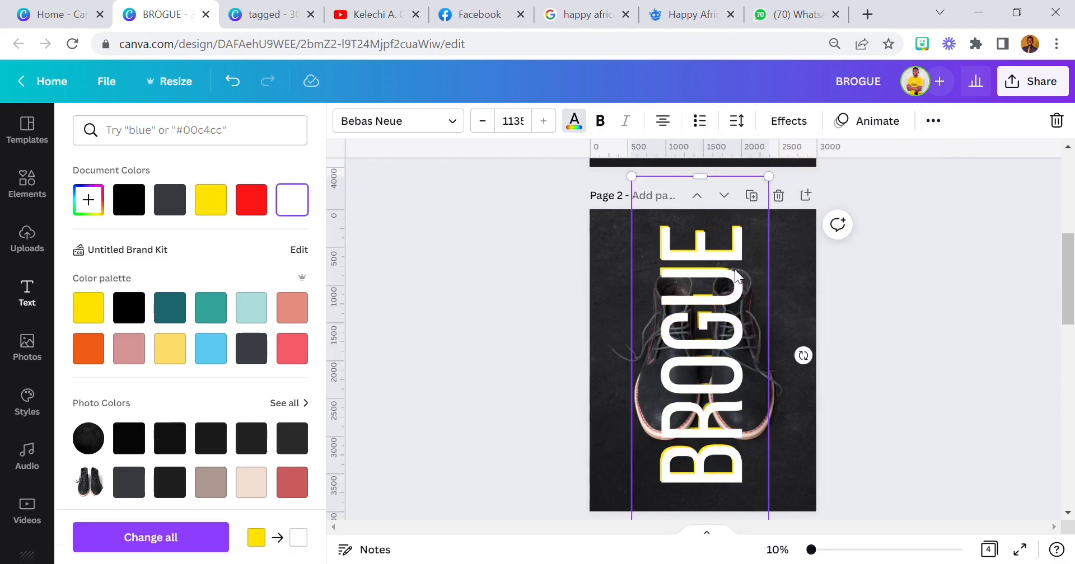
drag(735, 276, 651, 280)
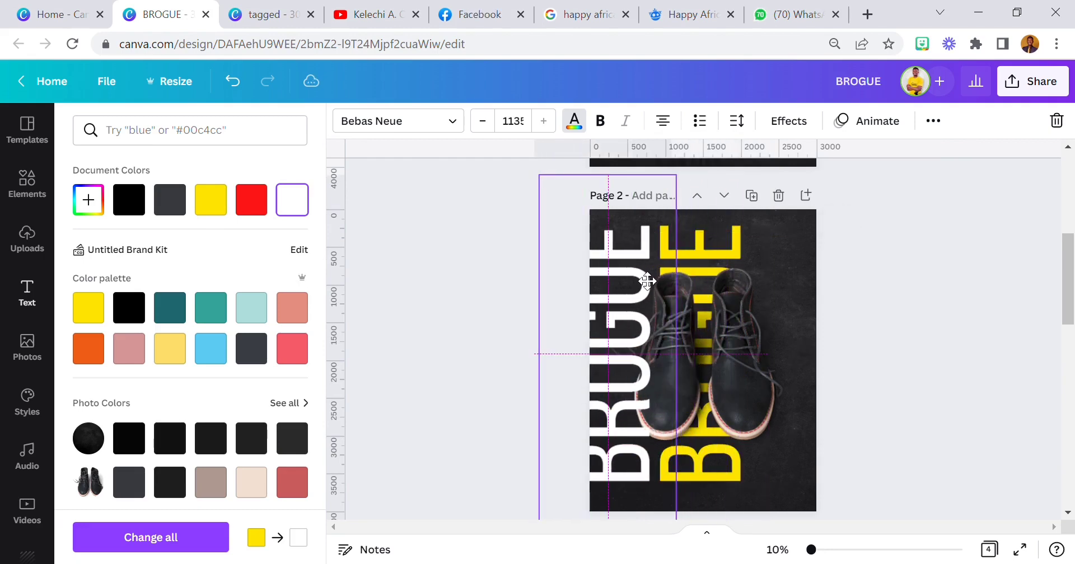
Set the transparency of the white BROGUE copy to 5.
click(931, 121)
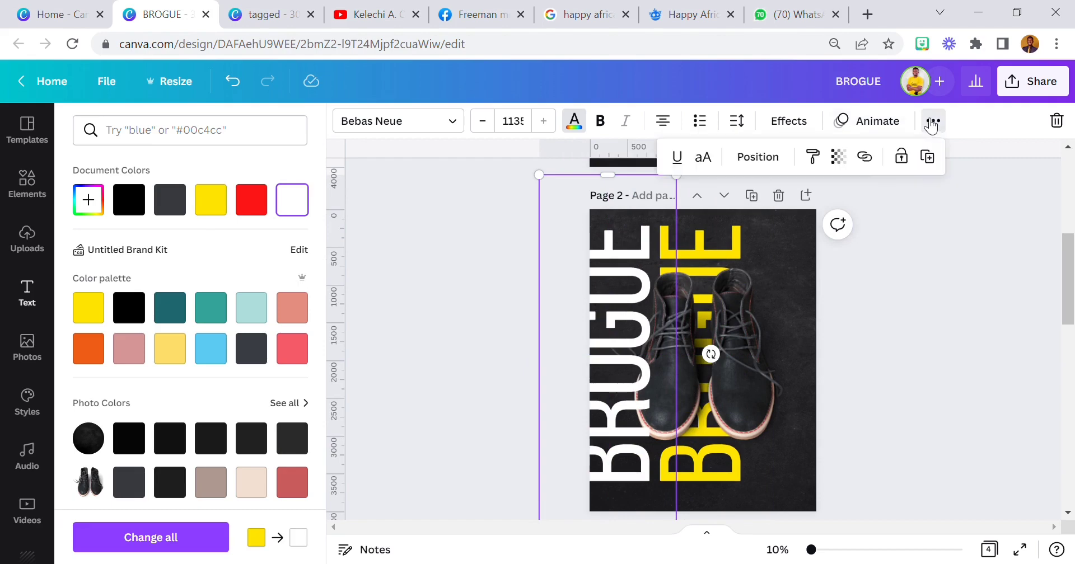
click(838, 157)
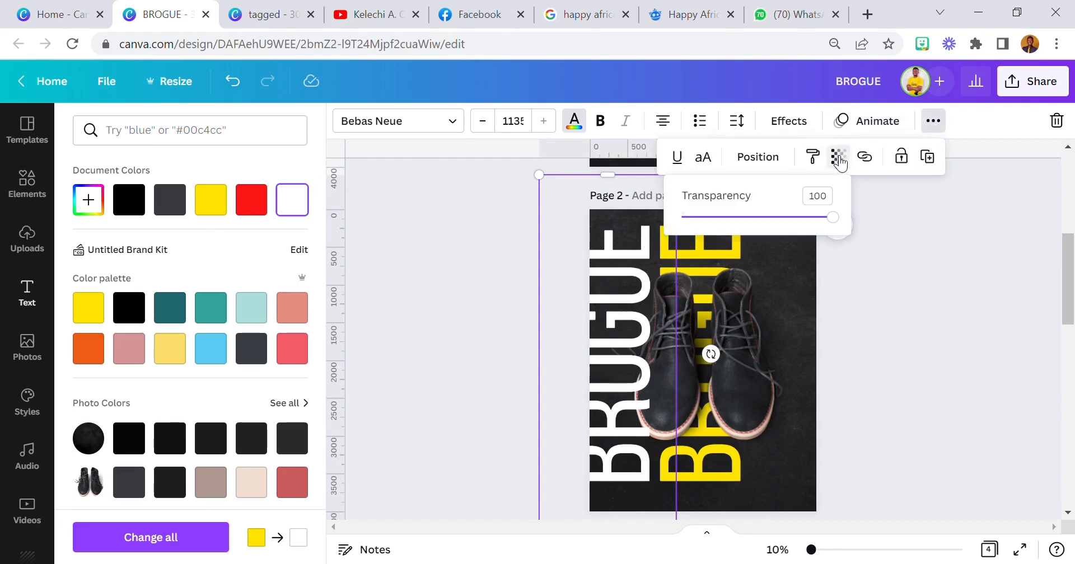
click(828, 201)
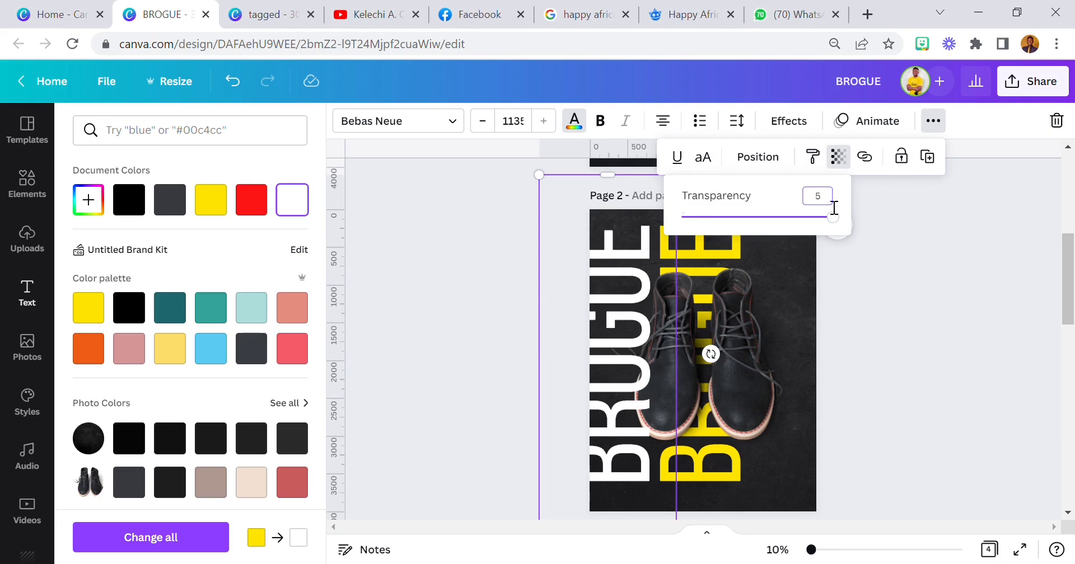
key(Return)
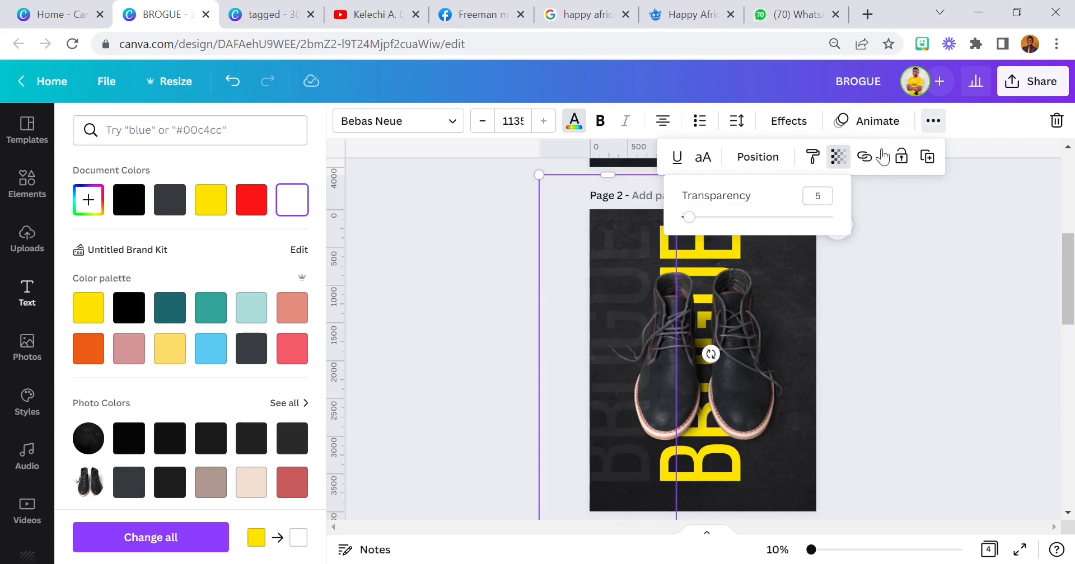
Send the faint BROGUE copy backward through the layers, then bring it forward to just above the grunge background.
click(757, 157)
click(713, 201)
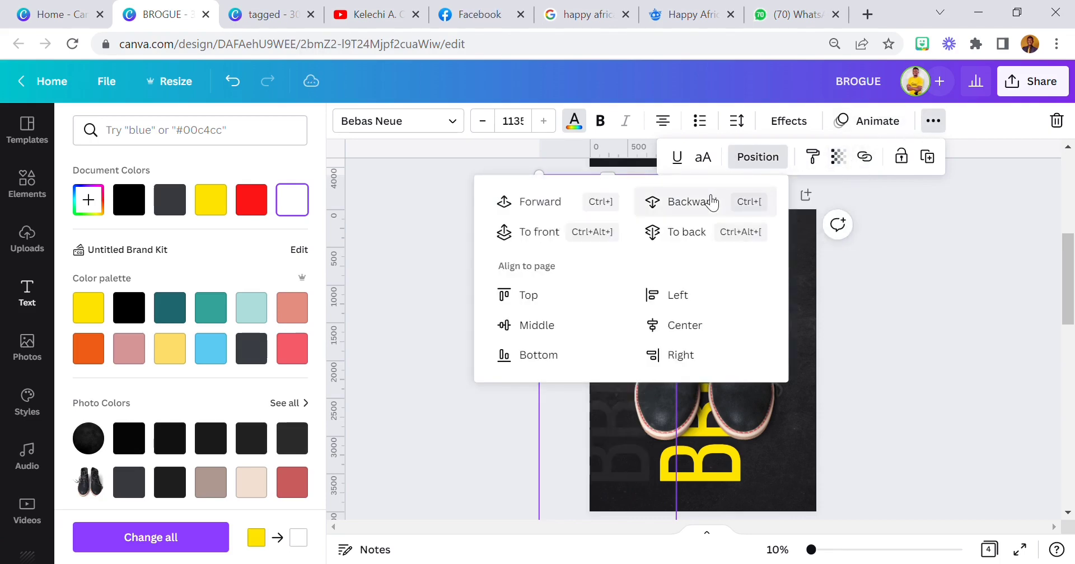
click(713, 201)
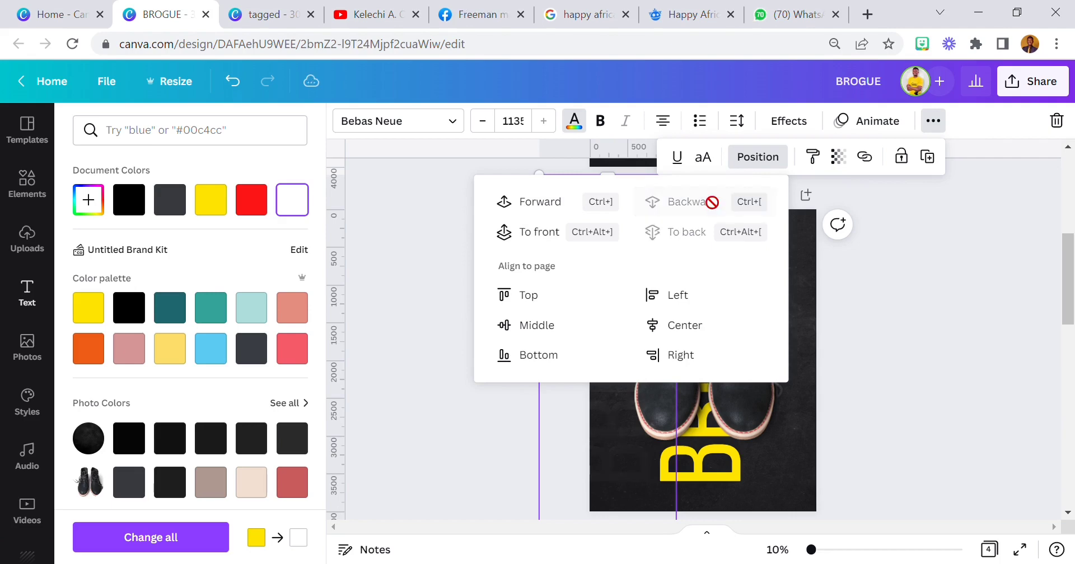
click(557, 202)
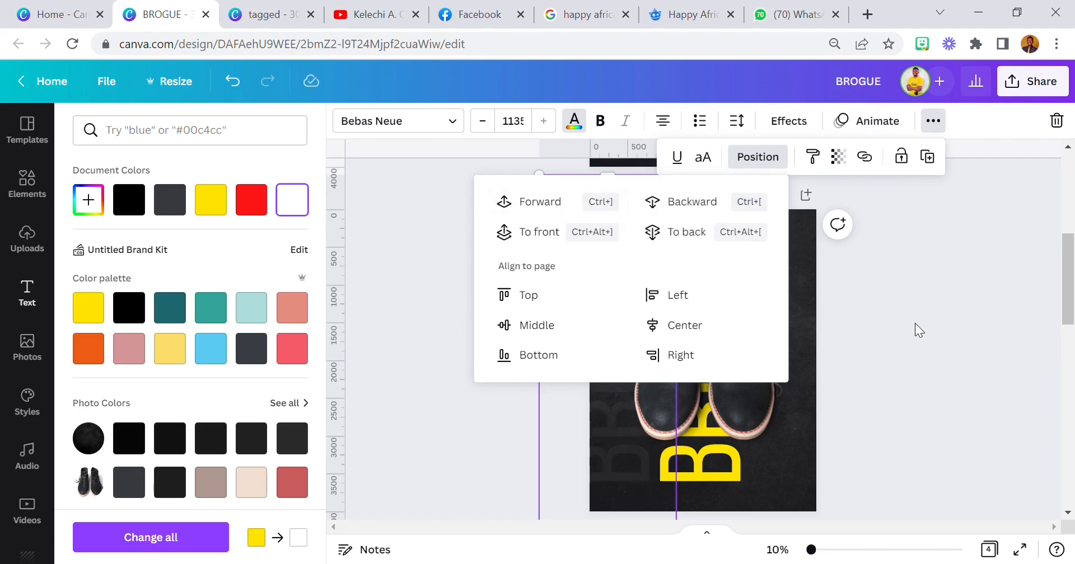
click(940, 161)
Enlarge the faint BROGUE copy to a font size of about 1215 and shift it slightly down.
scroll(694, 403, down, 2)
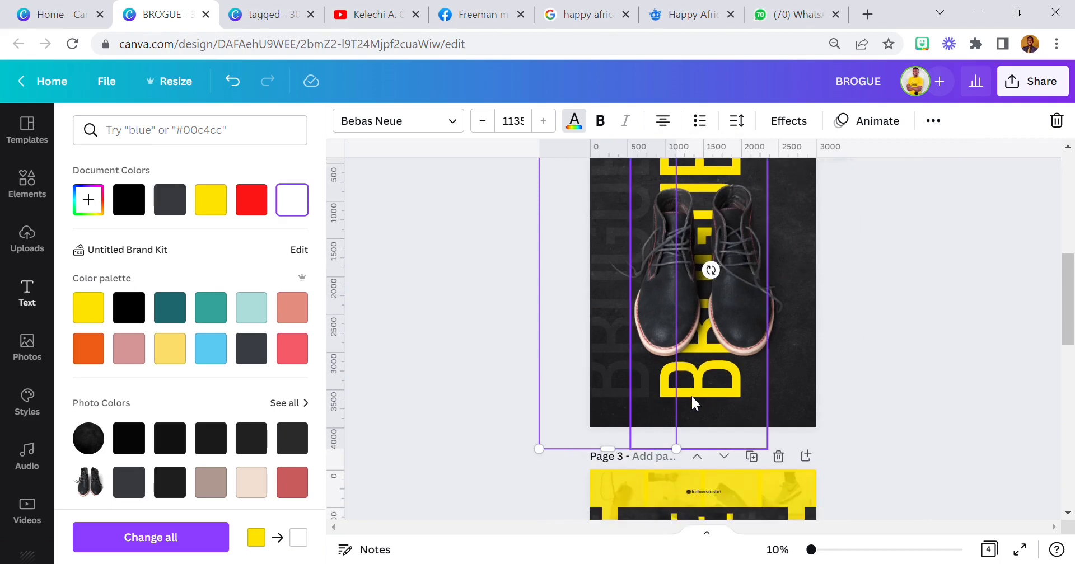
scroll(672, 402, up, 3)
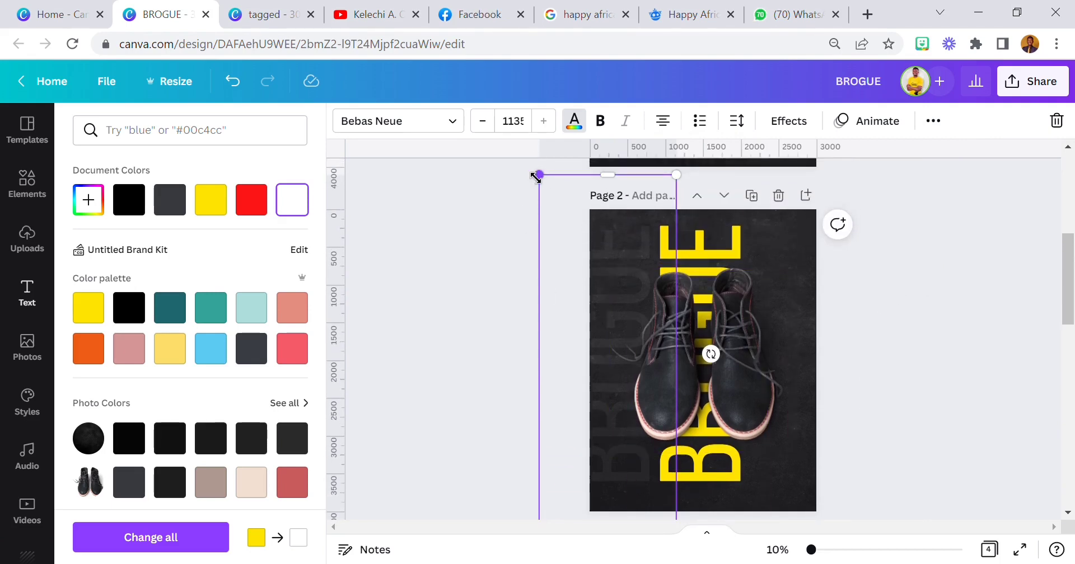
drag(536, 177, 528, 163)
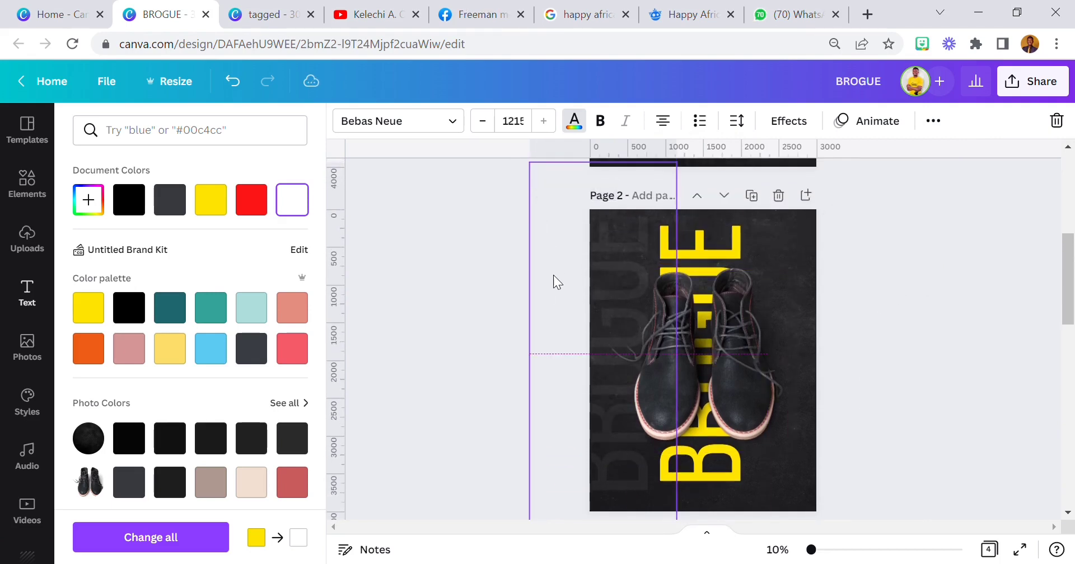
drag(553, 275, 553, 281)
Duplicate the faint BROGUE text and place the copy partly off the page's right edge, level with the other one.
click(932, 121)
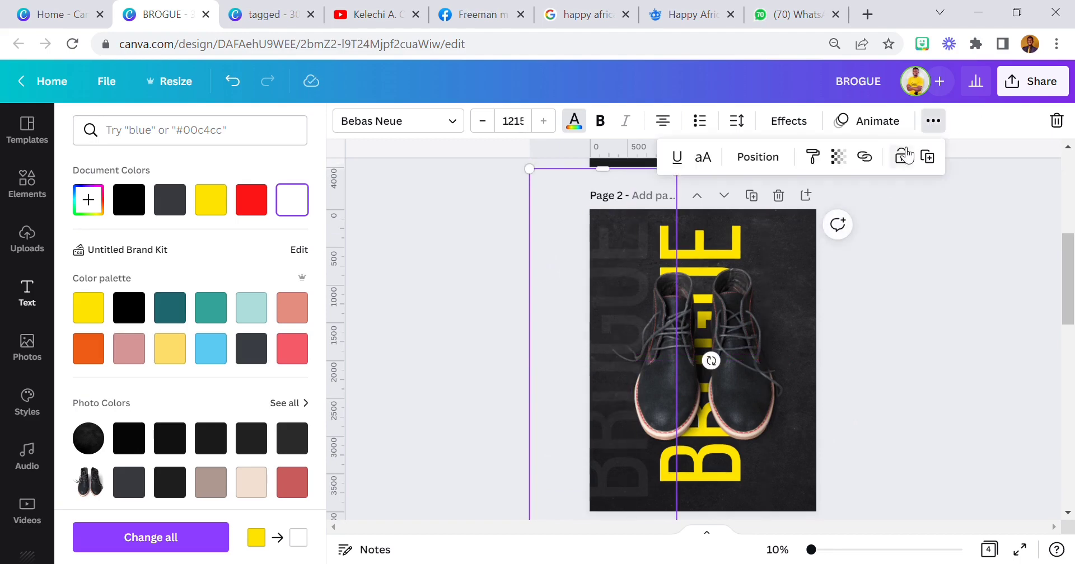
click(927, 158)
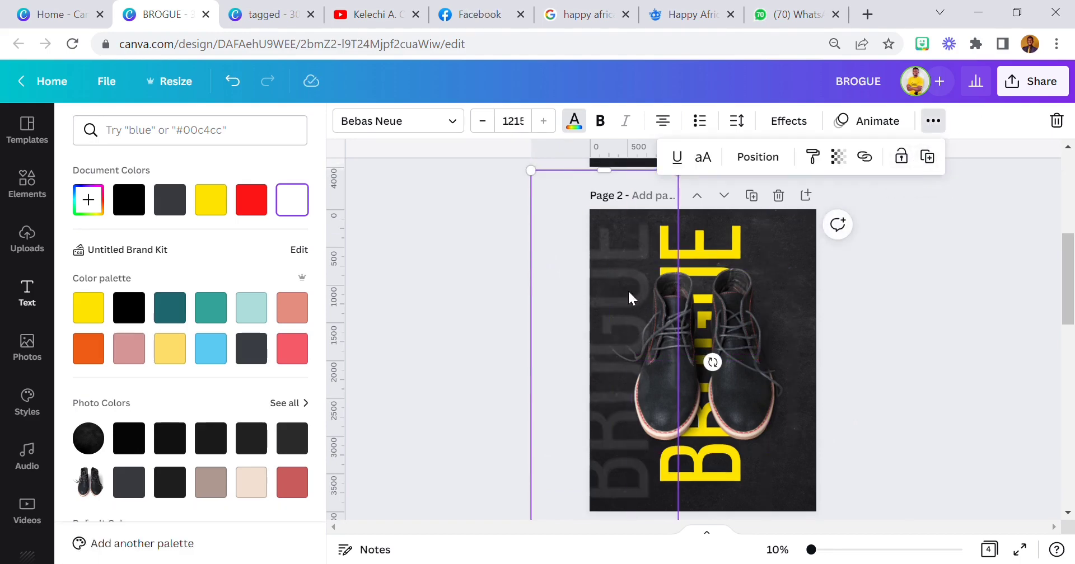
drag(628, 298, 832, 299)
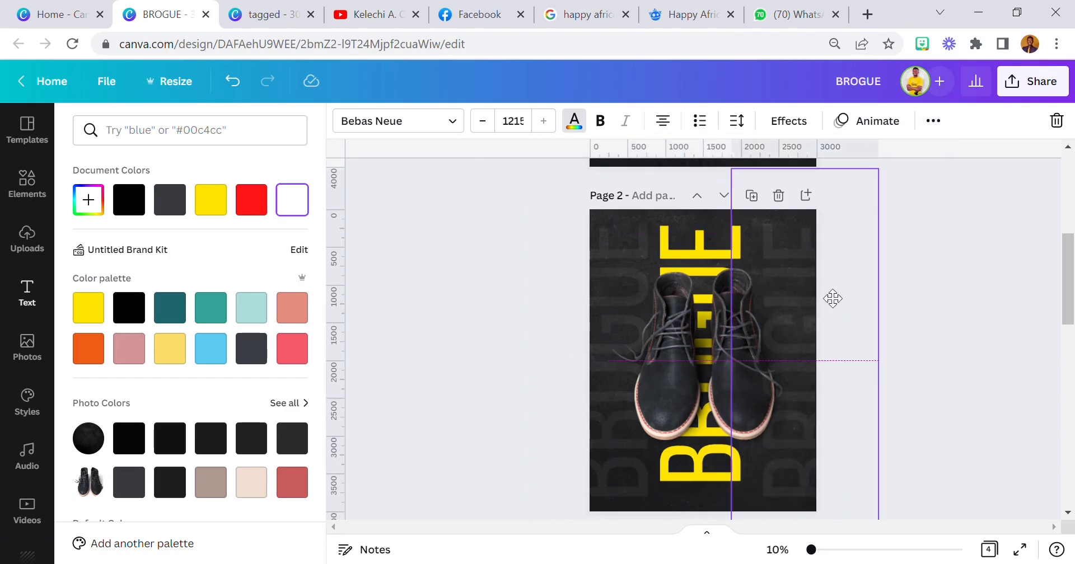
drag(833, 299, 833, 298)
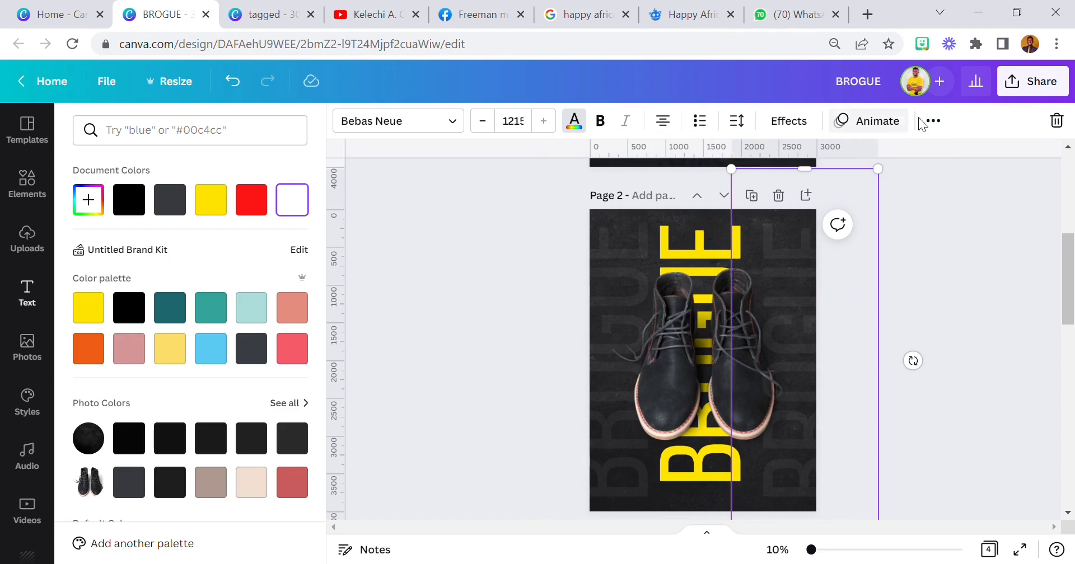
Send the faint BROGUE copy at the page's right edge one layer backward and deselect it.
click(932, 121)
click(785, 158)
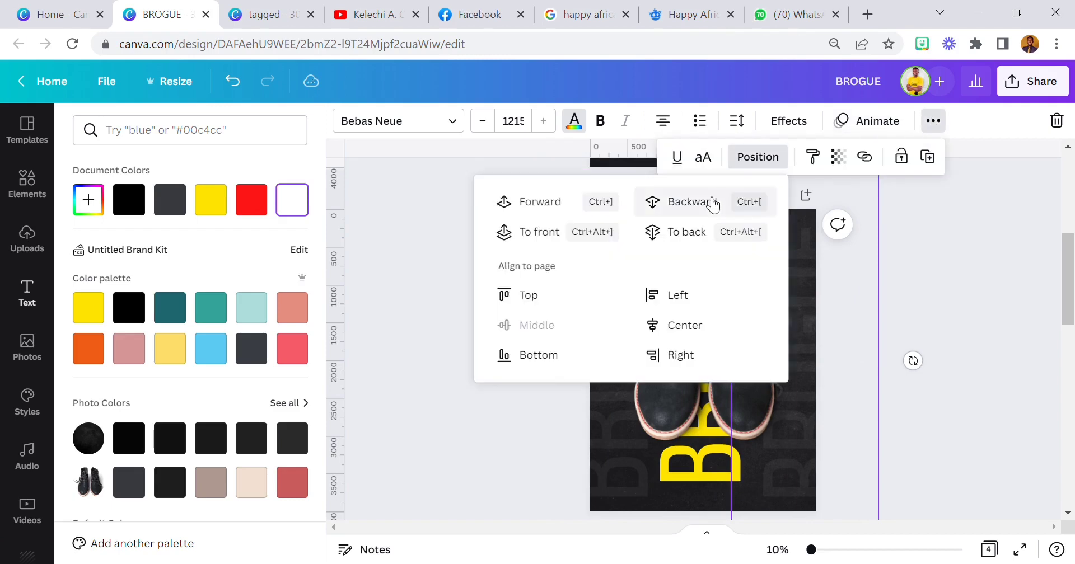
click(712, 206)
click(966, 263)
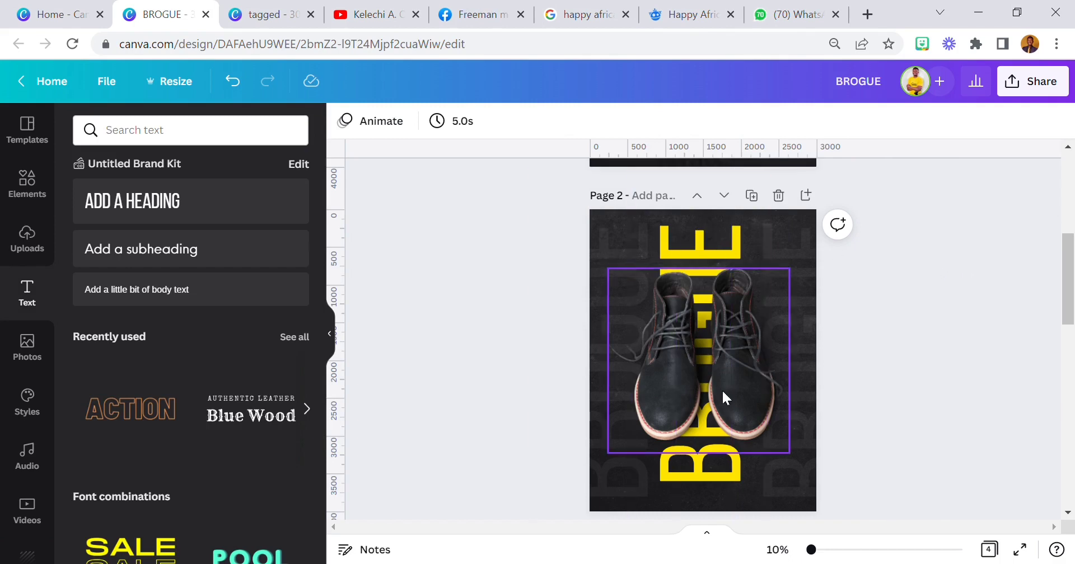
drag(722, 398, 744, 317)
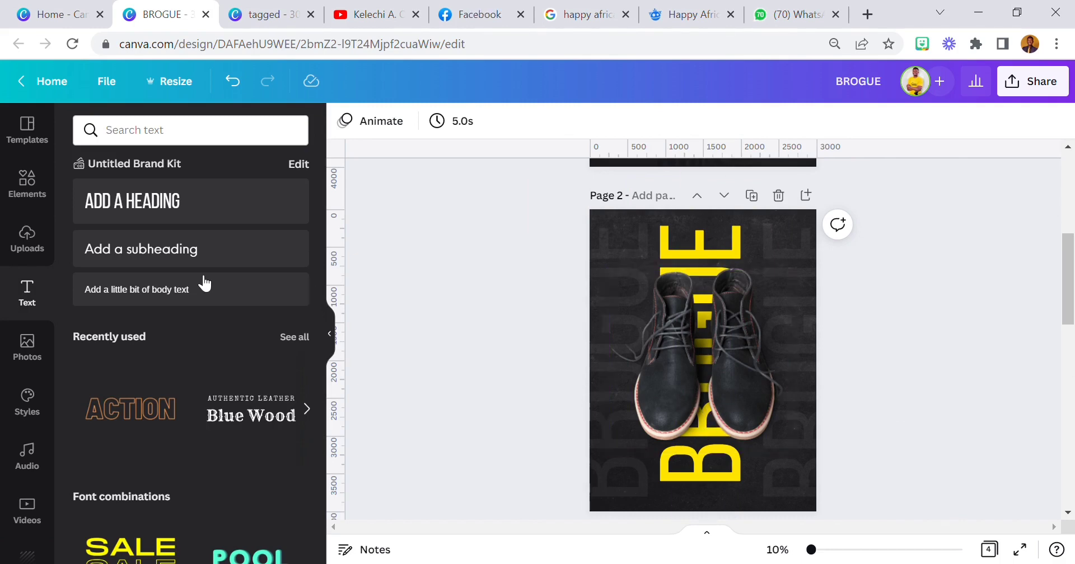
Add a circle shape to page 2 and shrink it to a small disc over the right boot.
click(15, 197)
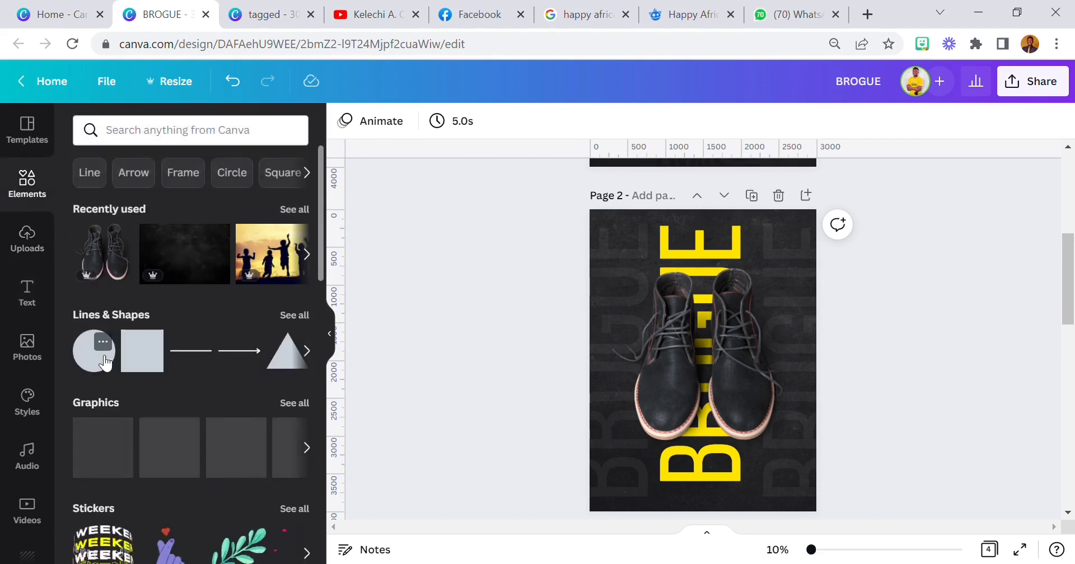
click(99, 363)
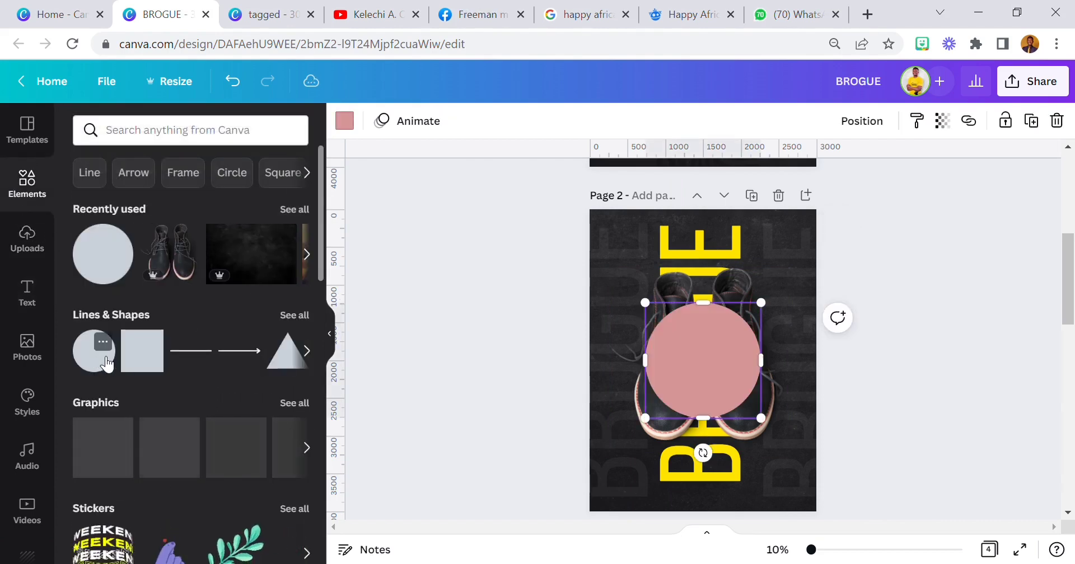
drag(658, 315, 733, 391)
Fill the small circle with white and move it to the outer edge of the right boot's toe.
click(344, 121)
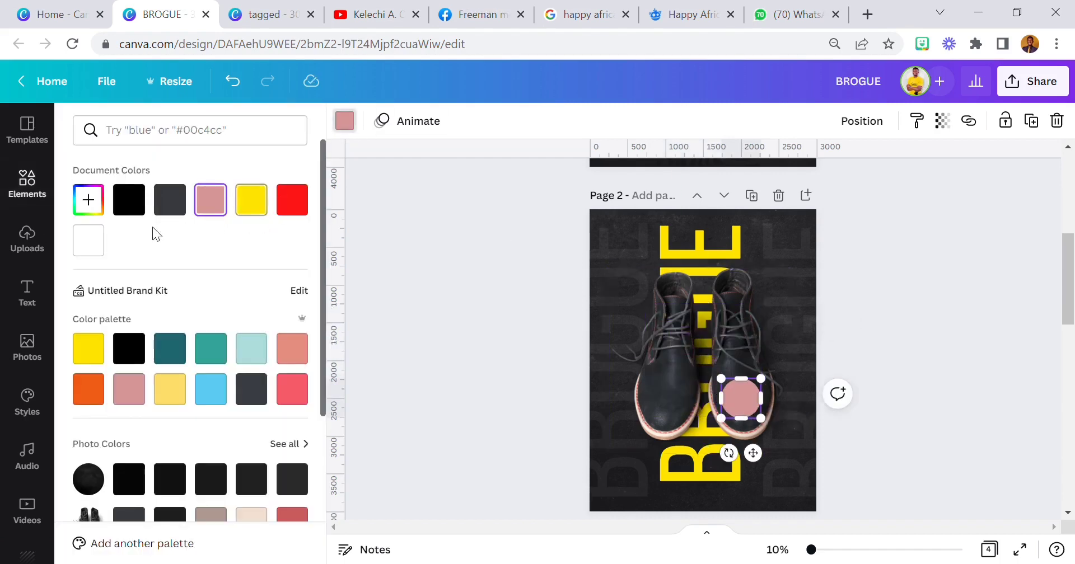
click(97, 246)
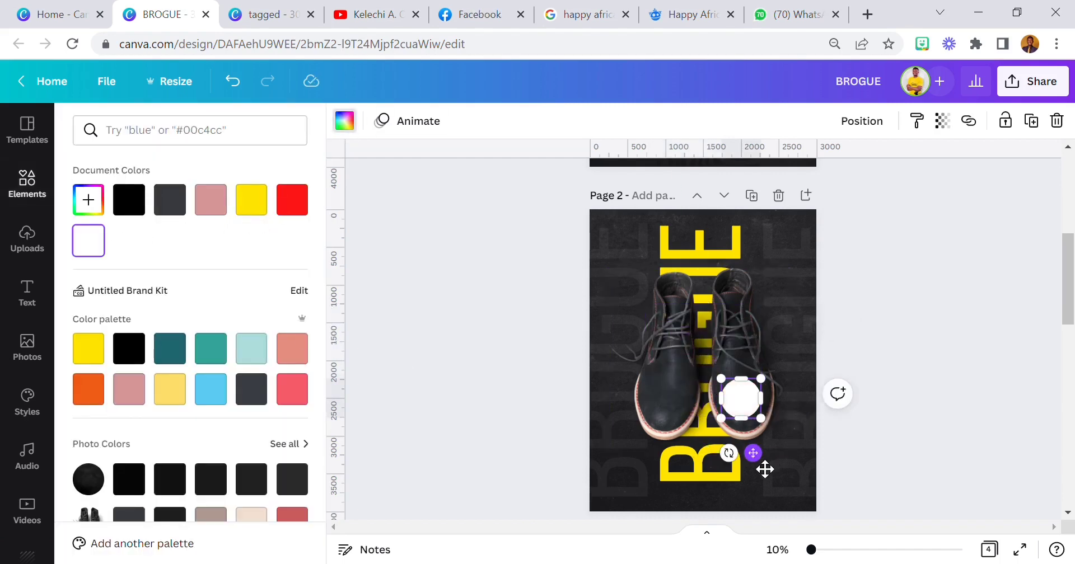
mouse_move(763, 468)
mouse_down()
mouse_move(793, 478)
mouse_move(783, 471)
mouse_up()
key(Escape)
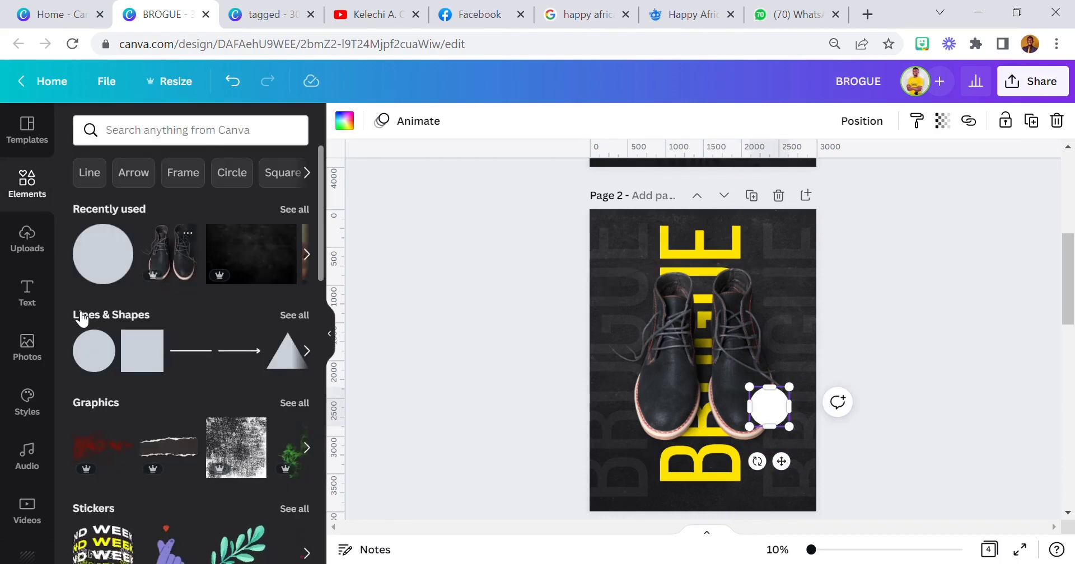
Add a heading to page 2 that reads "$50" and colour it red.
click(29, 295)
click(168, 200)
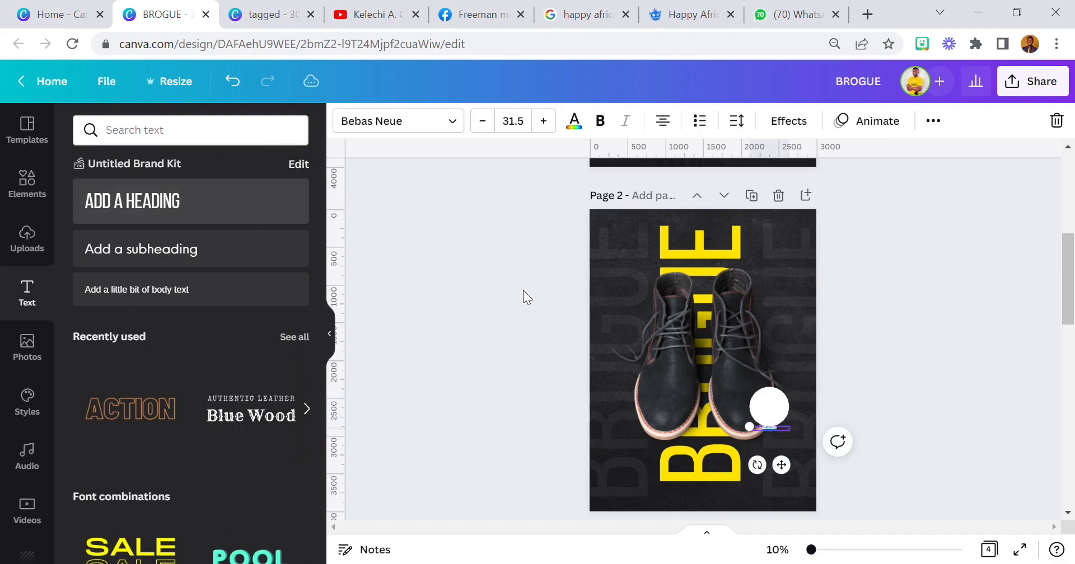
drag(759, 435, 710, 426)
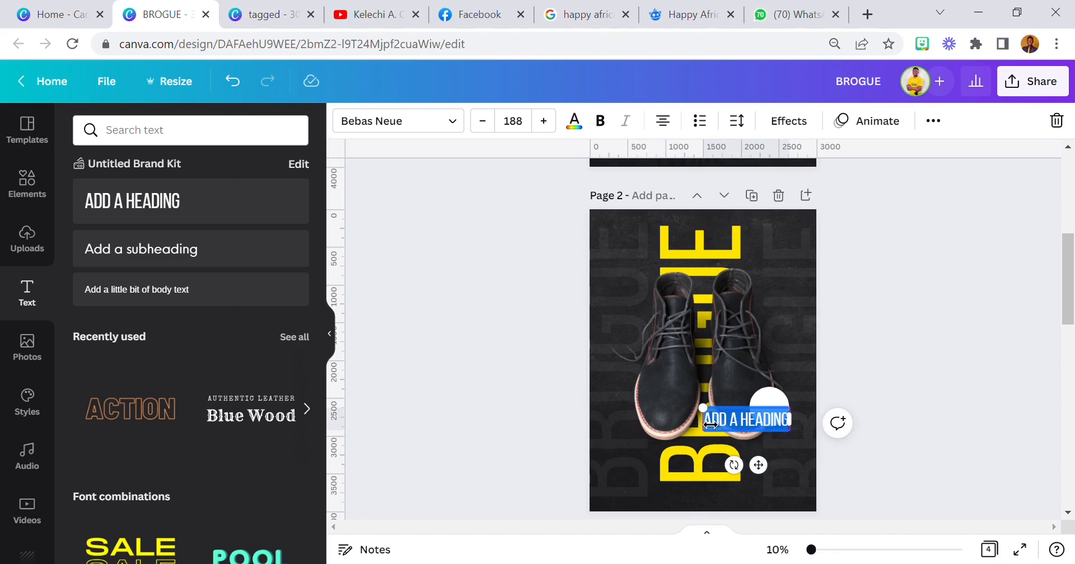
text($50)
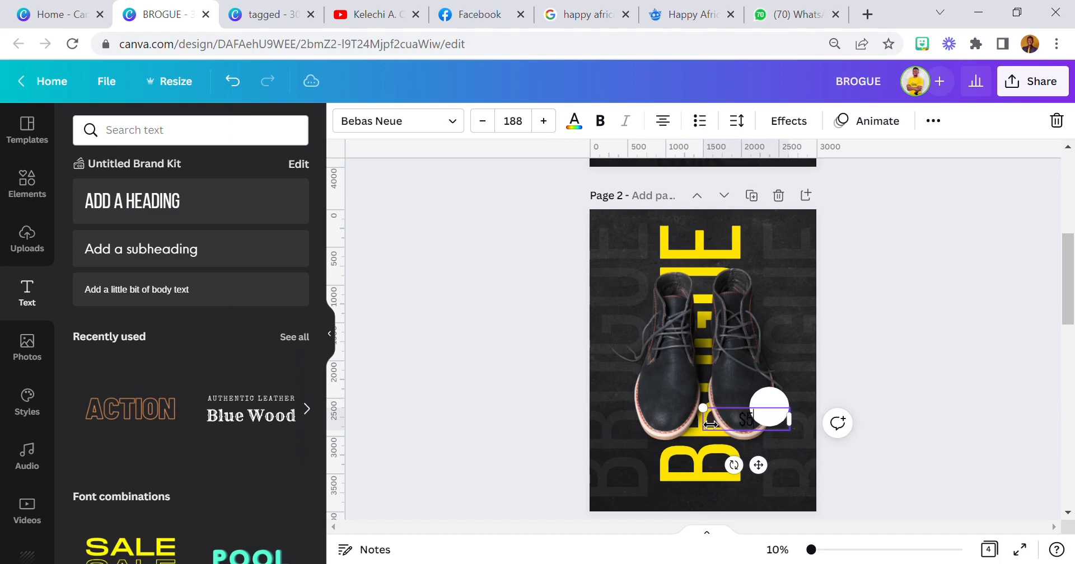
click(574, 121)
click(251, 199)
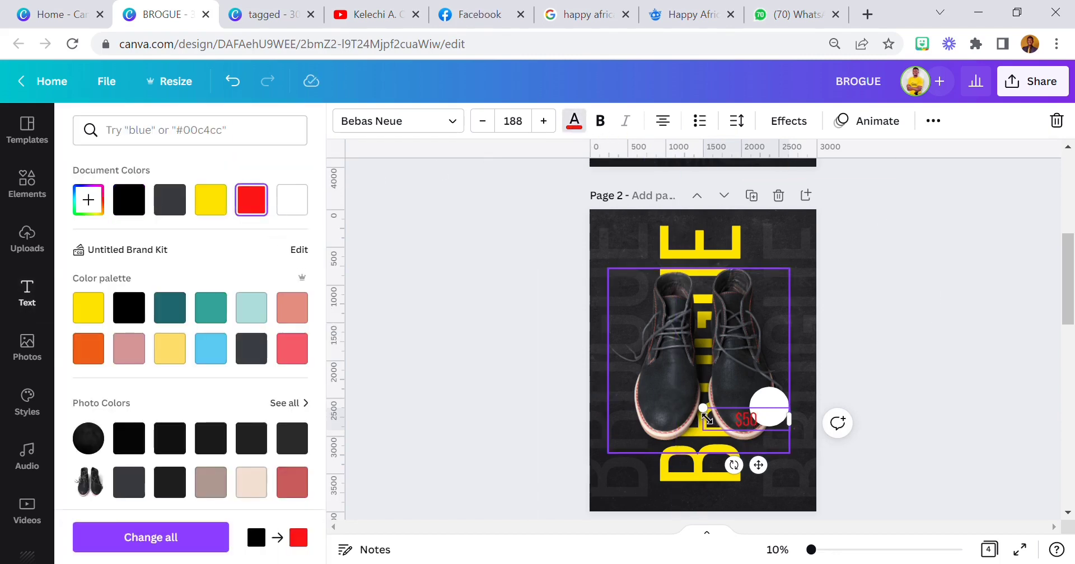
Move the red $50 text onto the white circle and scale it to about size 231 so it fits inside.
drag(704, 421, 731, 397)
drag(784, 474, 793, 467)
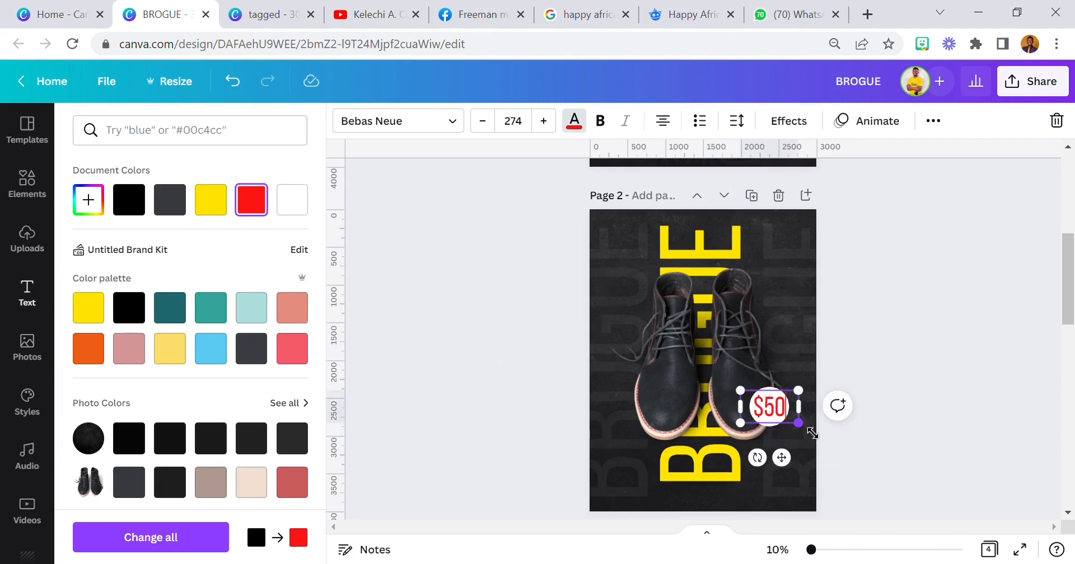
drag(810, 431, 800, 427)
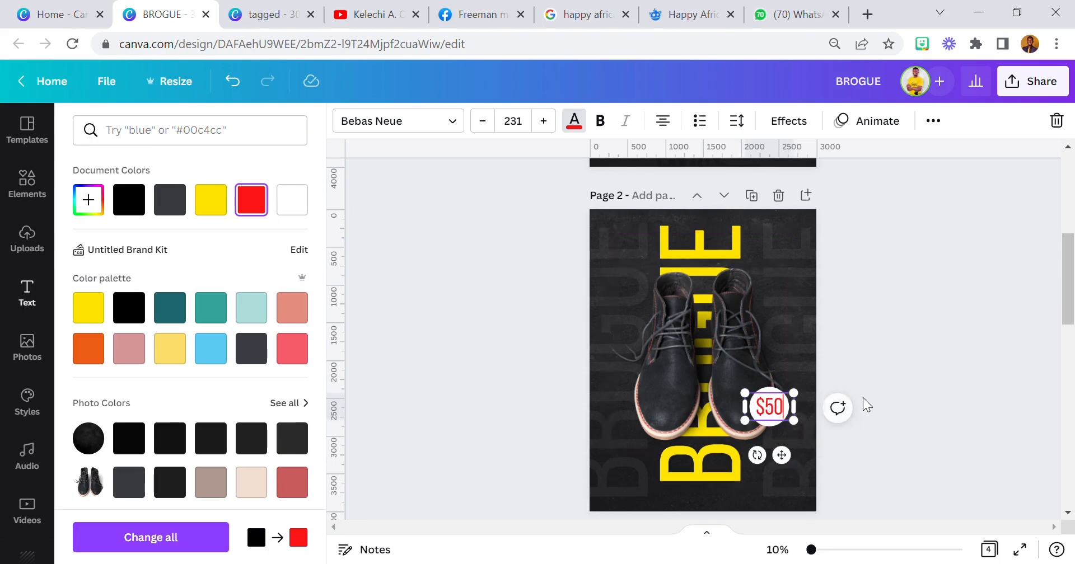
click(864, 395)
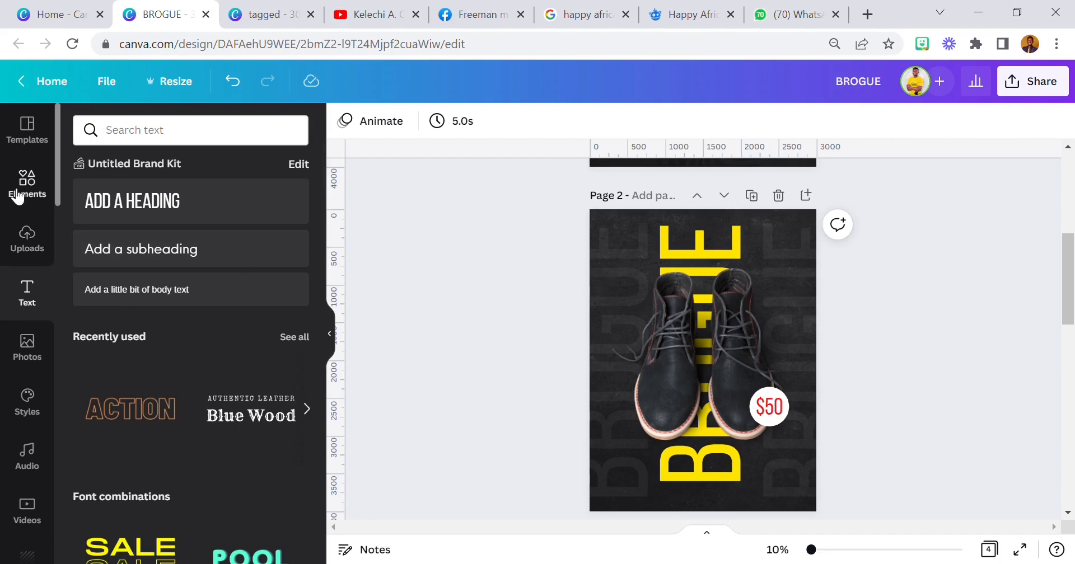
scroll(18, 207, down, 9)
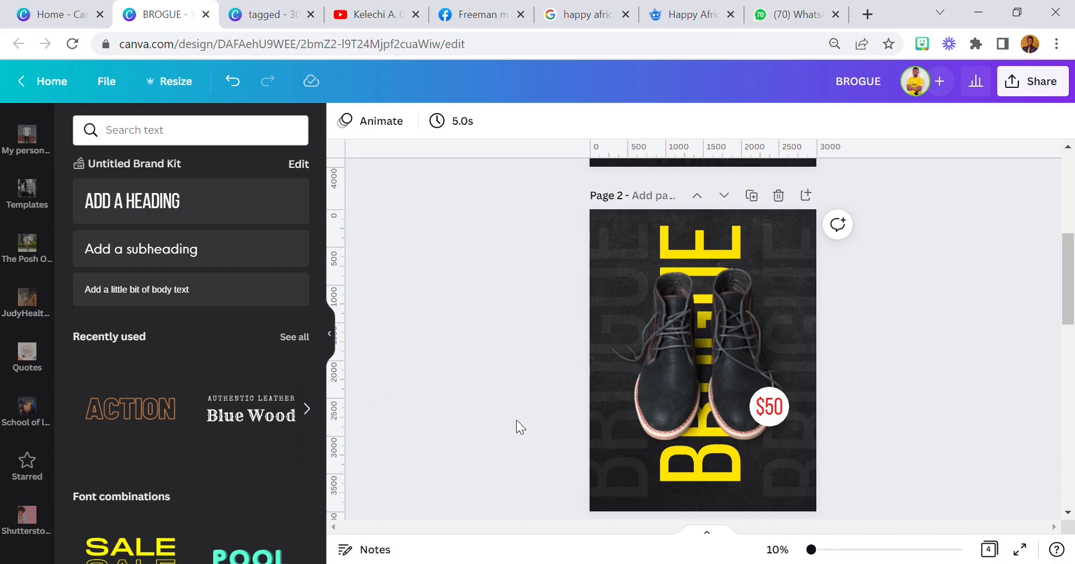
Set the font size of the $50 text to 220 and deselect it.
click(765, 419)
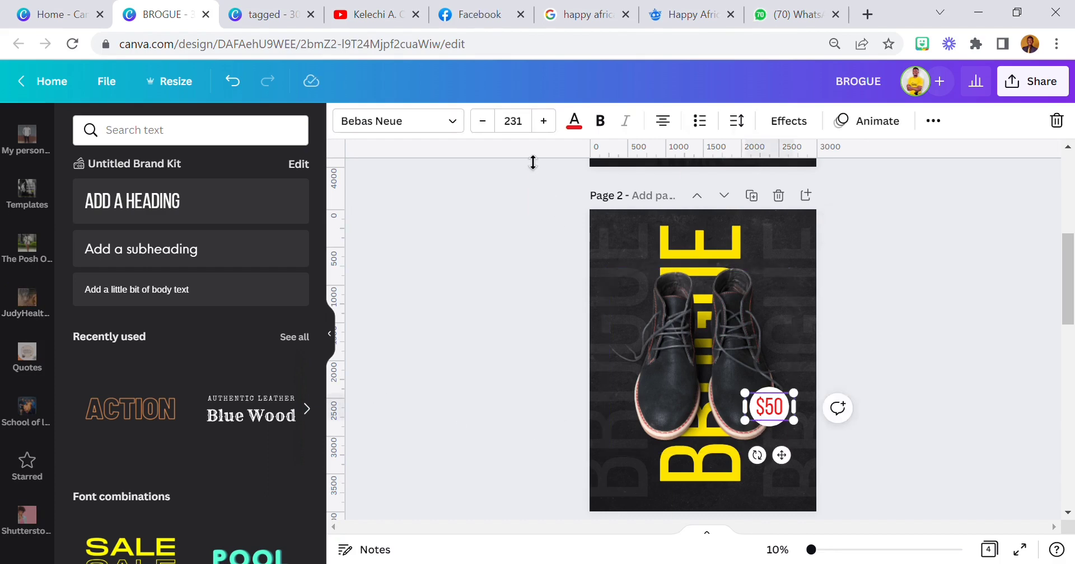
click(520, 136)
text(22)
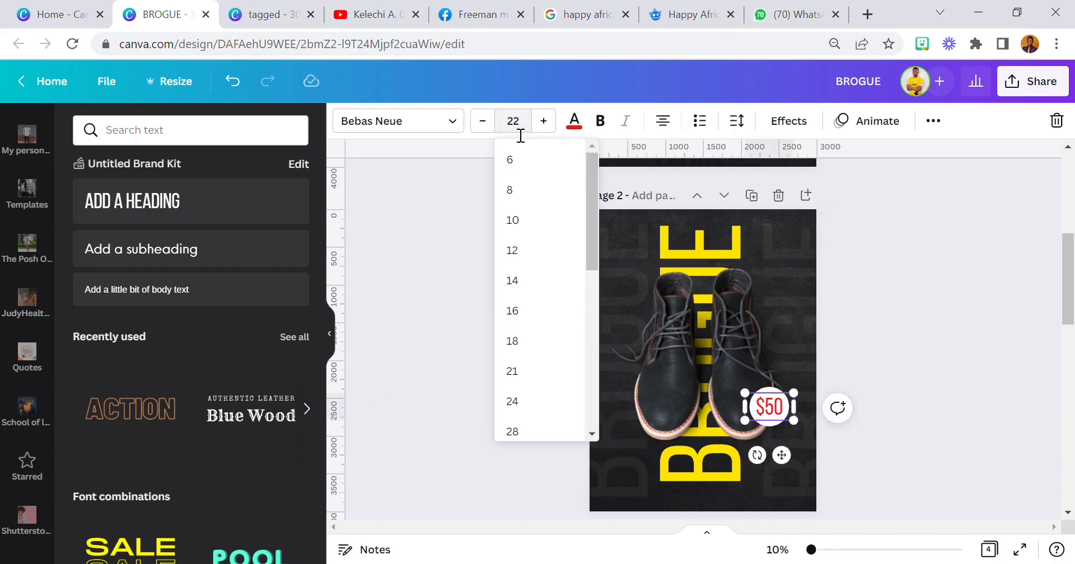
text(0)
key(Return)
click(442, 365)
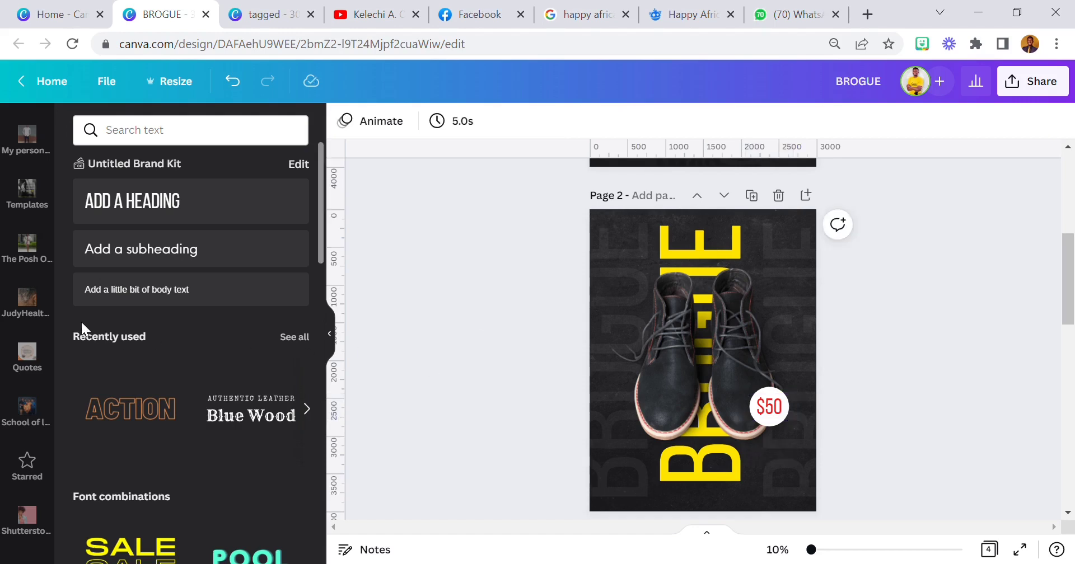
Add the black circle image from the Kelove folder to page 2.
scroll(17, 369, down, 3)
scroll(23, 386, up, 5)
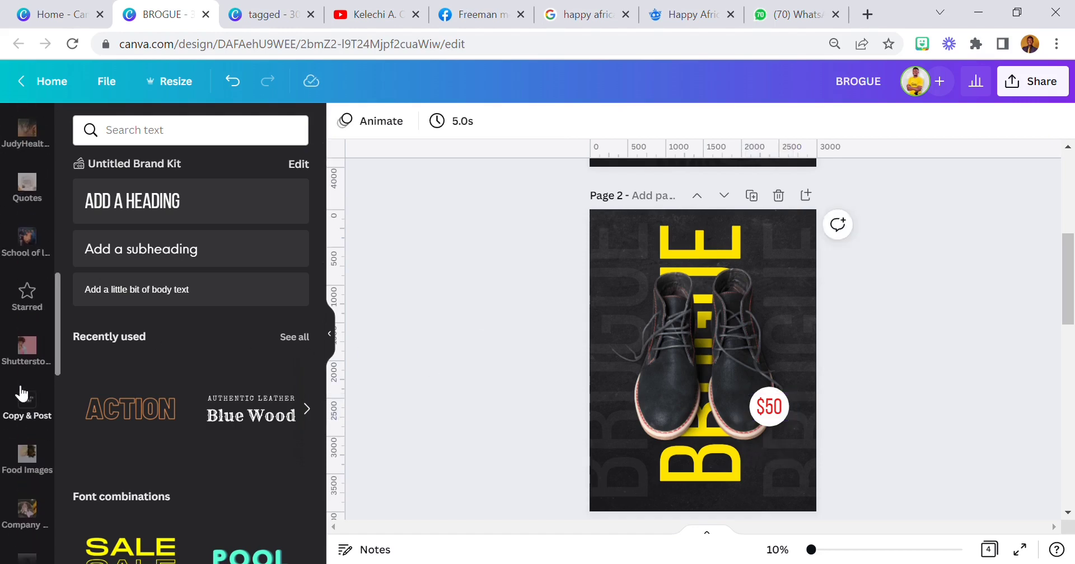
scroll(27, 392, up, 10)
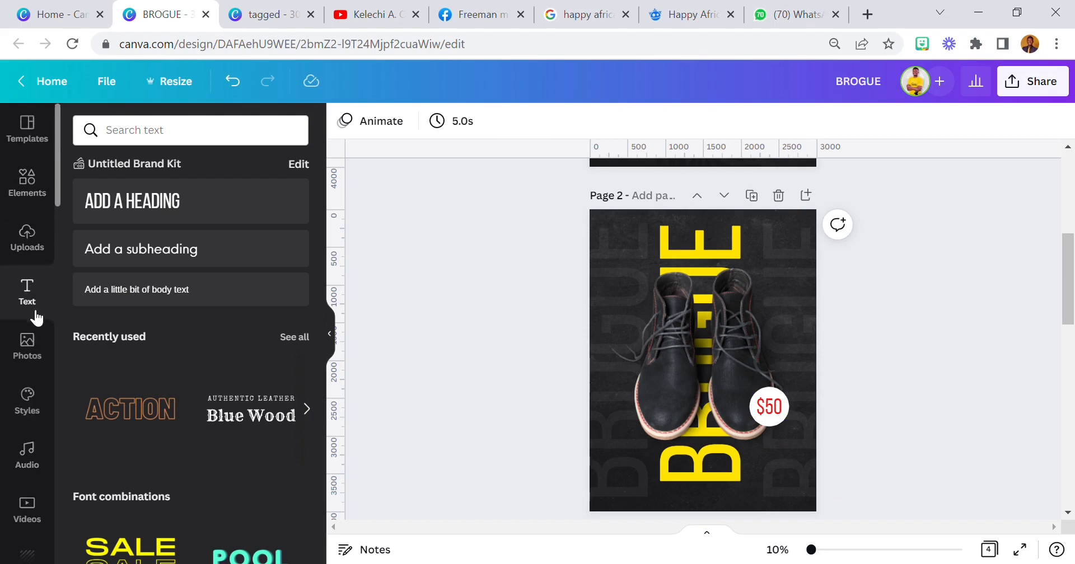
scroll(31, 313, down, 3)
scroll(35, 336, down, 8)
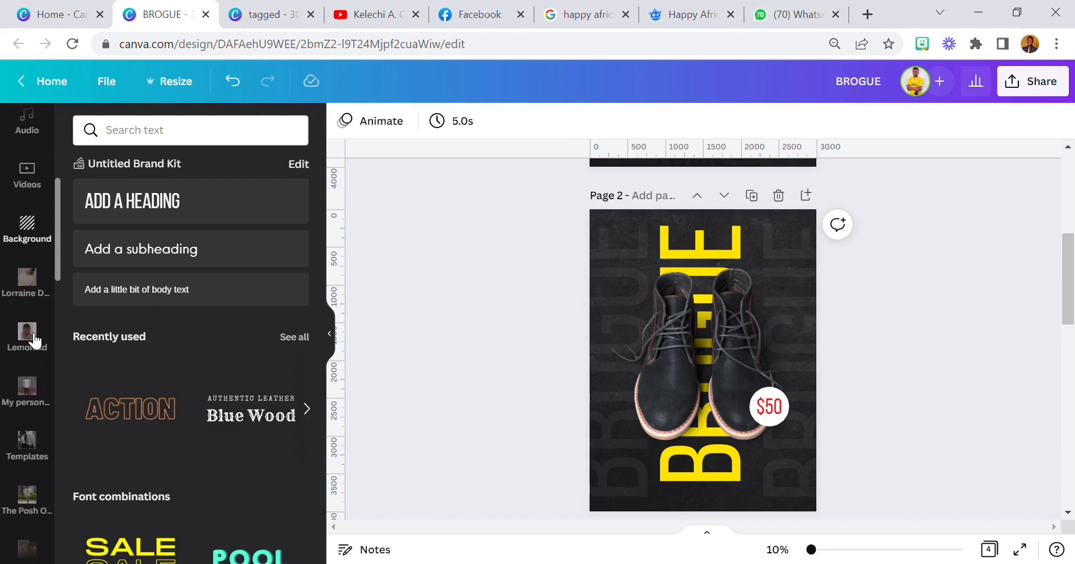
scroll(39, 351, up, 6)
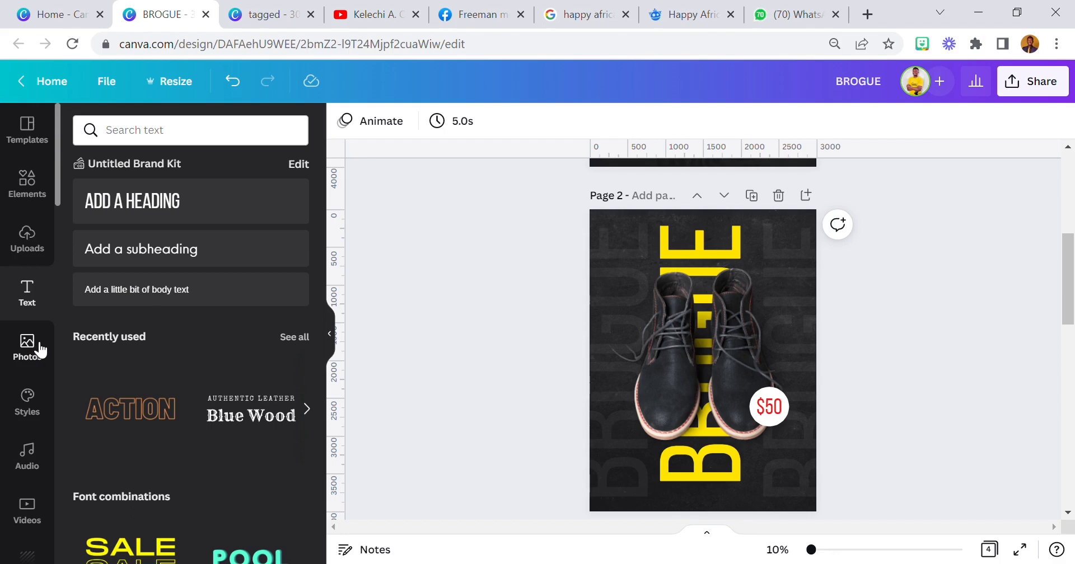
scroll(40, 350, down, 10)
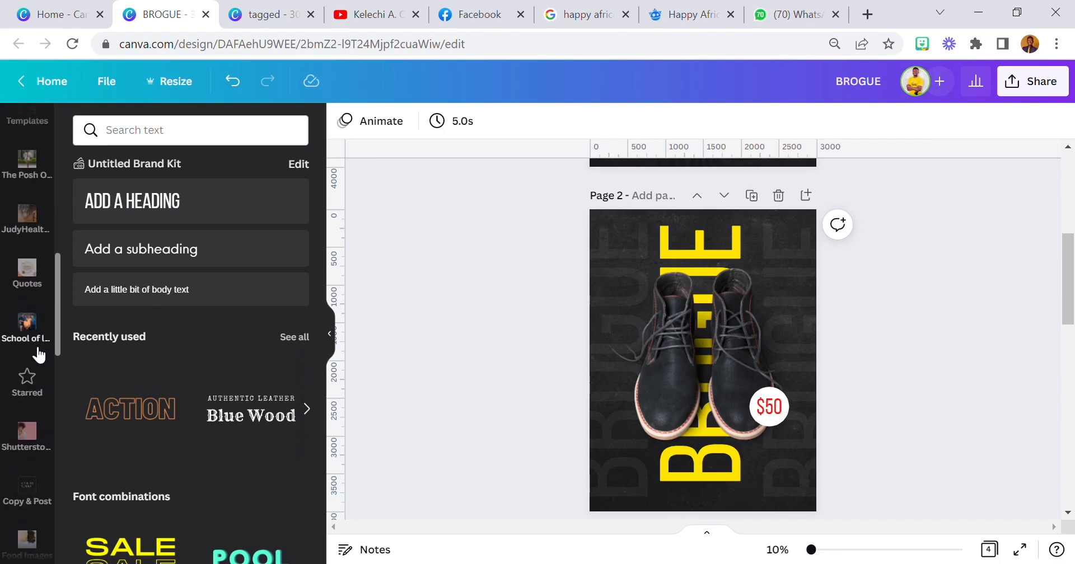
scroll(38, 353, down, 5)
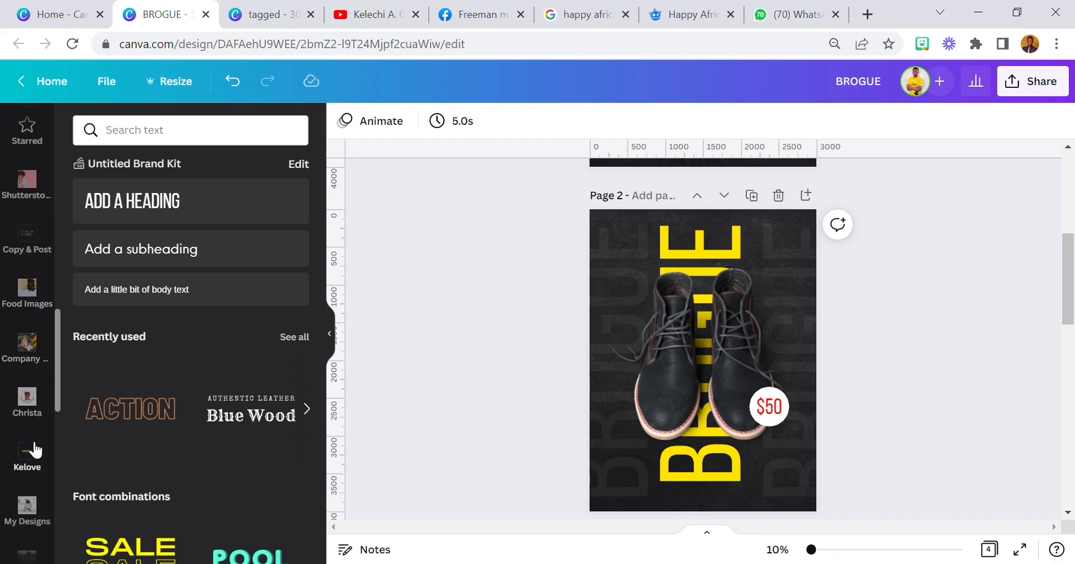
click(34, 449)
scroll(180, 295, down, 5)
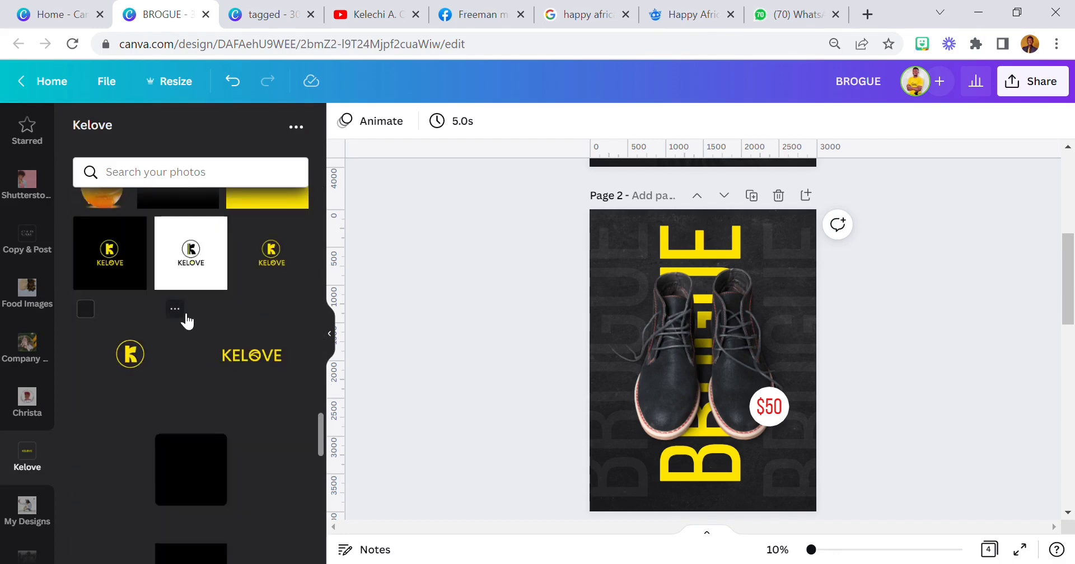
scroll(186, 322, down, 5)
click(193, 282)
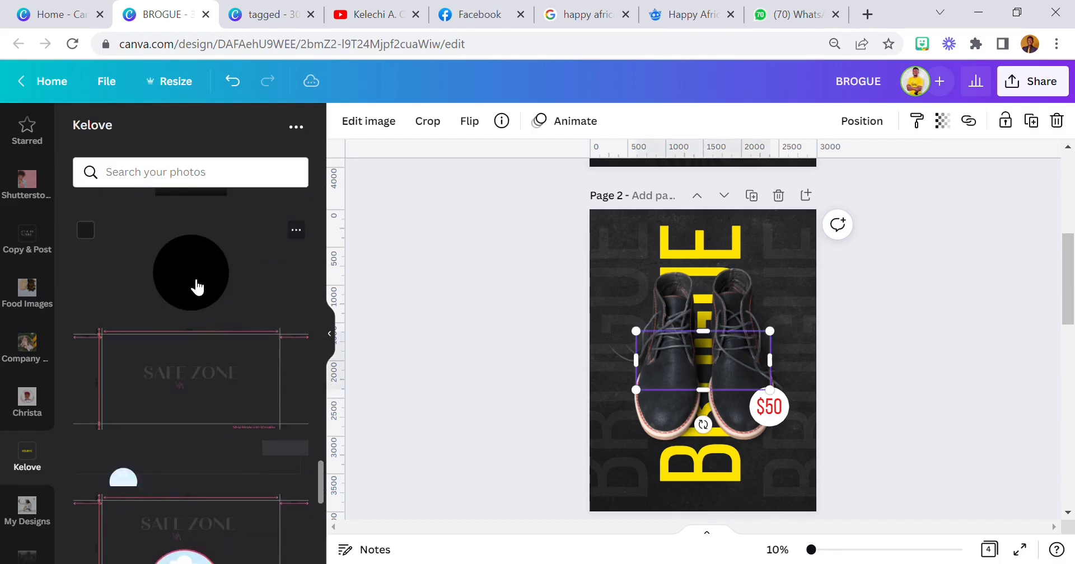
Crop the empty sides of the black circle image, shrink it and place it over the lower part of the $50 badge.
drag(636, 360, 654, 360)
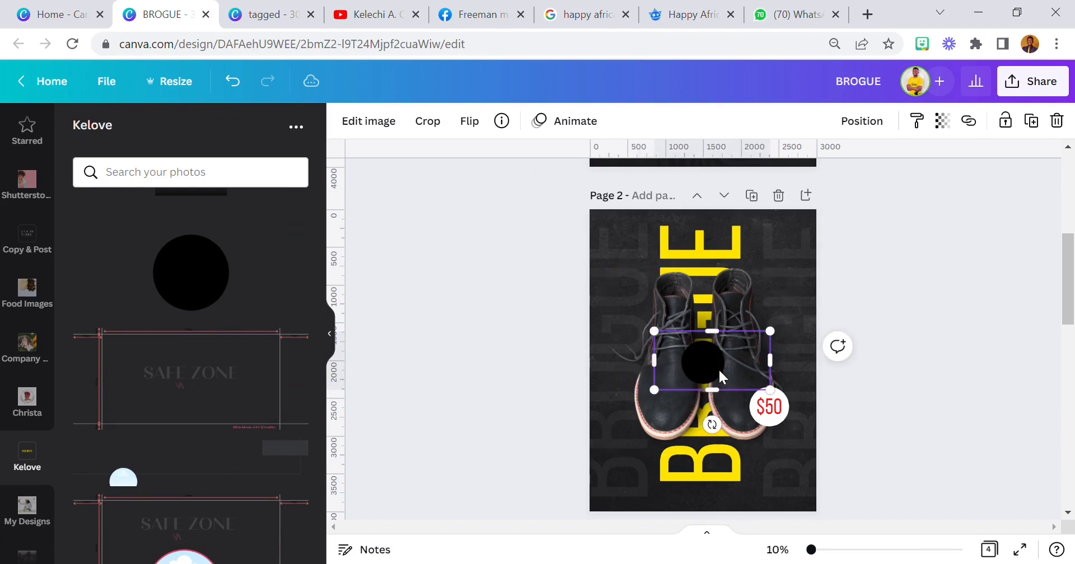
drag(780, 376, 754, 376)
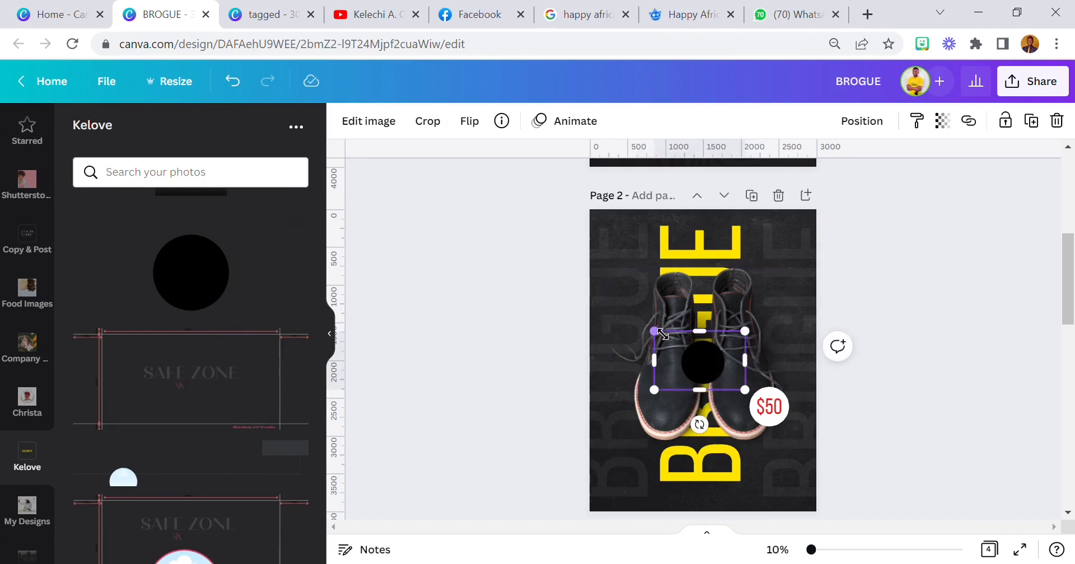
drag(662, 334, 809, 396)
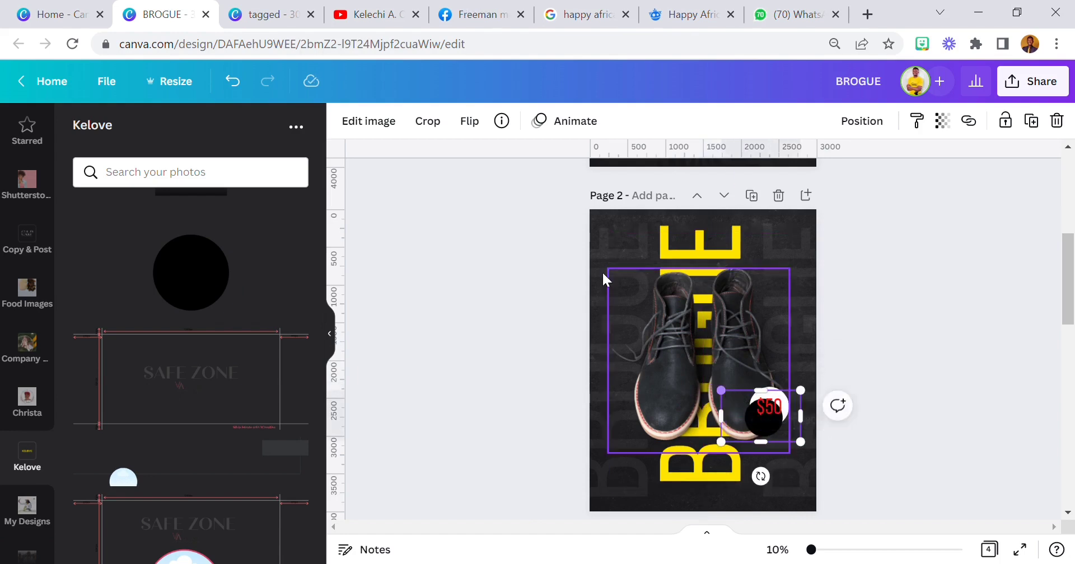
Send the black circle backward behind the $50 badge and set its blur to 54.
click(858, 125)
click(814, 168)
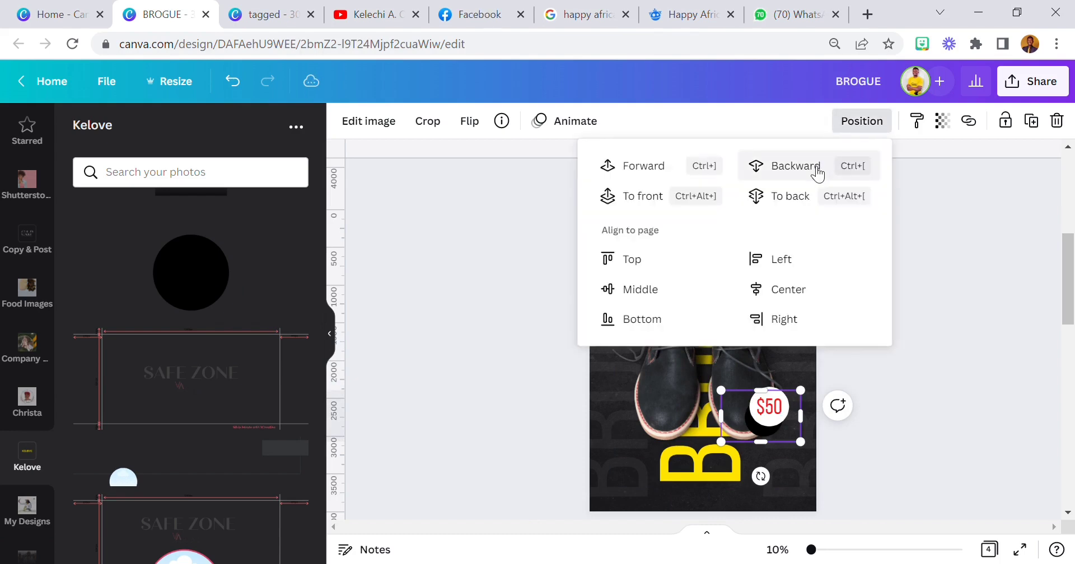
click(389, 123)
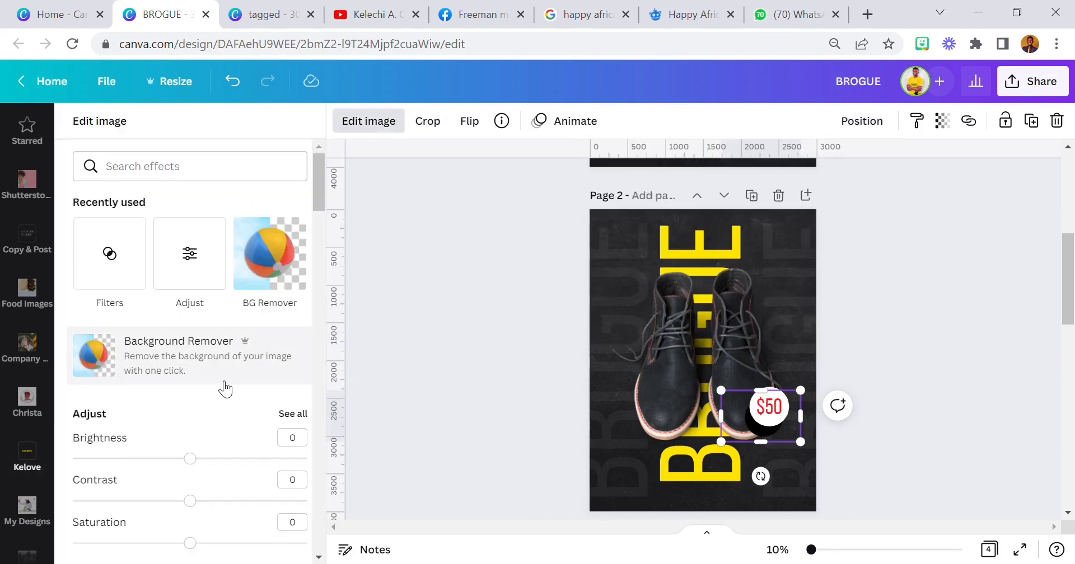
click(202, 284)
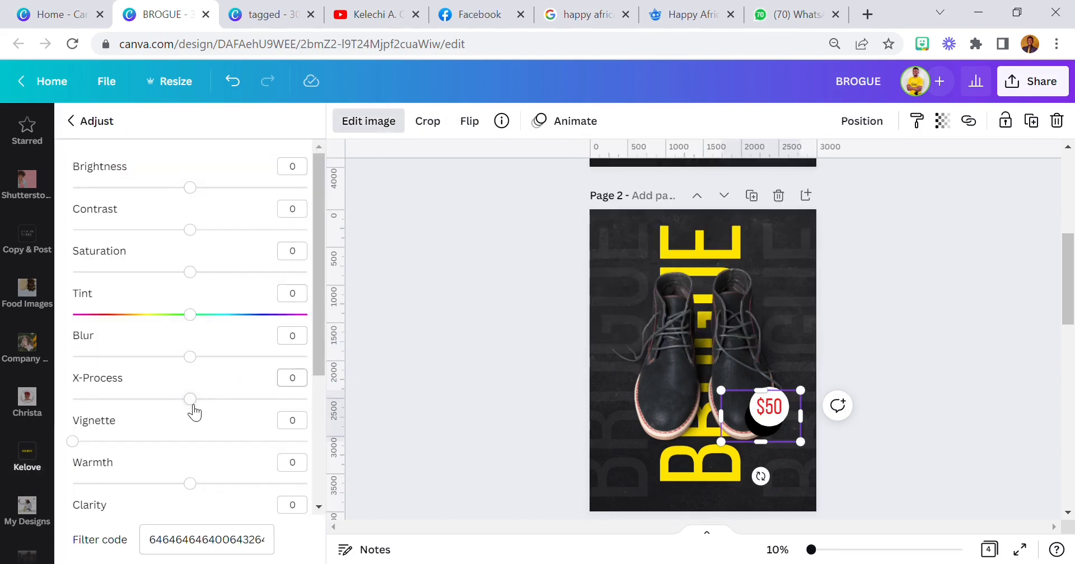
drag(213, 362, 259, 361)
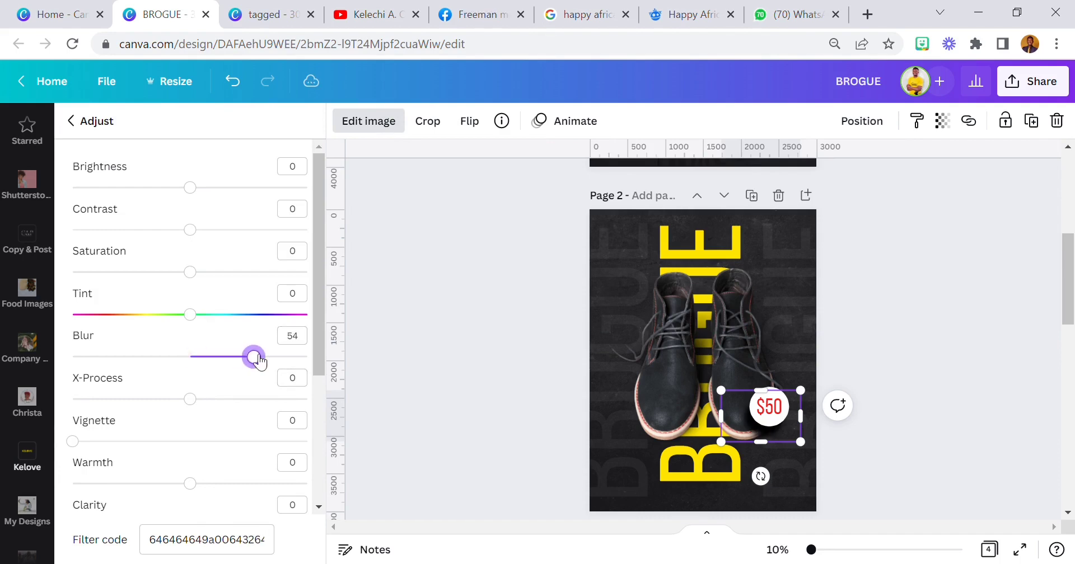
Set the blurred black circle's transparency to 62, nudge it slightly behind the badge and deselect it.
click(942, 121)
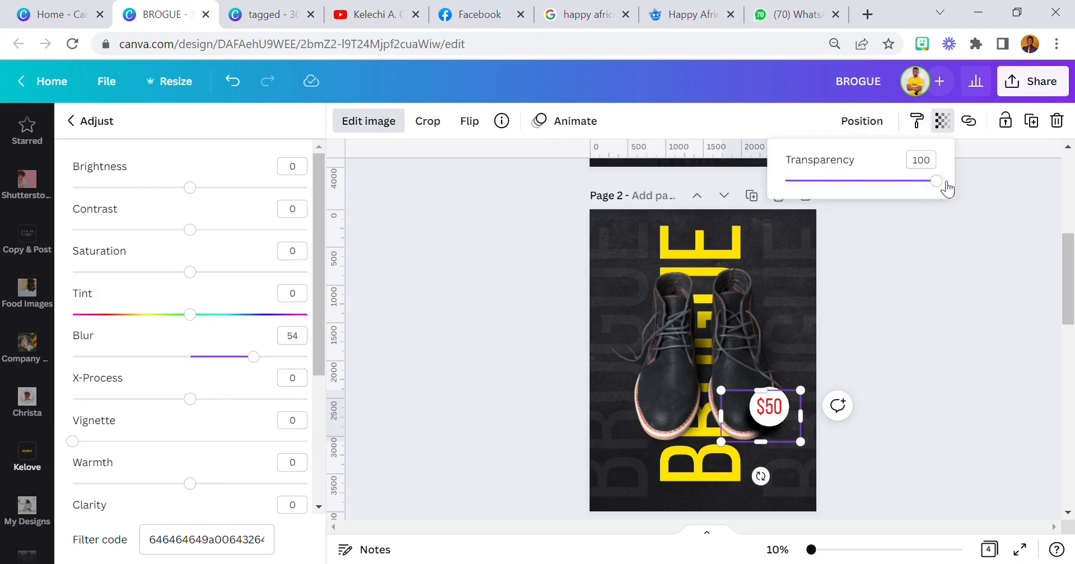
drag(946, 189, 885, 205)
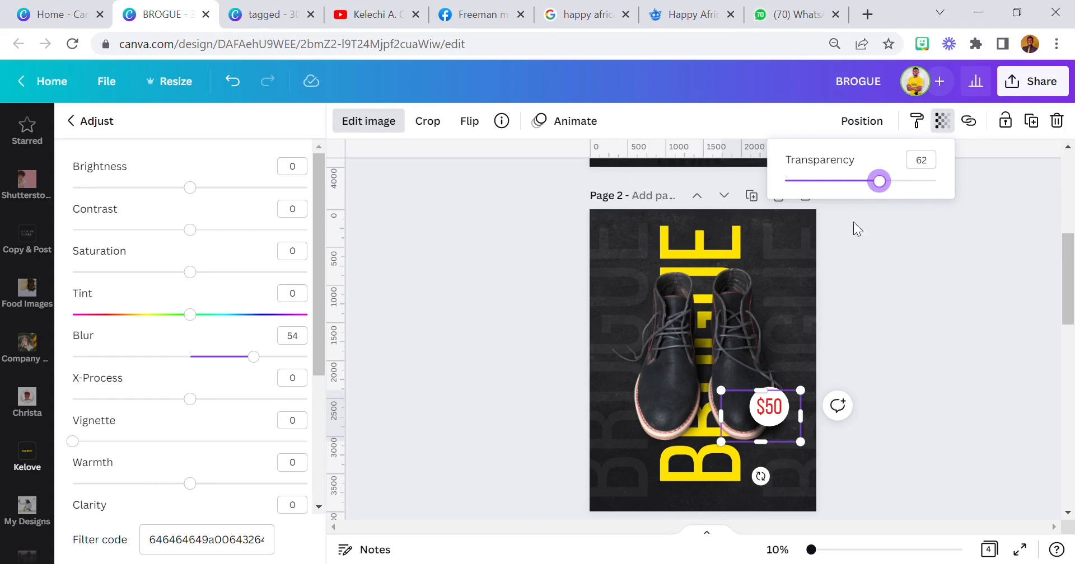
drag(732, 405, 734, 406)
click(909, 324)
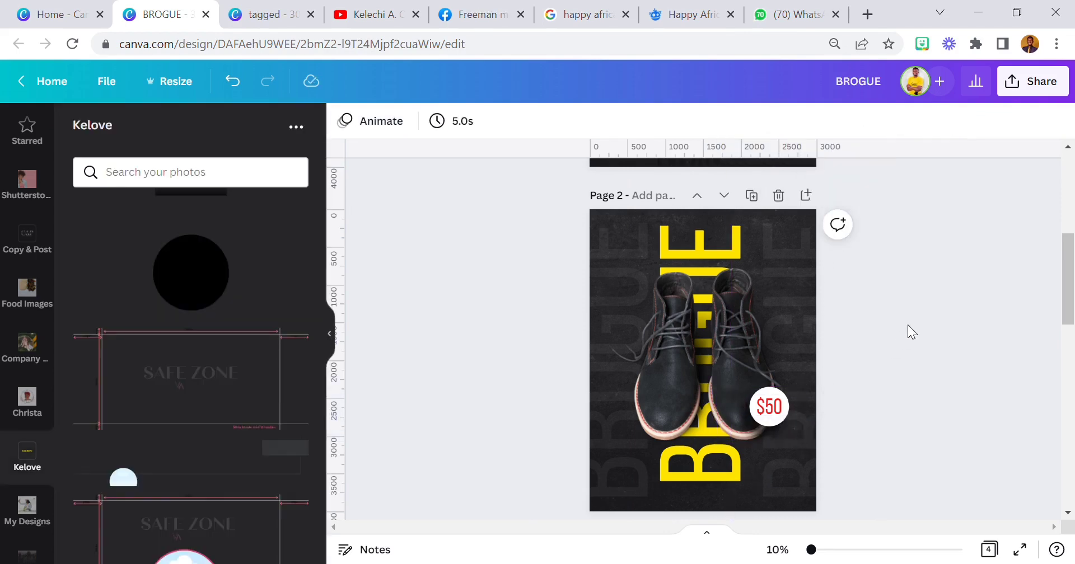
Compare the price badge with the one on page 1 and make page 2's $50 text bold.
click(774, 423)
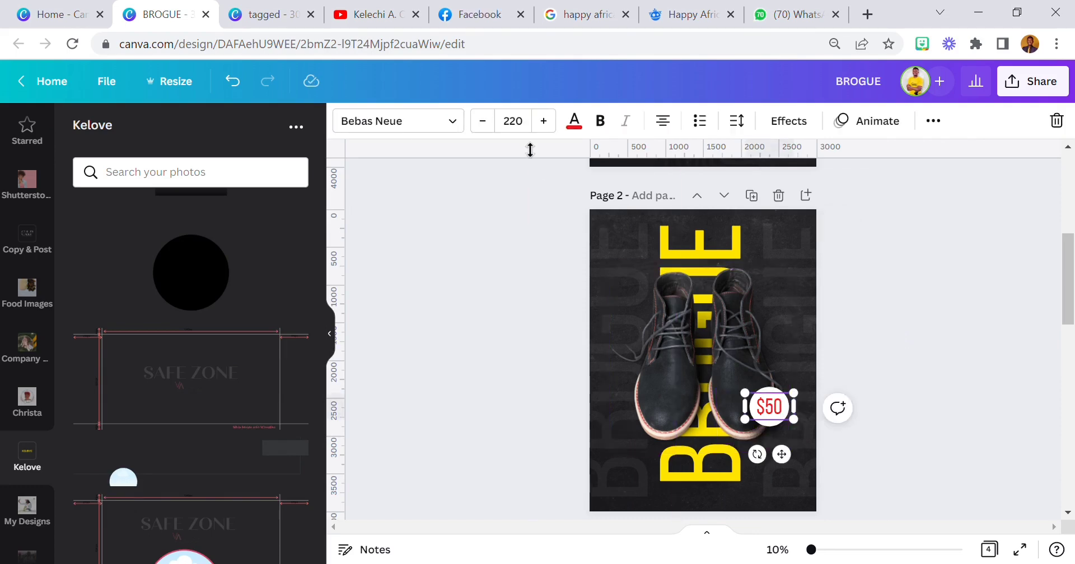
click(508, 274)
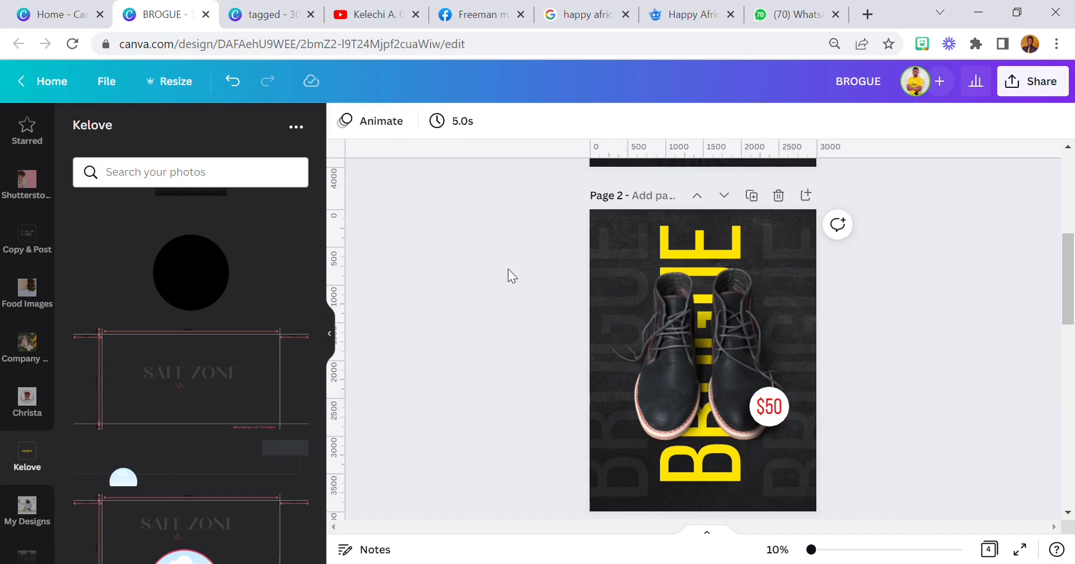
scroll(656, 378, up, 2)
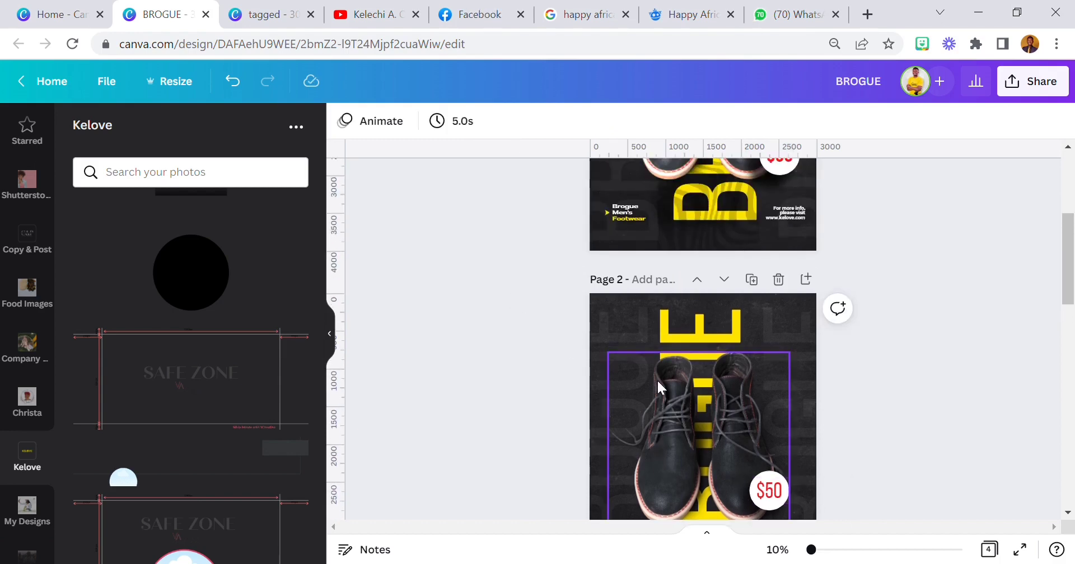
scroll(657, 380, down, 2)
click(769, 407)
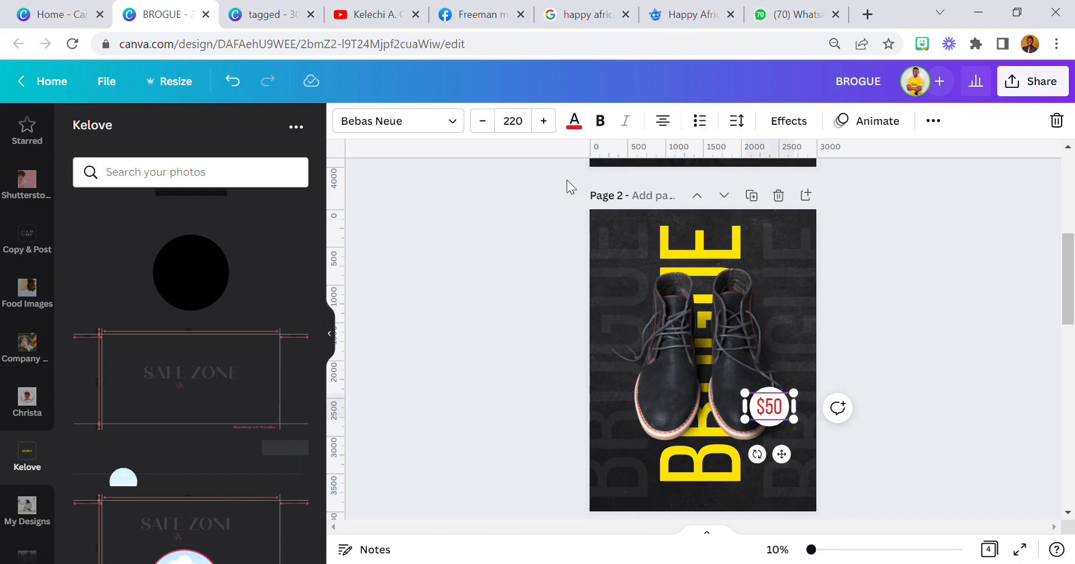
click(600, 121)
click(497, 306)
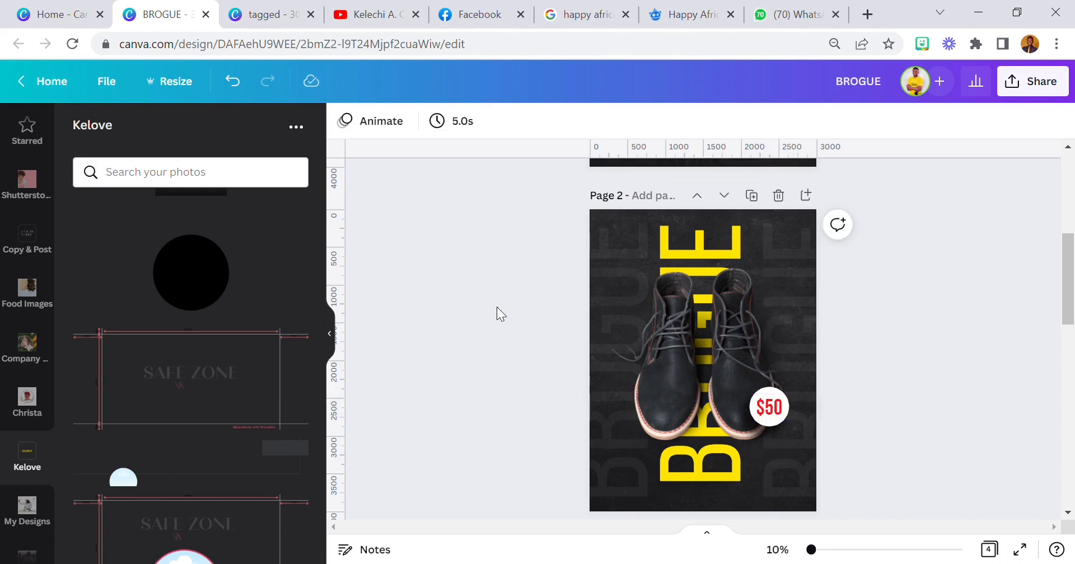
click(771, 414)
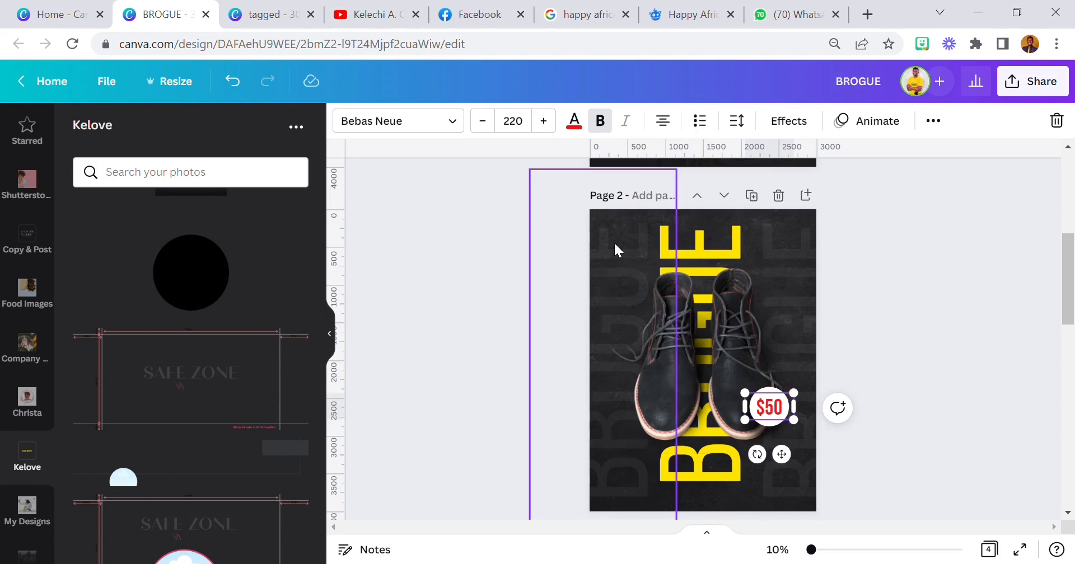
Copy the "Brogue Men's Footwear" text from page 1, paste it near page 2's lower-left corner and deselect it.
click(501, 277)
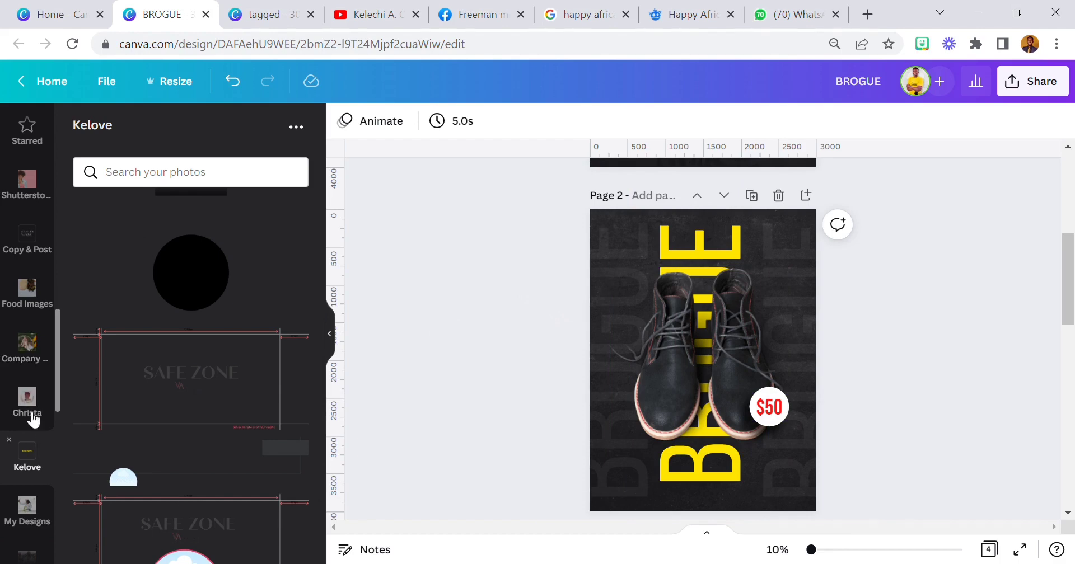
scroll(485, 328, up, 2)
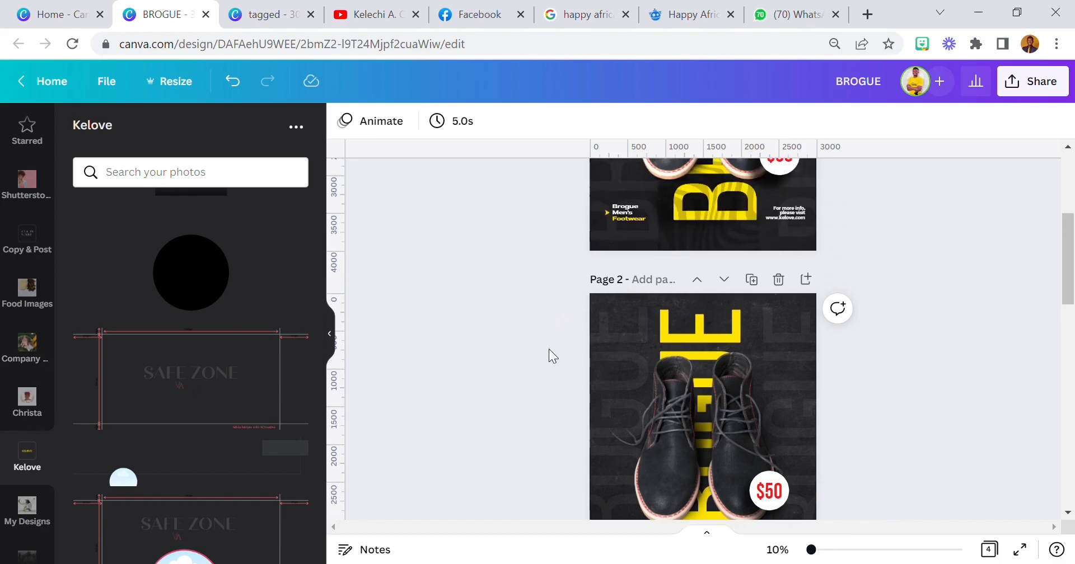
right_click(627, 214)
click(682, 239)
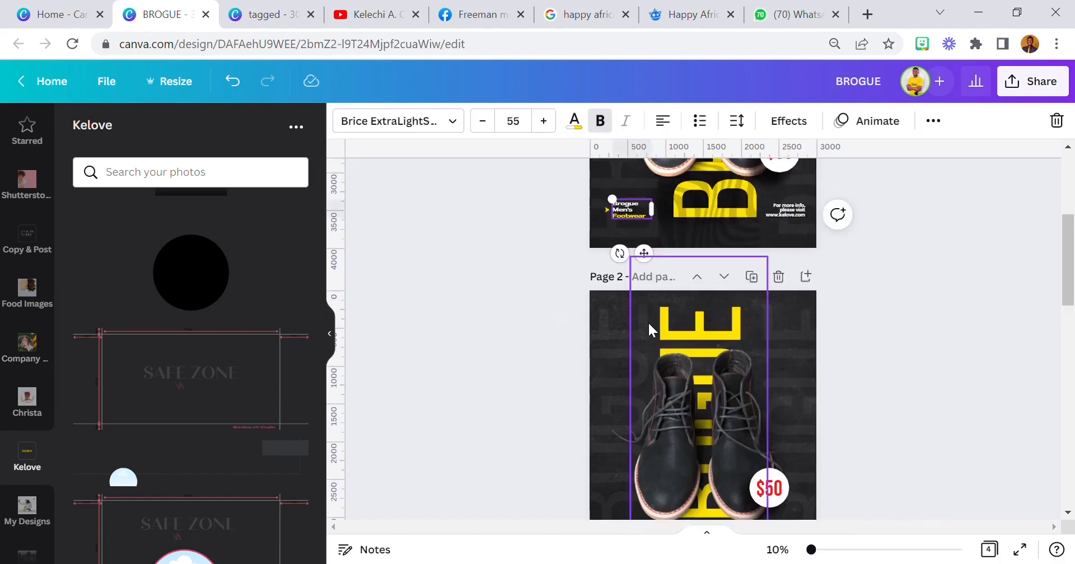
scroll(644, 324, down, 3)
right_click(603, 332)
click(675, 246)
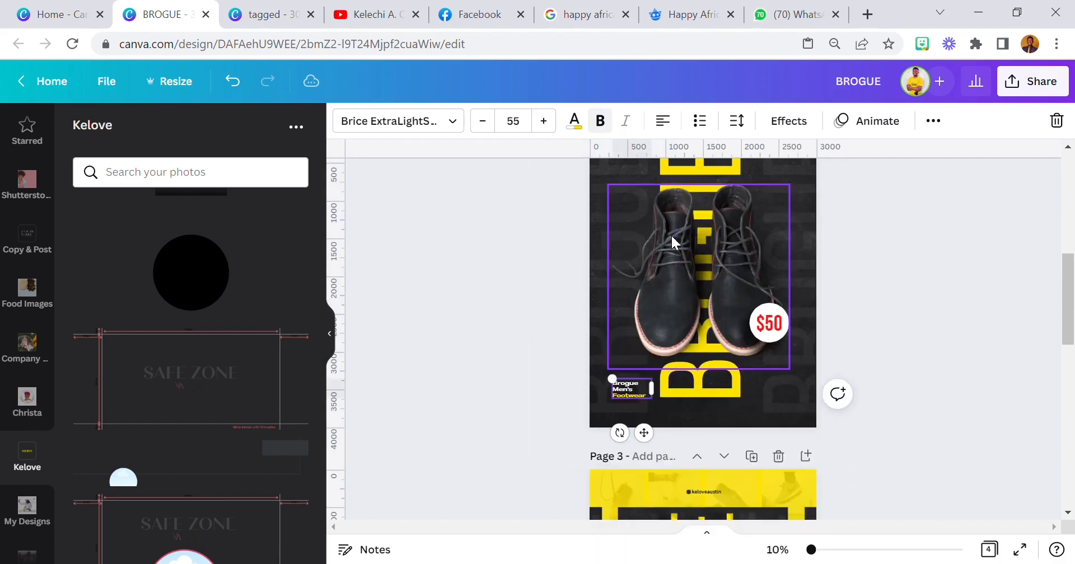
click(523, 390)
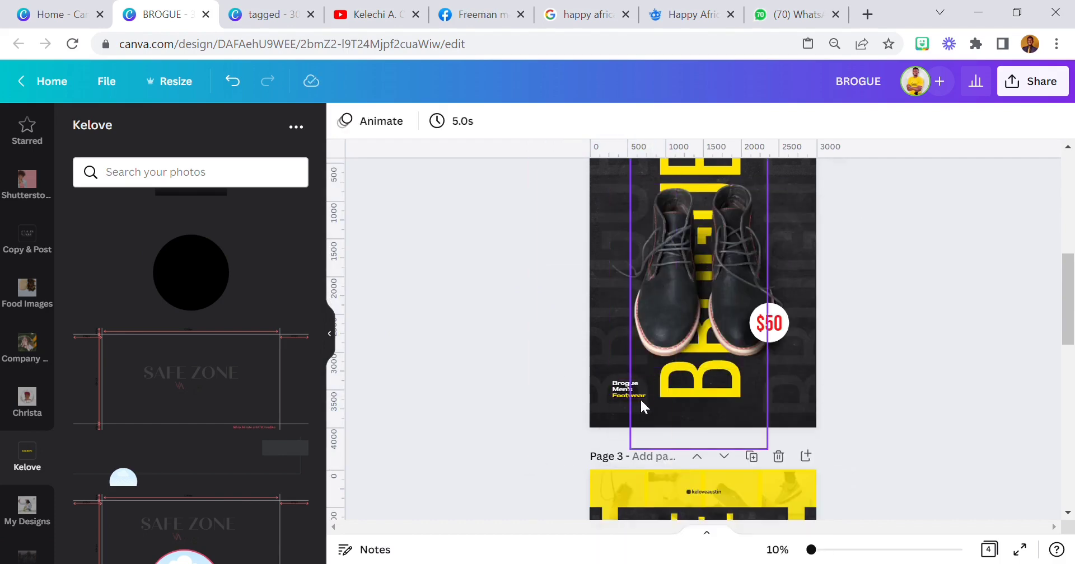
scroll(700, 336, up, 3)
right_click(781, 210)
click(823, 233)
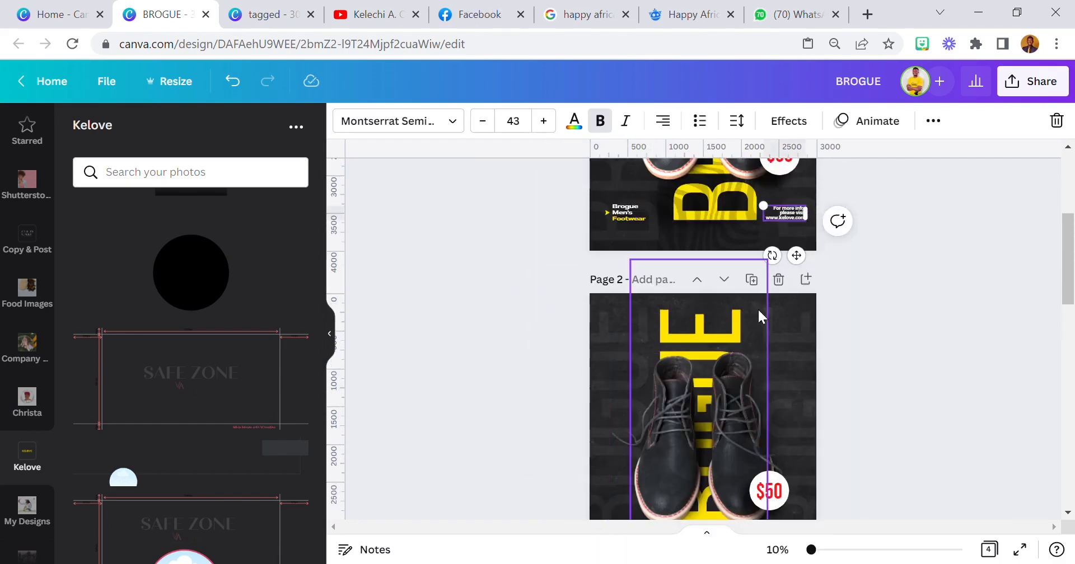
scroll(761, 336, down, 3)
right_click(784, 390)
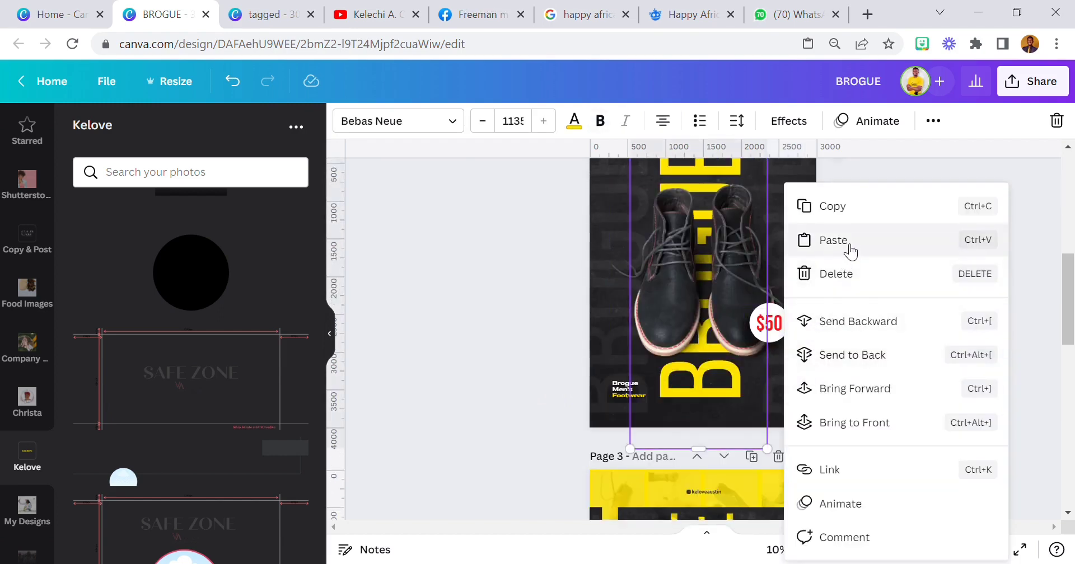
click(820, 242)
click(534, 354)
scroll(535, 355, up, 3)
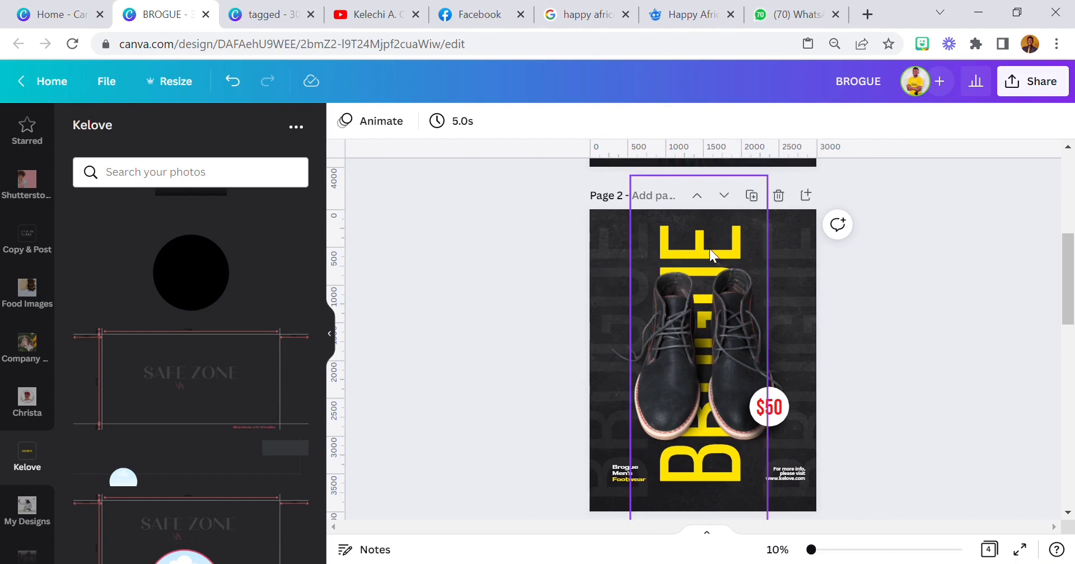
Search the elements for "70'S GROOVY BACKGROUND" and limit the results to graphics.
scroll(17, 294, up, 8)
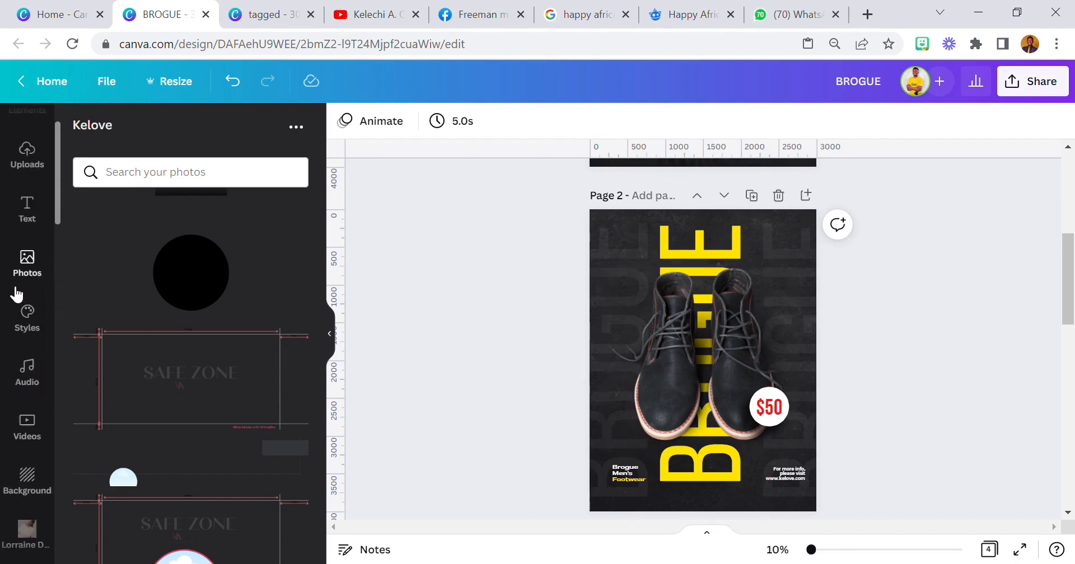
scroll(19, 221, up, 2)
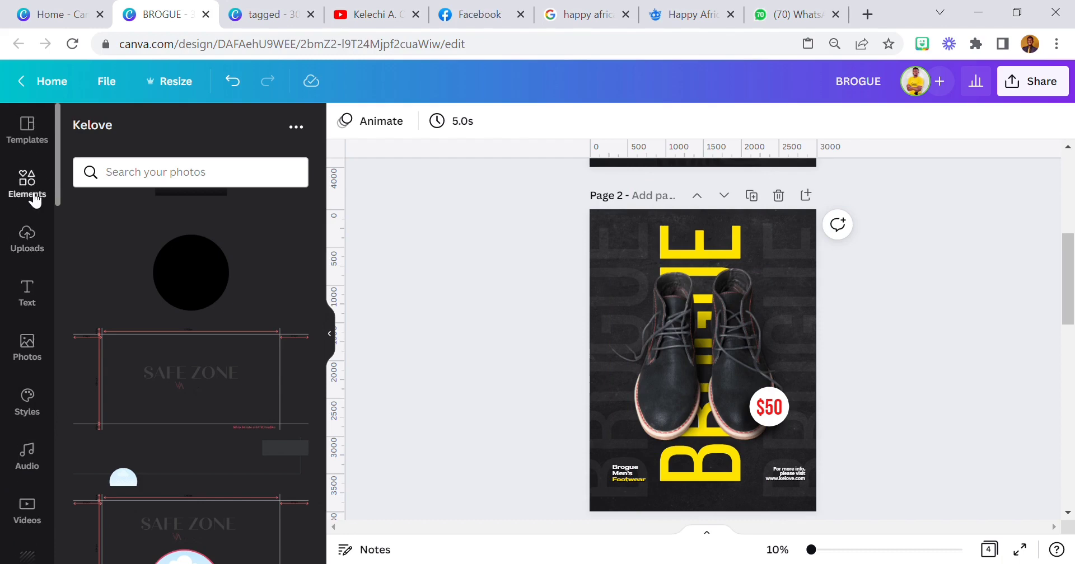
click(34, 199)
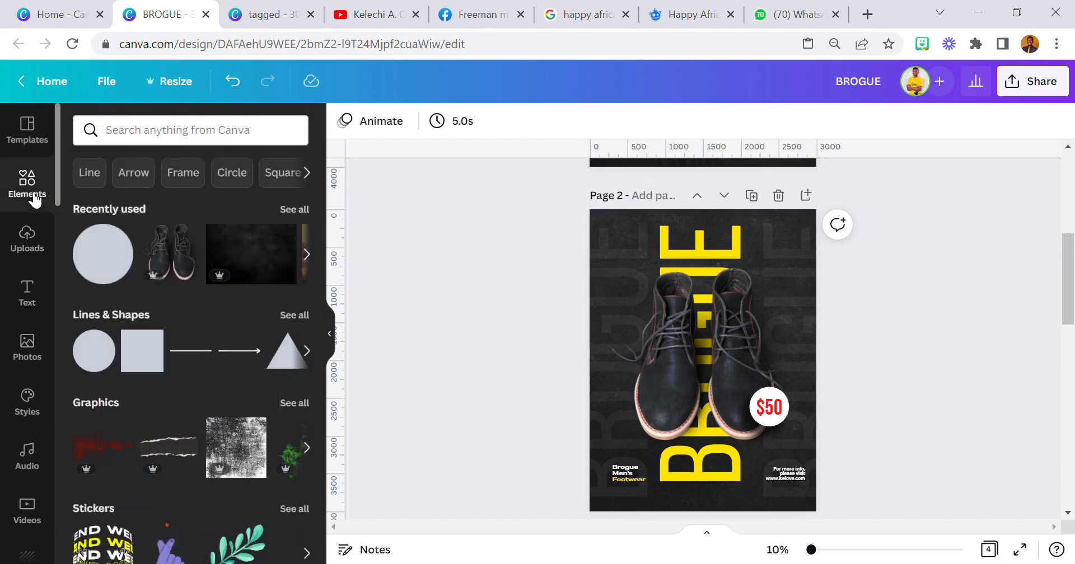
click(172, 143)
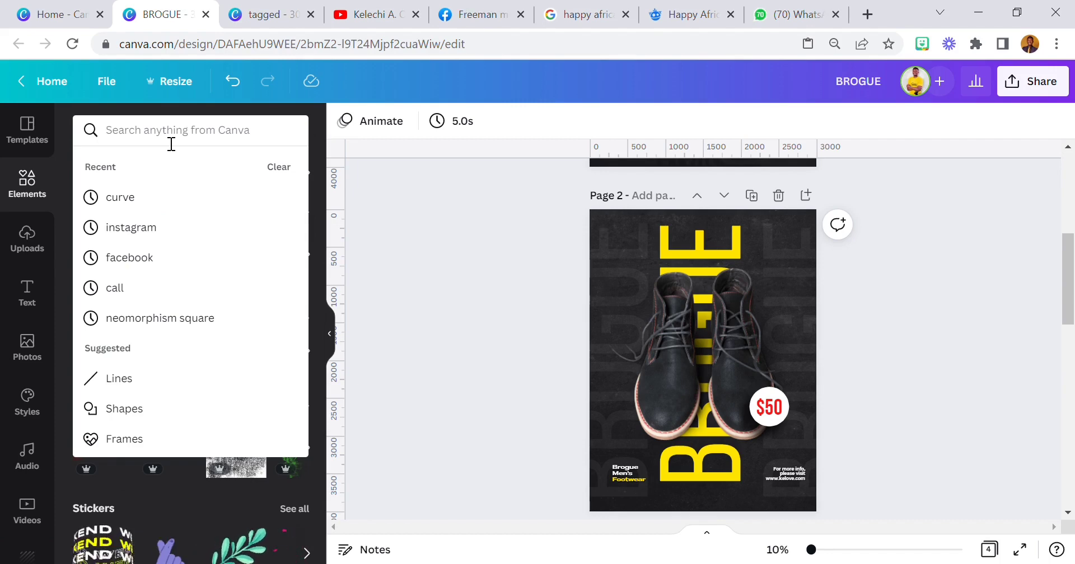
text(70'S)
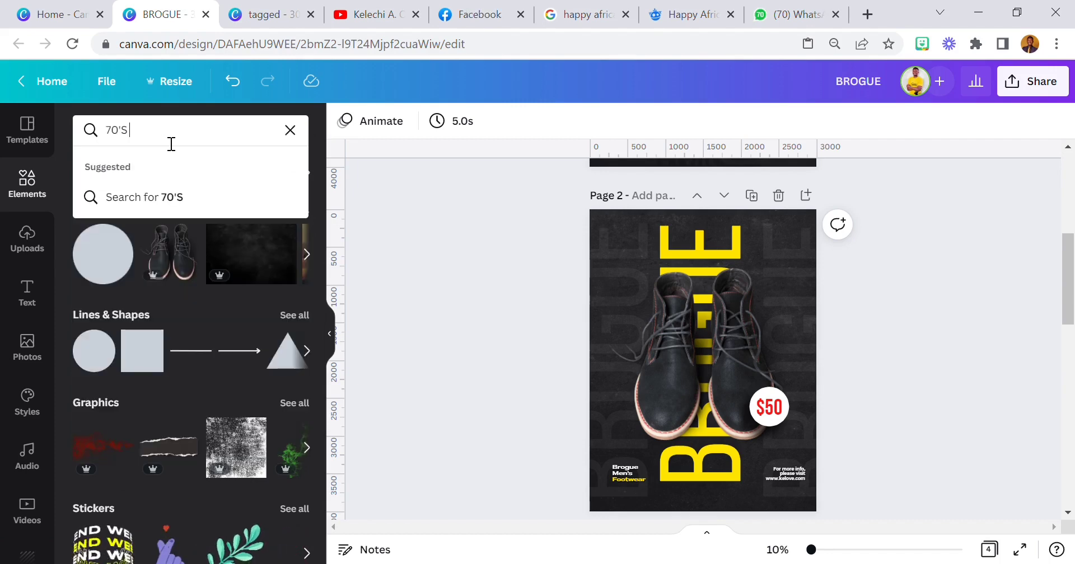
text( GRA)
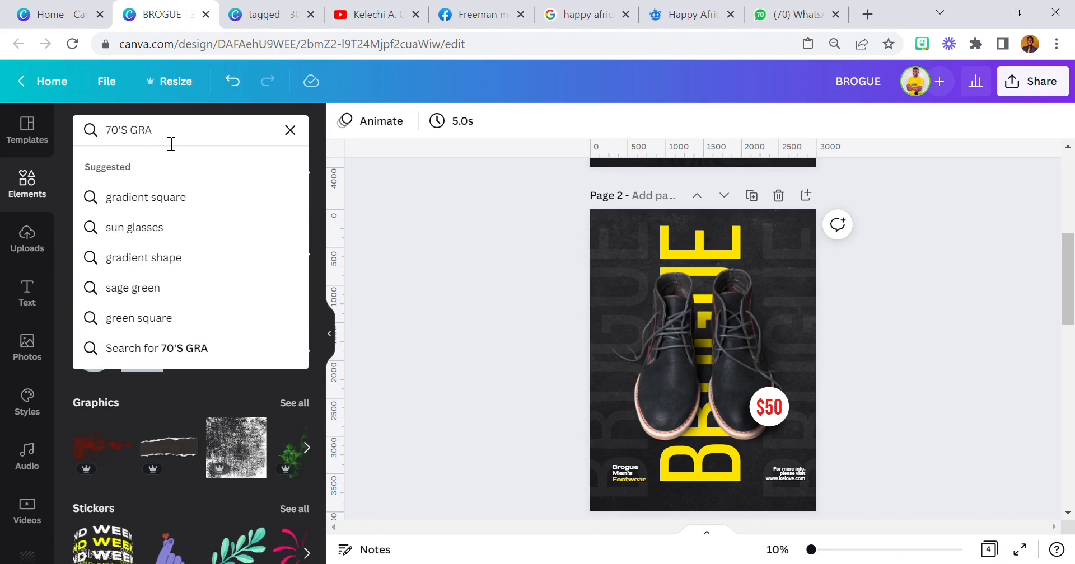
key(BackSpace)
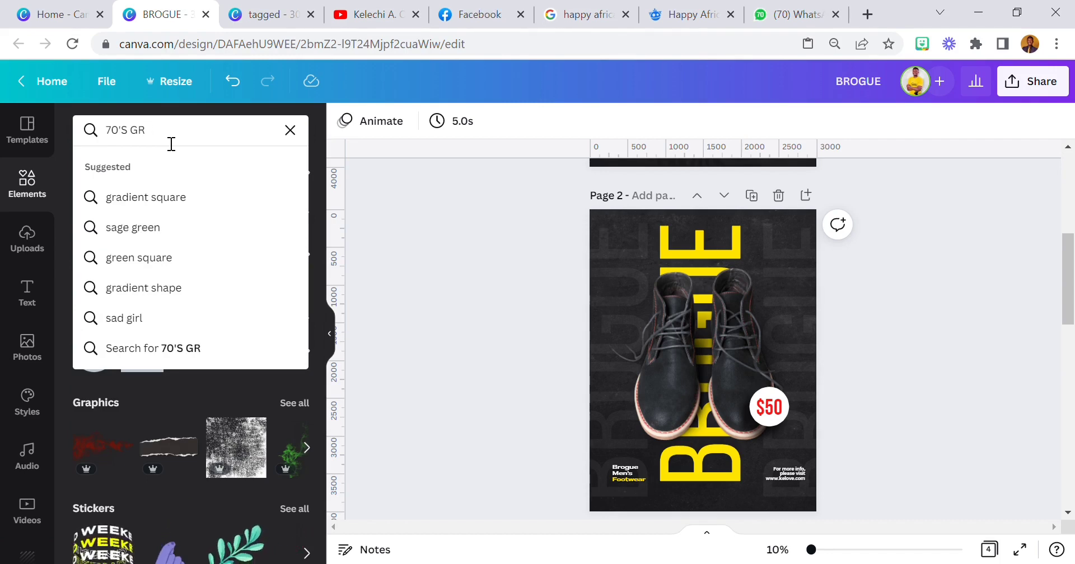
text(OOVU)
key(BackSpace)
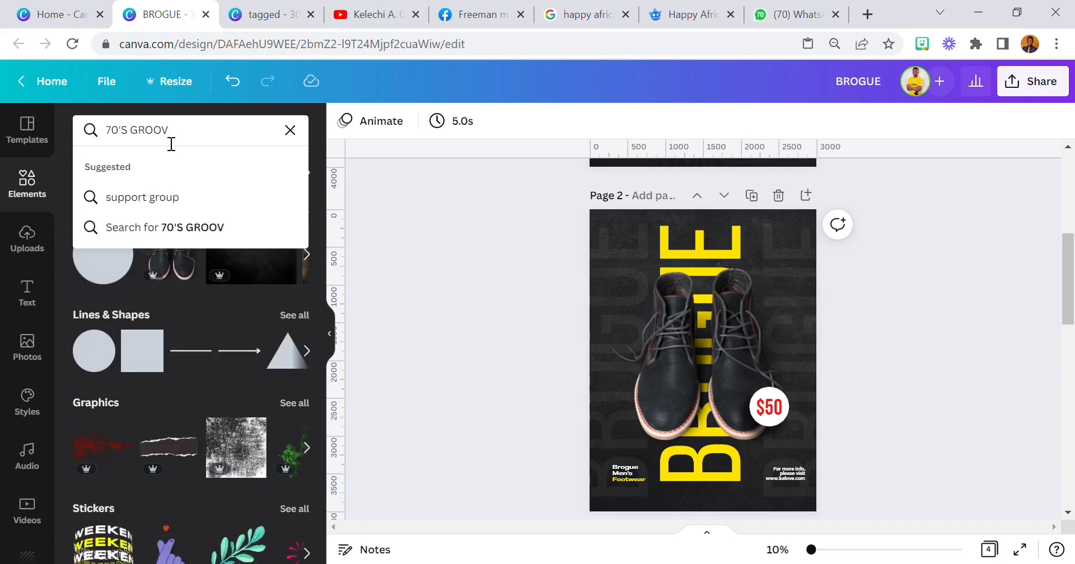
text(Y BACK)
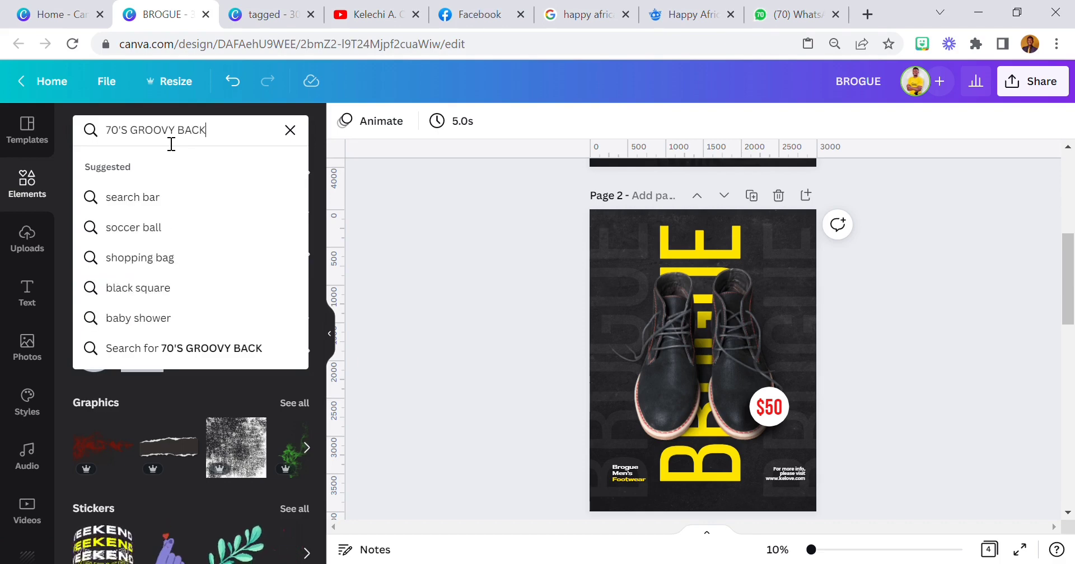
text(GROUND)
key(Return)
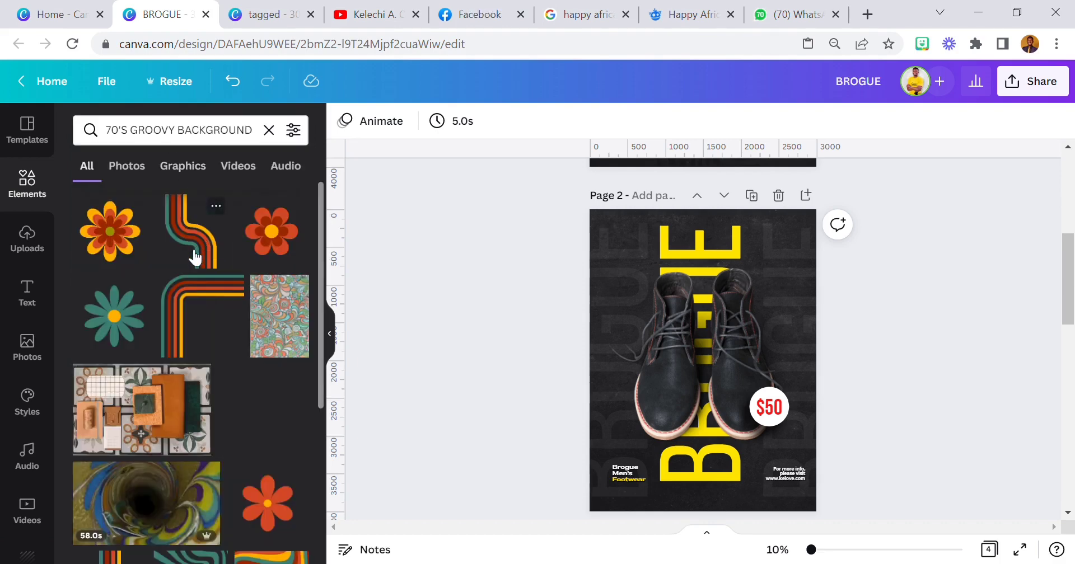
click(183, 166)
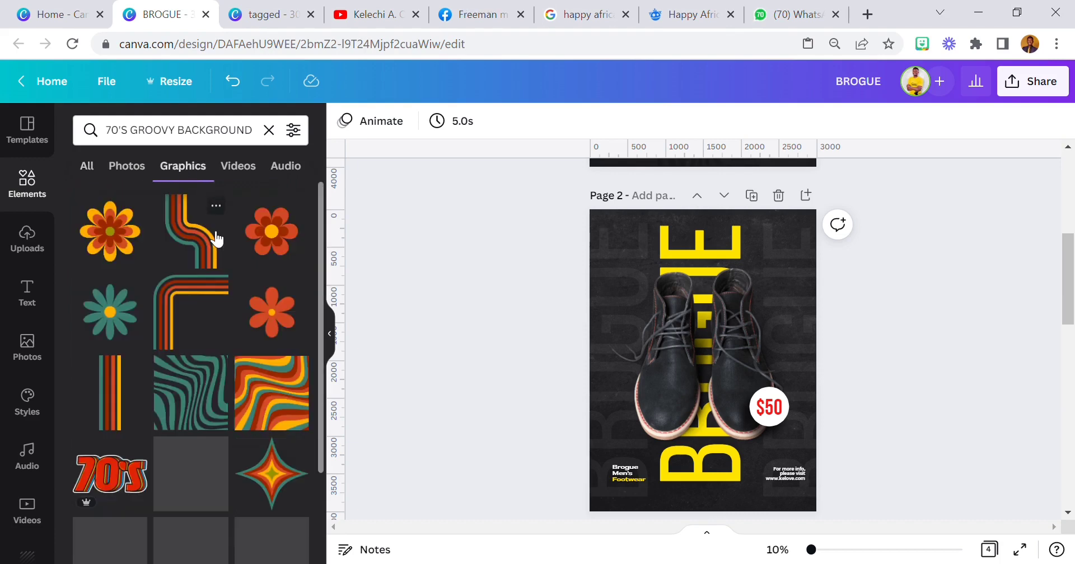
Add the green wavy-stripe graphic, place it over the upper part of page 2's BROGUE heading and recolor it black.
click(197, 398)
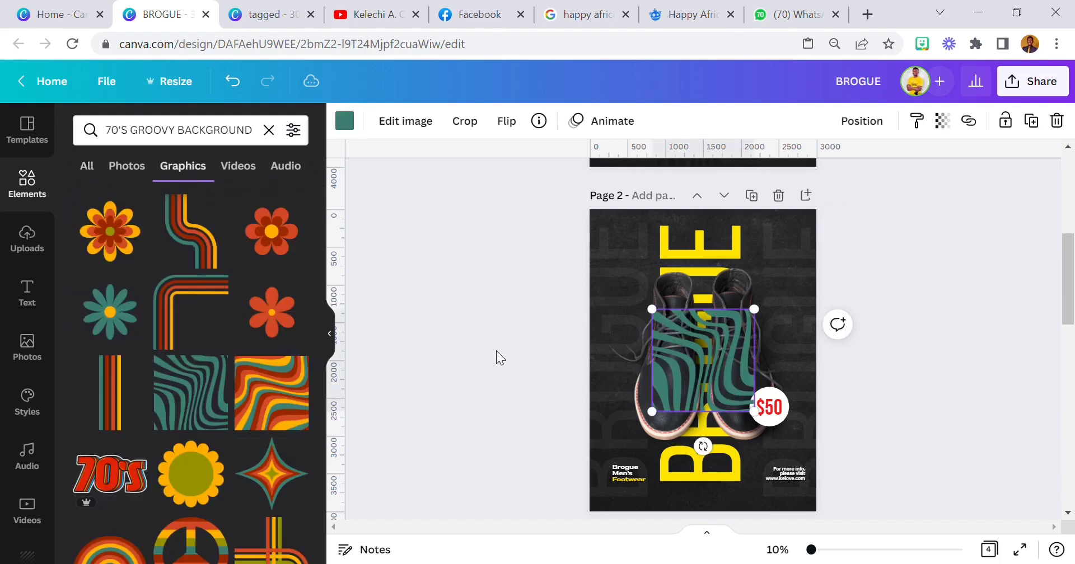
drag(679, 348, 689, 271)
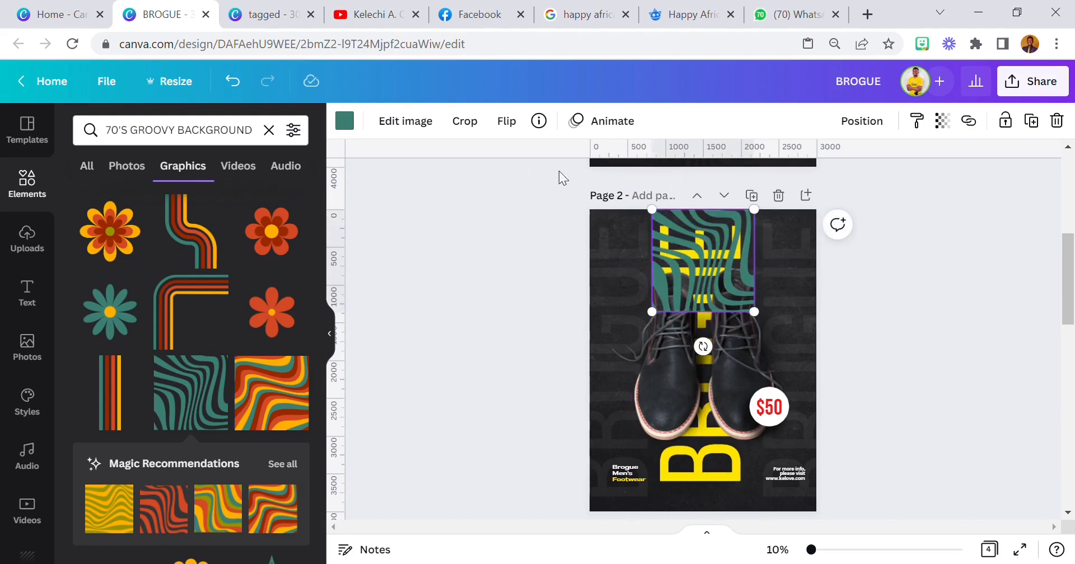
click(344, 121)
click(138, 210)
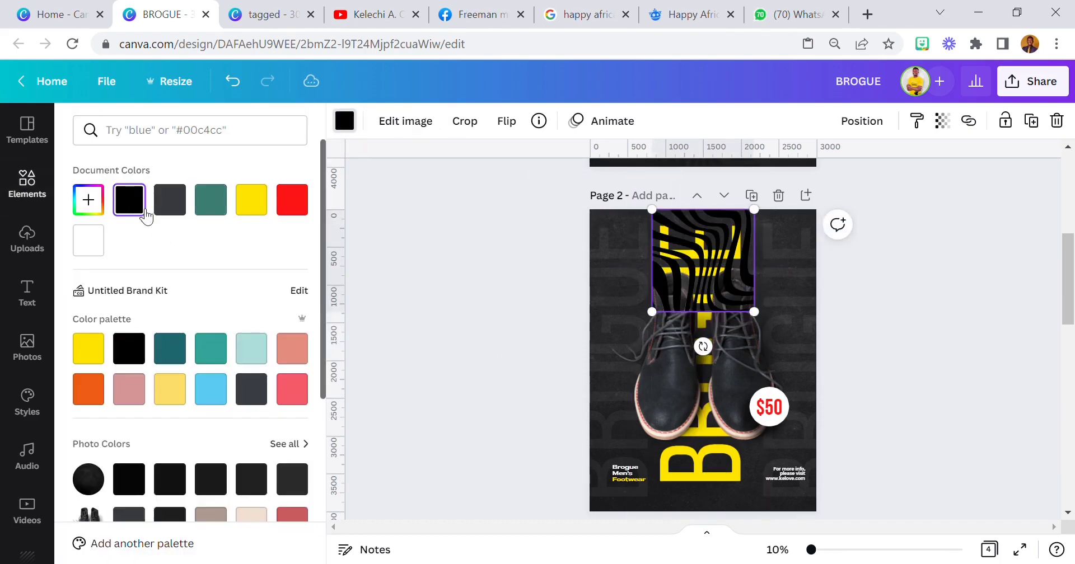
Arrange the black wavy pattern so that it lies behind the boots but in front of the yellow heading.
click(859, 121)
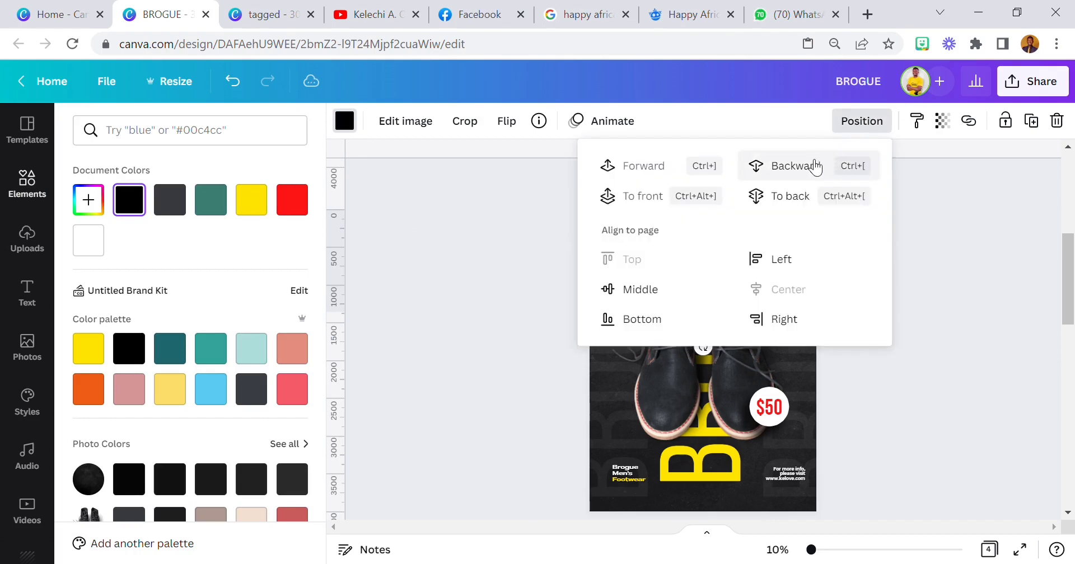
click(810, 170)
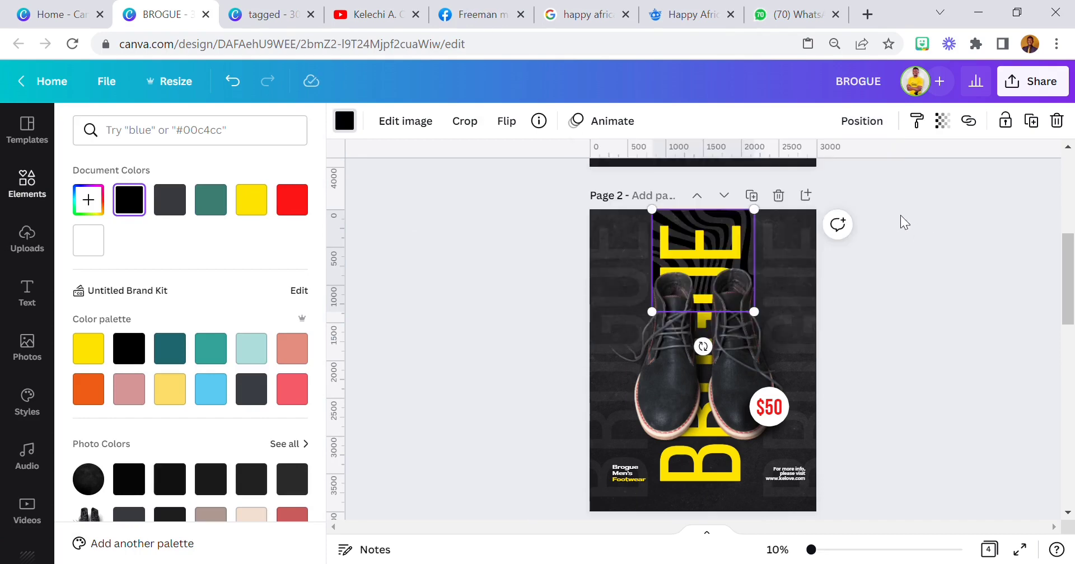
click(862, 123)
click(562, 227)
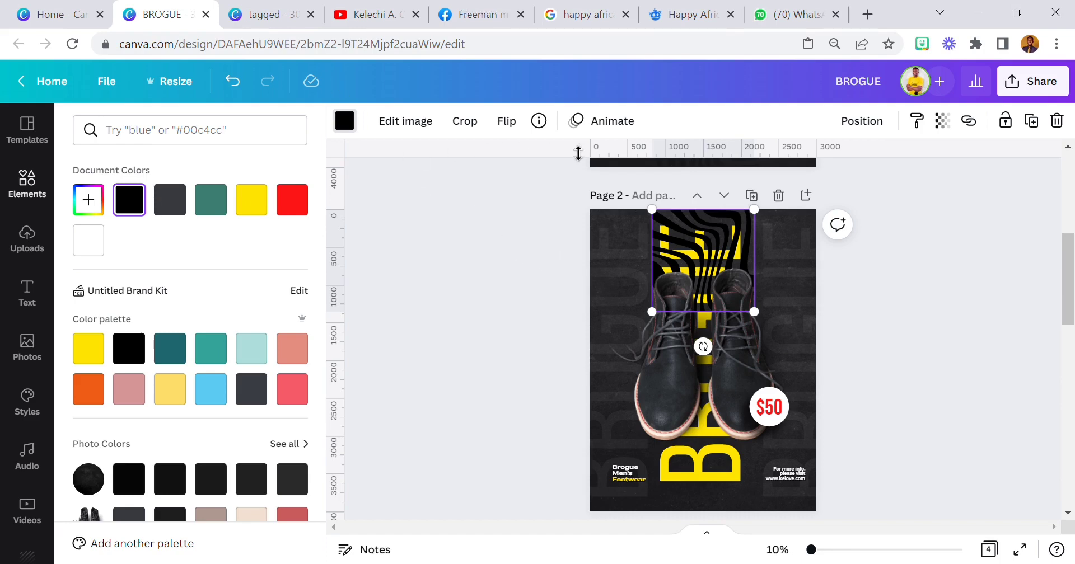
Set the black wavy pattern's transparency to 20.
click(943, 124)
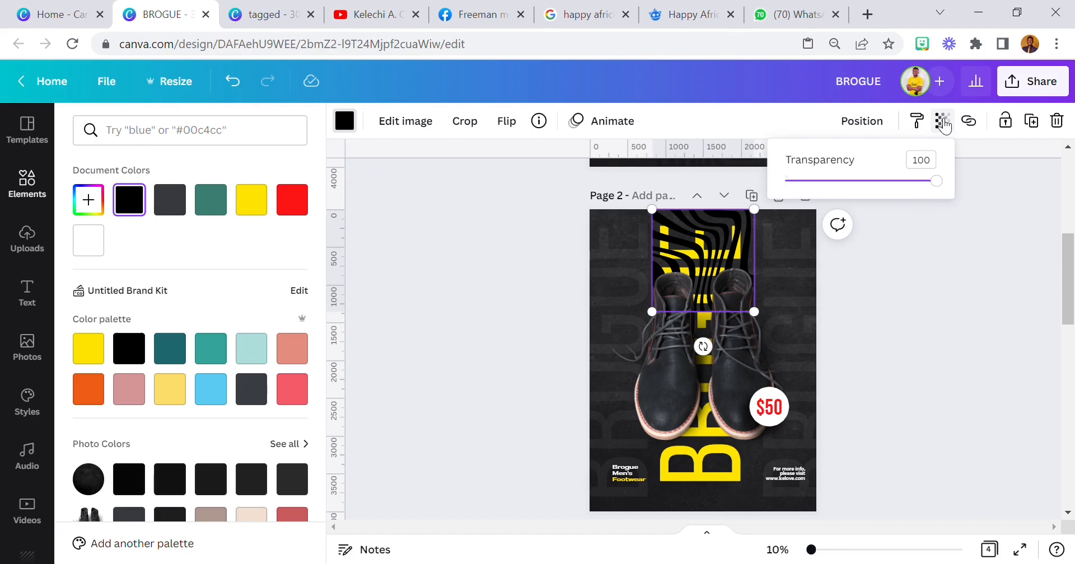
double_click(932, 160)
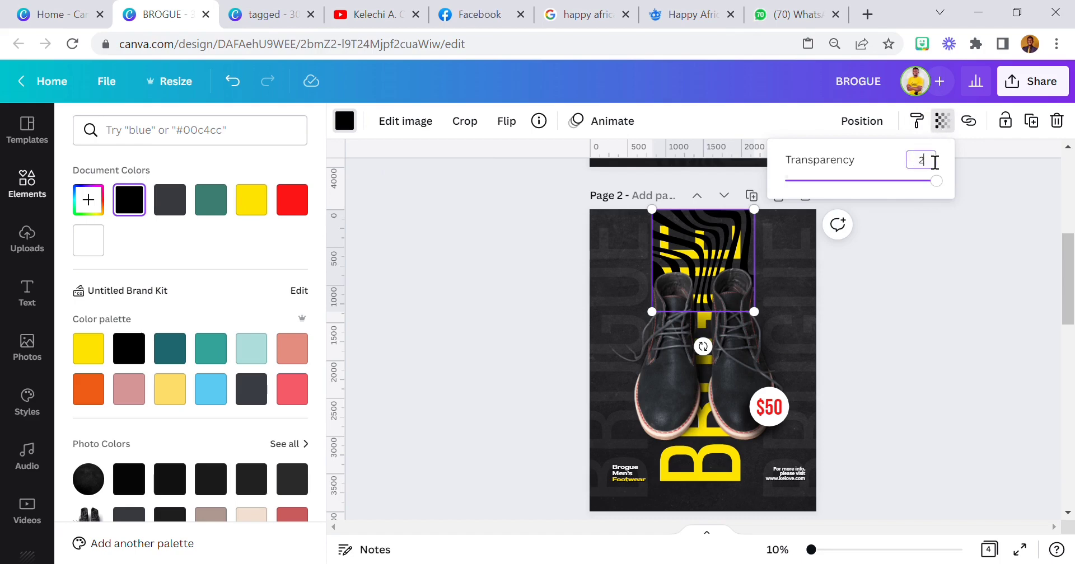
text(20)
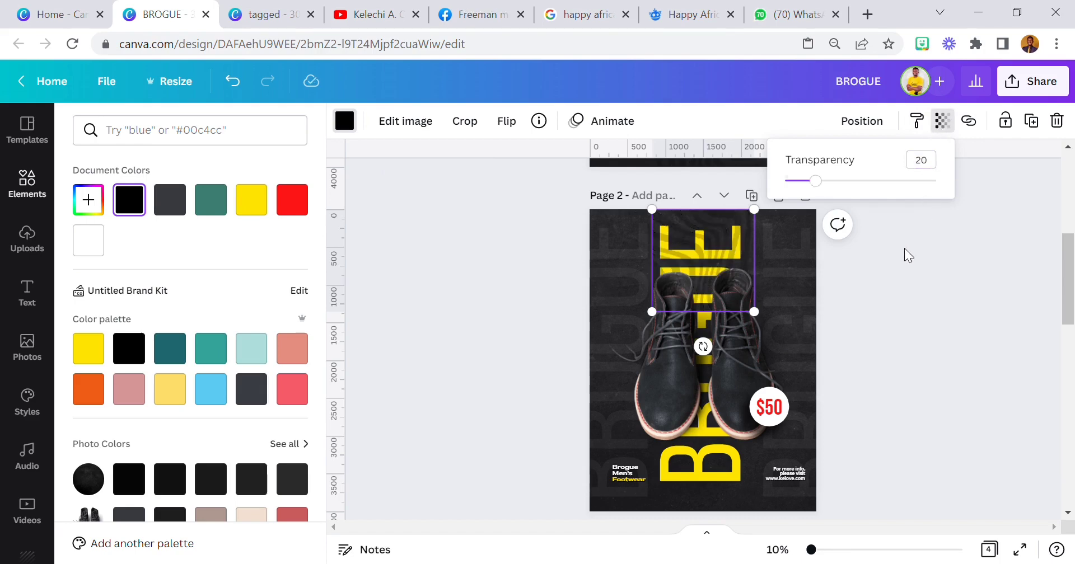
Duplicate the translucent pattern over the middle and lower parts of the BROGUE heading and send both copies backward behind the boots.
click(734, 254)
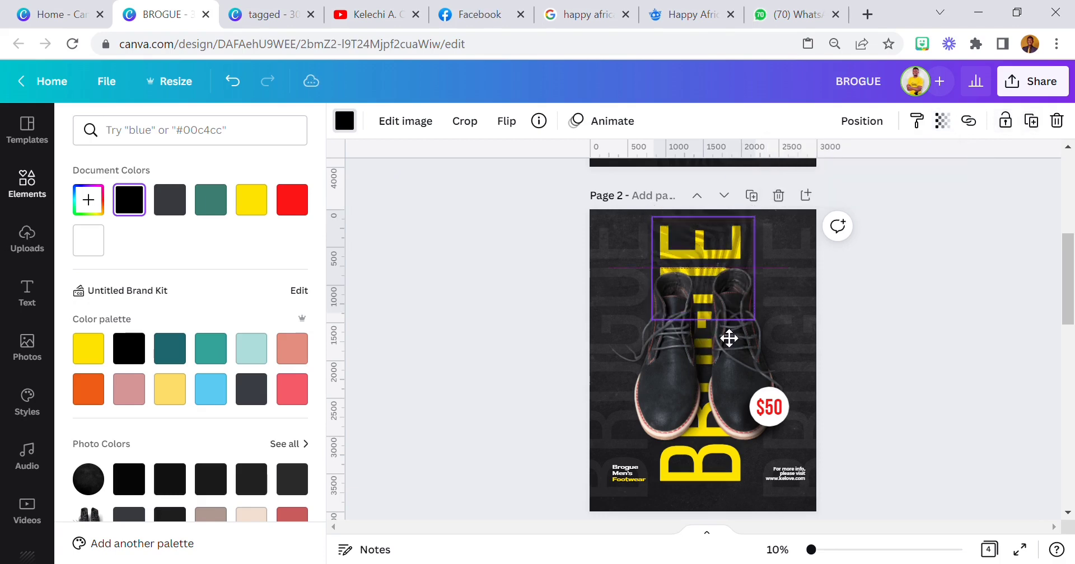
drag(729, 268, 728, 361)
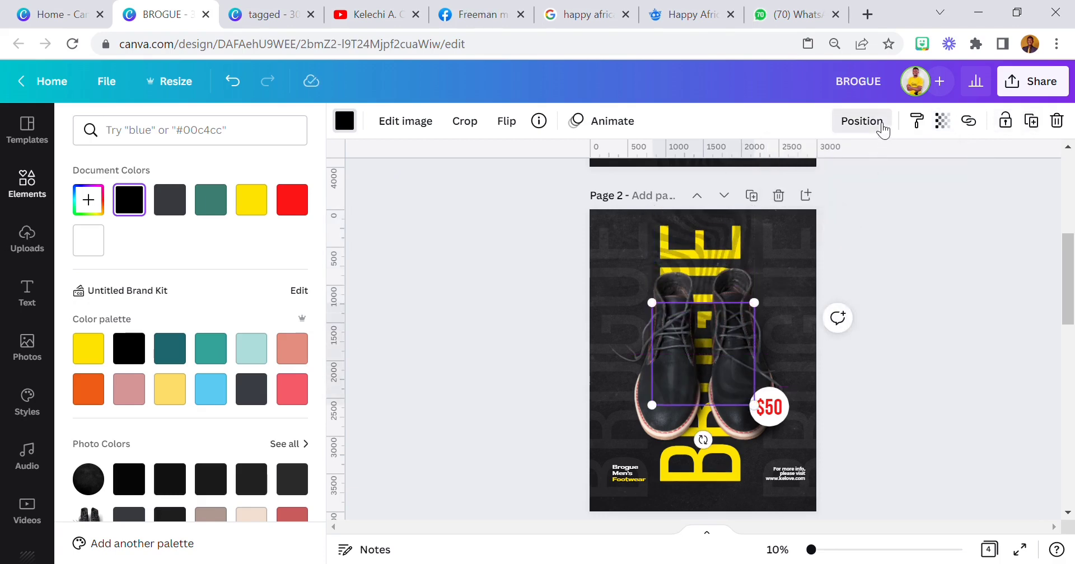
click(874, 123)
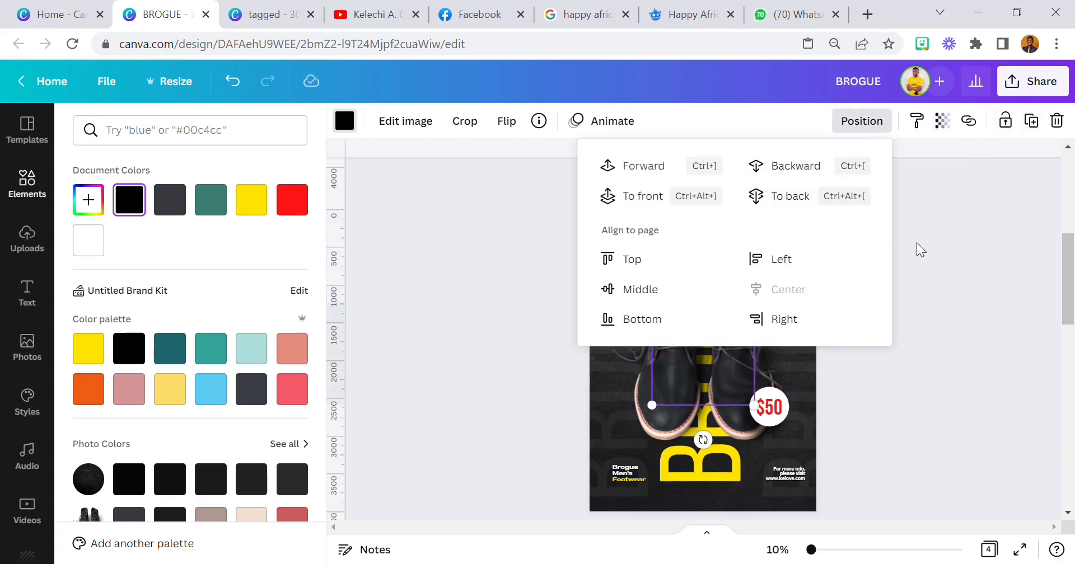
click(806, 175)
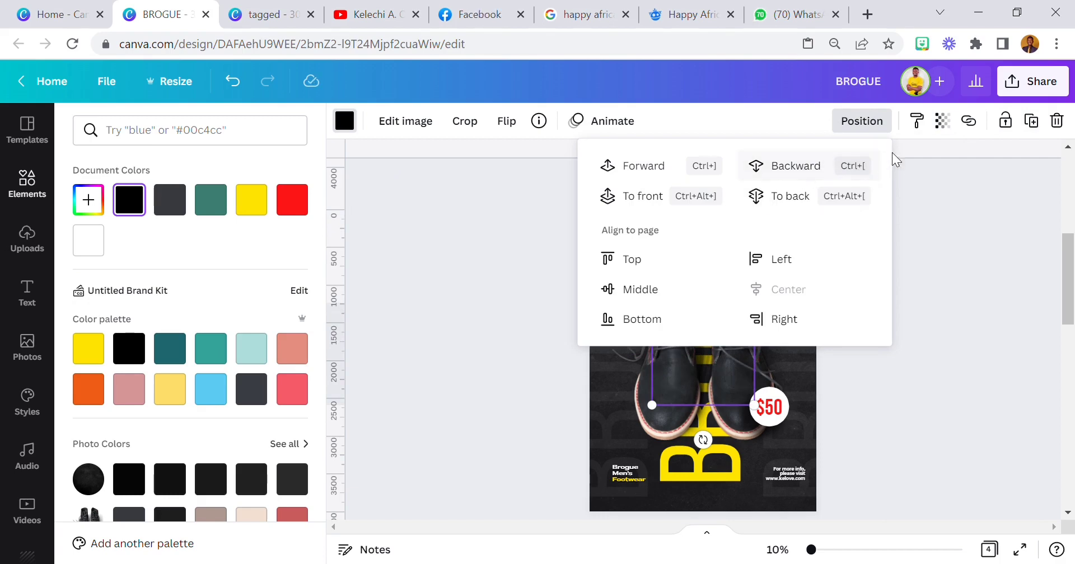
click(1023, 132)
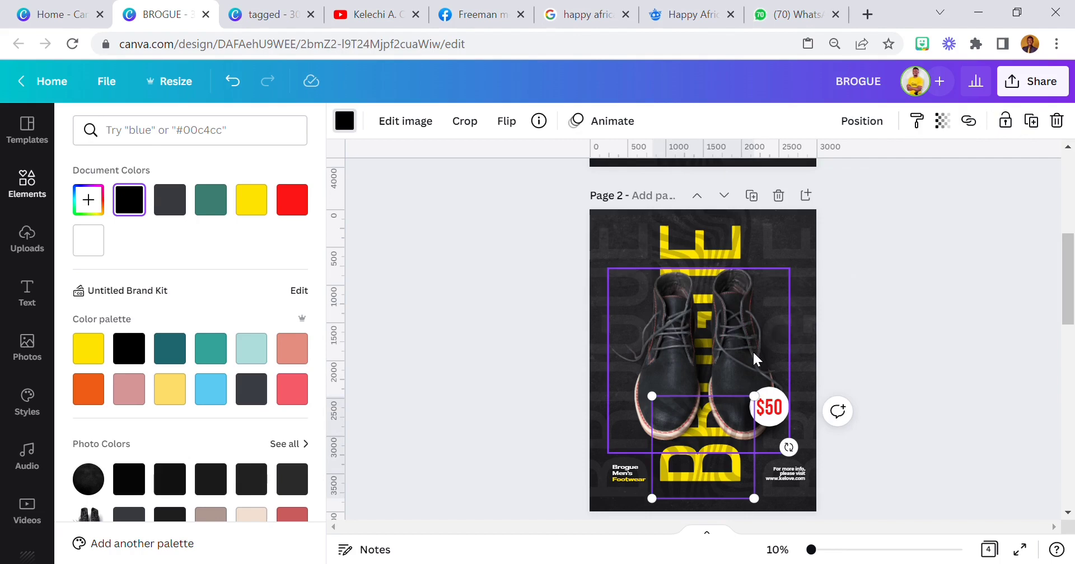
click(862, 122)
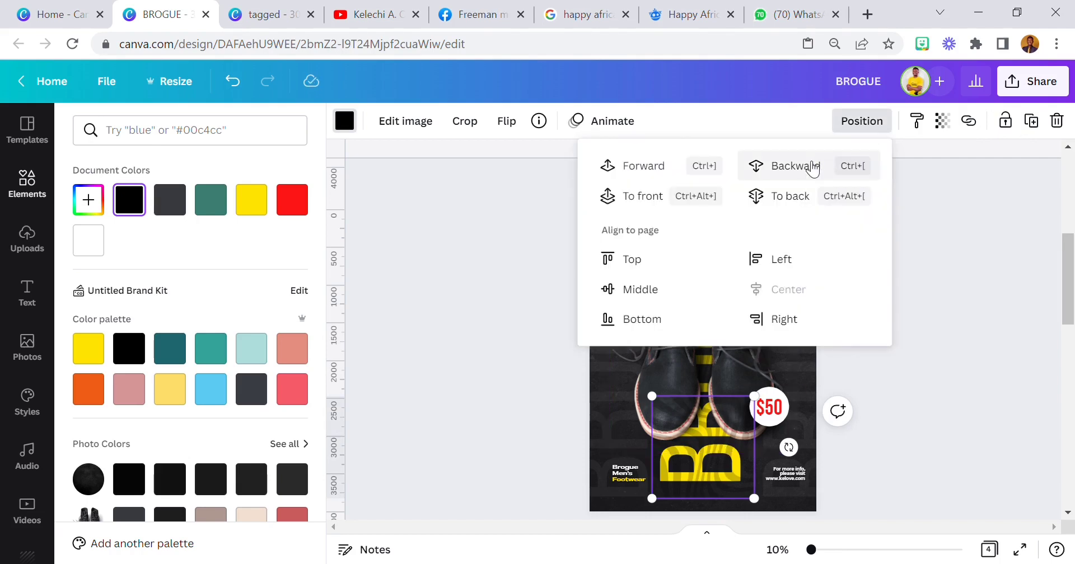
click(812, 167)
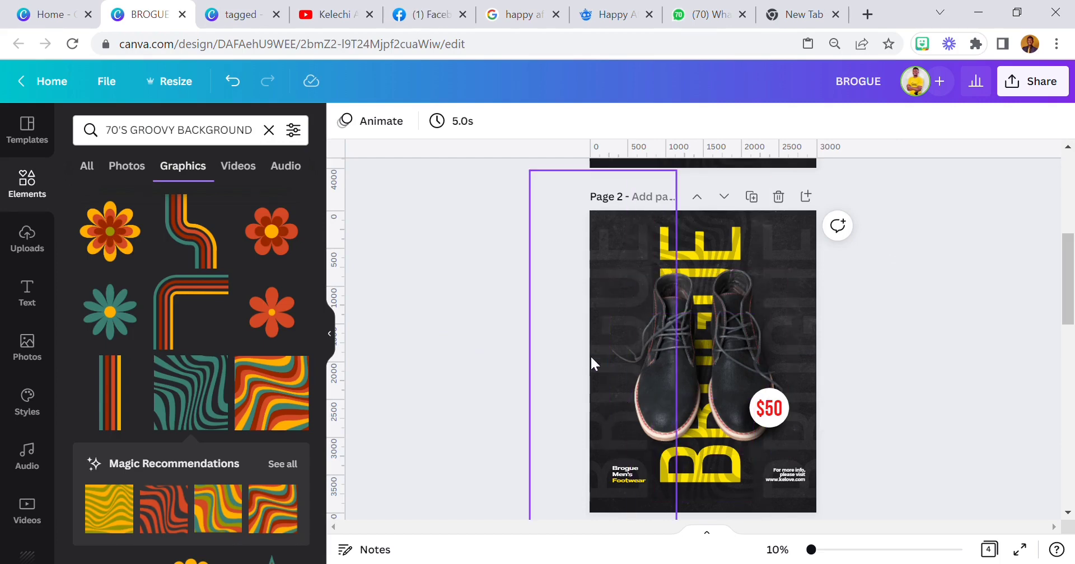
scroll(683, 371, up, 6)
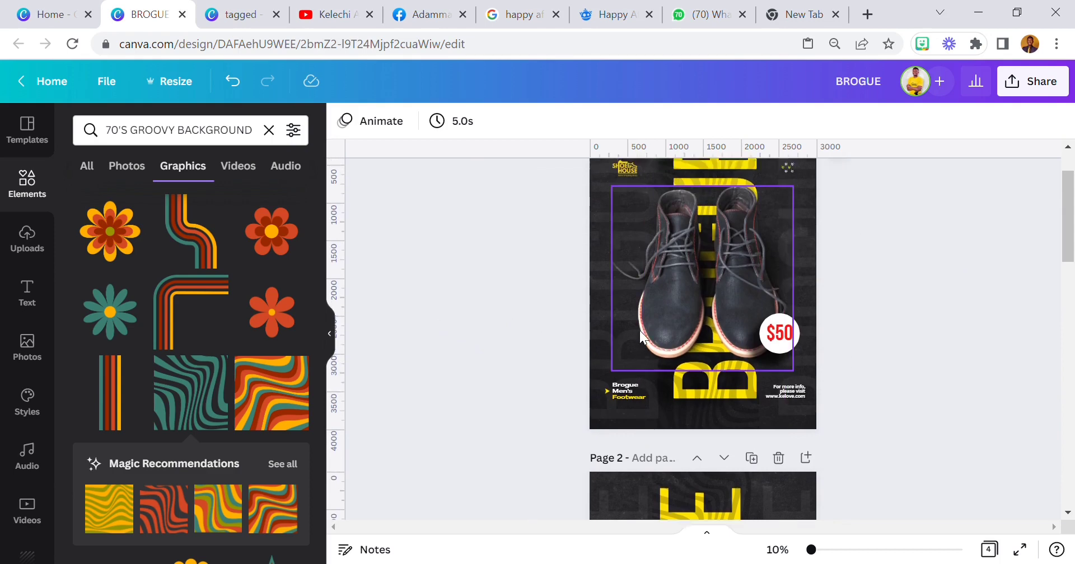
scroll(660, 360, down, 6)
scroll(620, 313, up, 5)
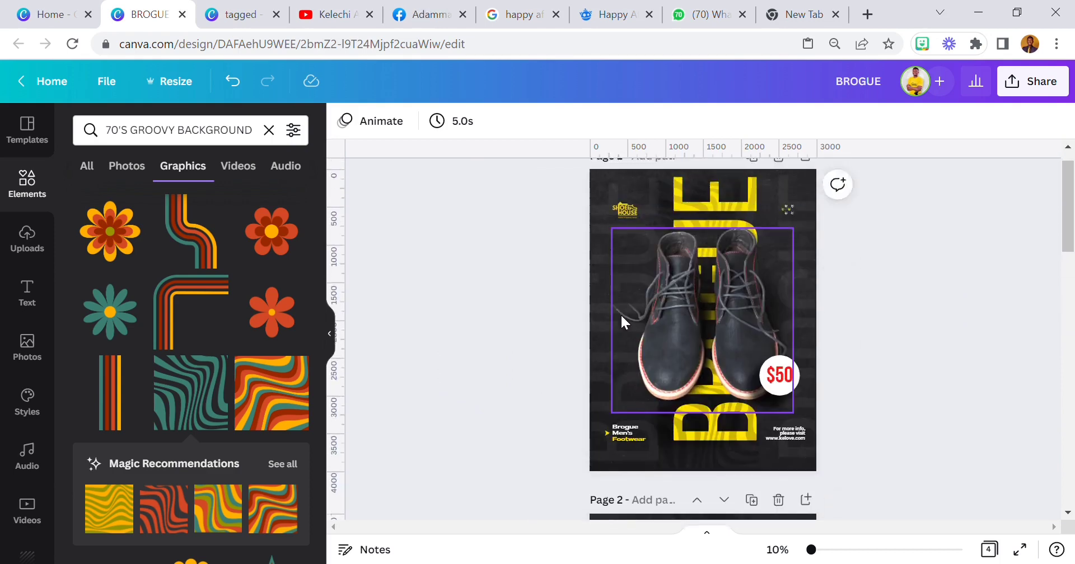
right_click(623, 240)
click(679, 182)
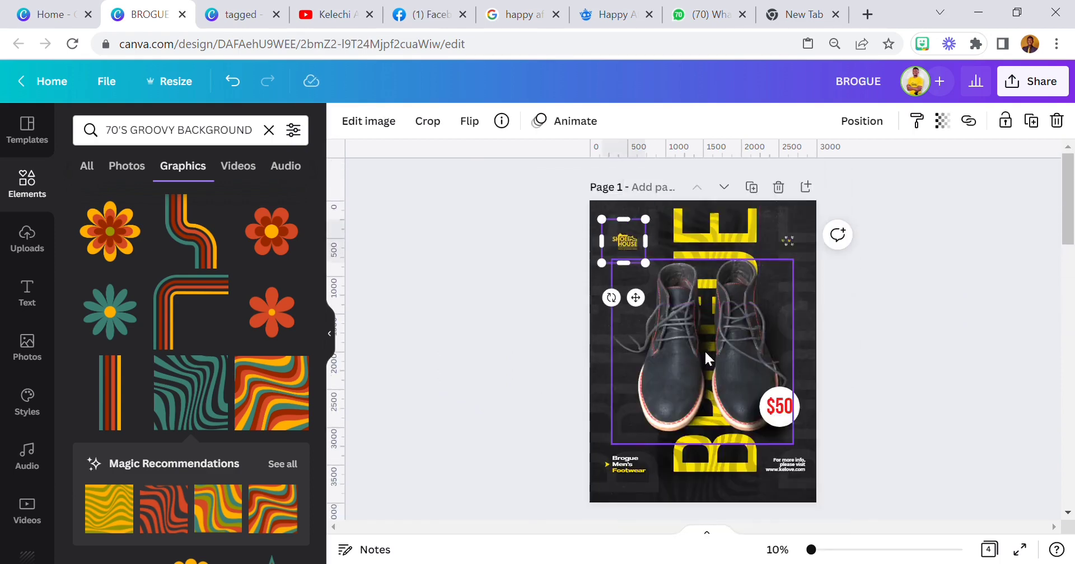
scroll(704, 350, down, 5)
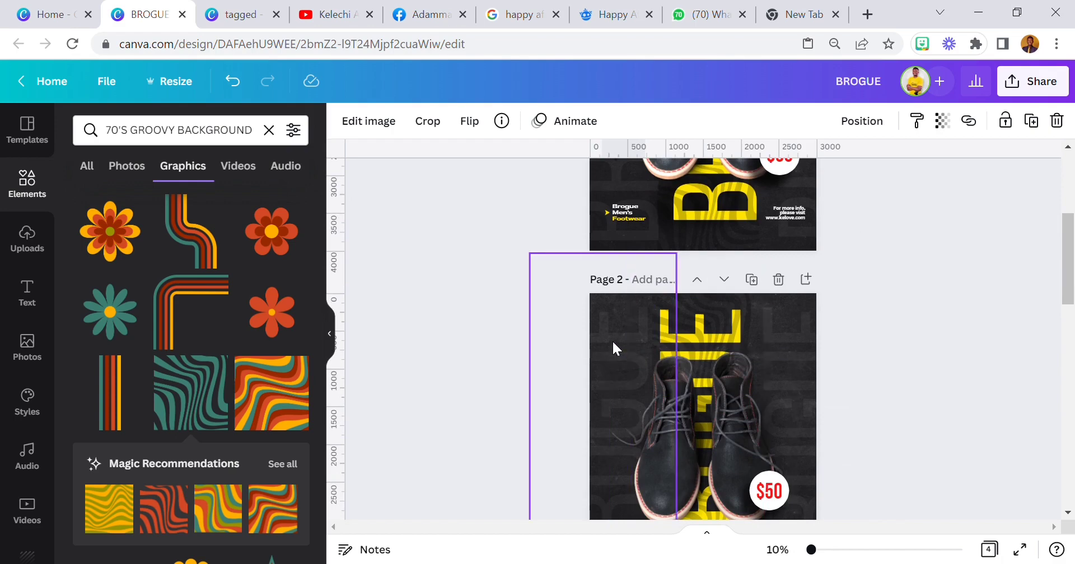
key(ctrl+v)
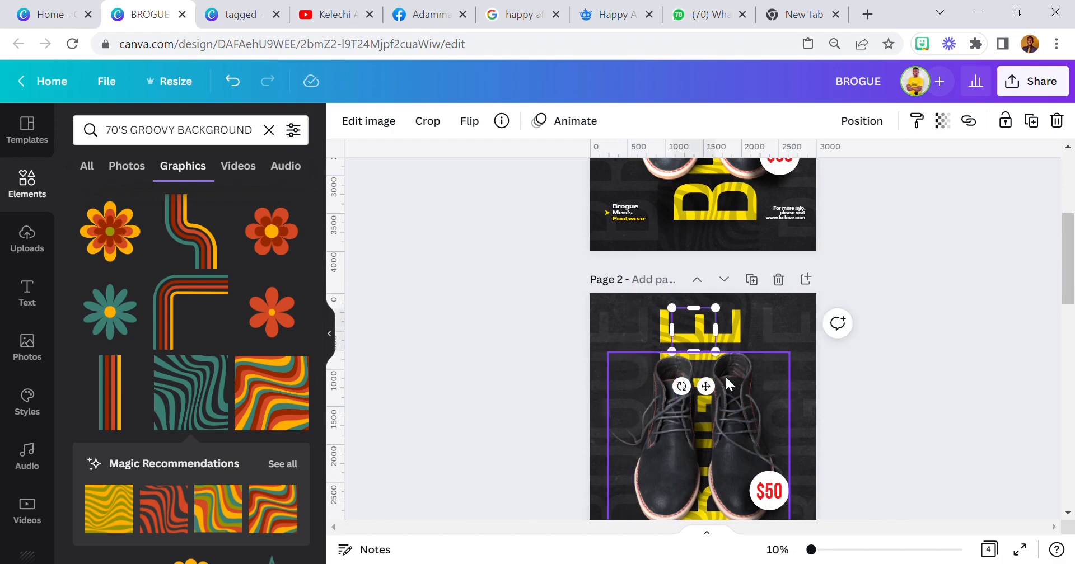
click(1056, 120)
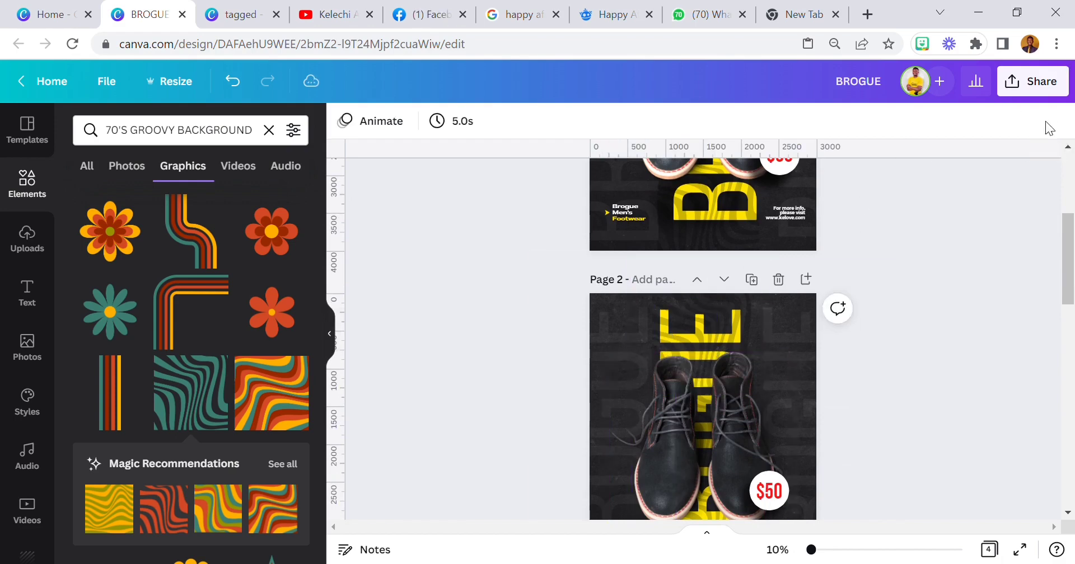
Copy the yellow Shoes House logo from page 1 and paste it at the same upper-corner spot on page 2.
scroll(622, 181, up, 3)
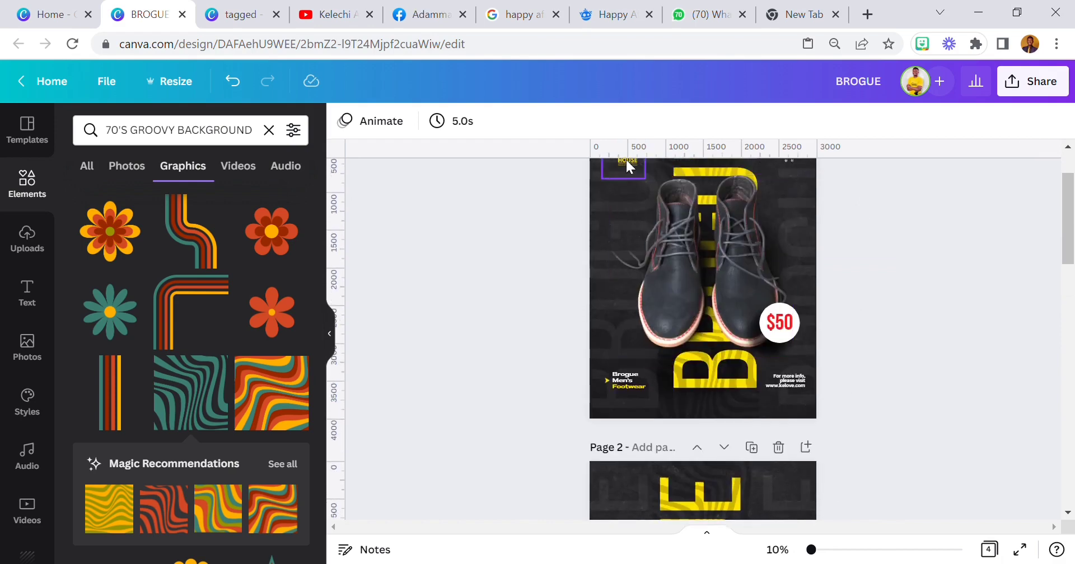
right_click(626, 159)
click(675, 185)
scroll(644, 252, down, 5)
click(616, 242)
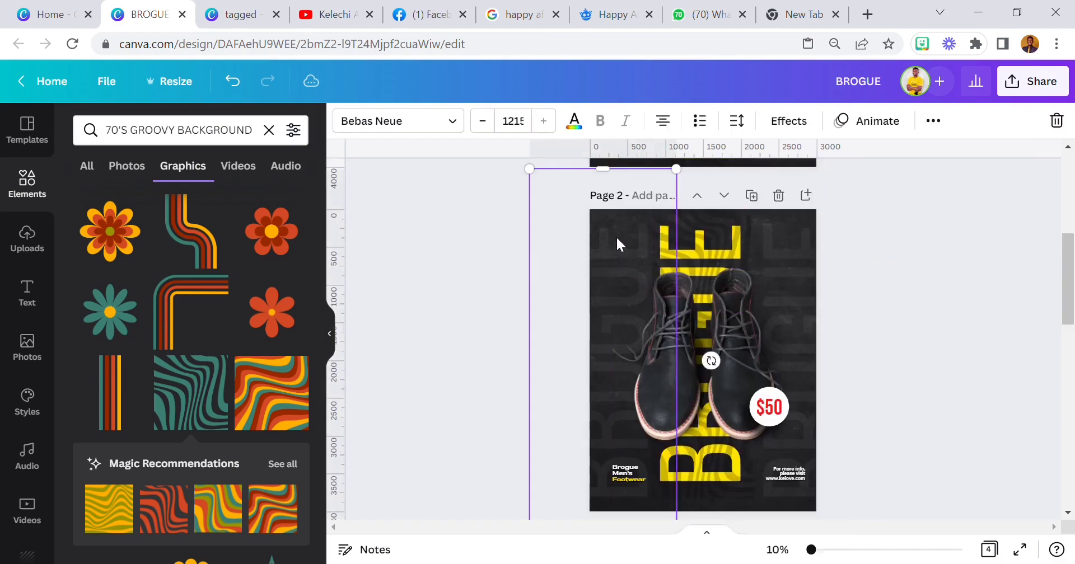
right_click(616, 243)
click(682, 242)
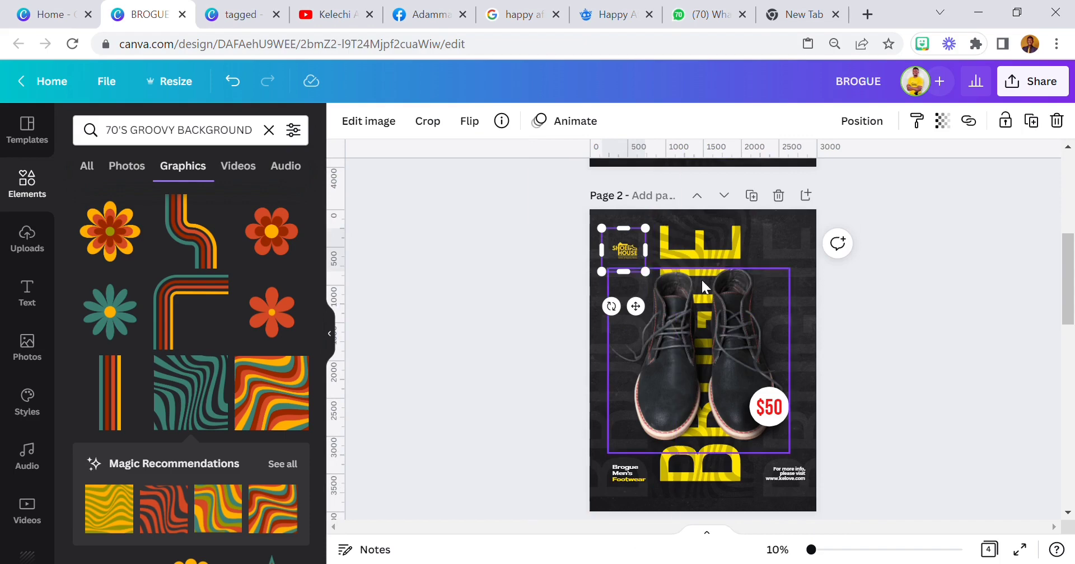
Copy the small dotted ornament from page 1's upper corner and paste it at the matching place on page 2.
scroll(731, 264, up, 6)
right_click(781, 237)
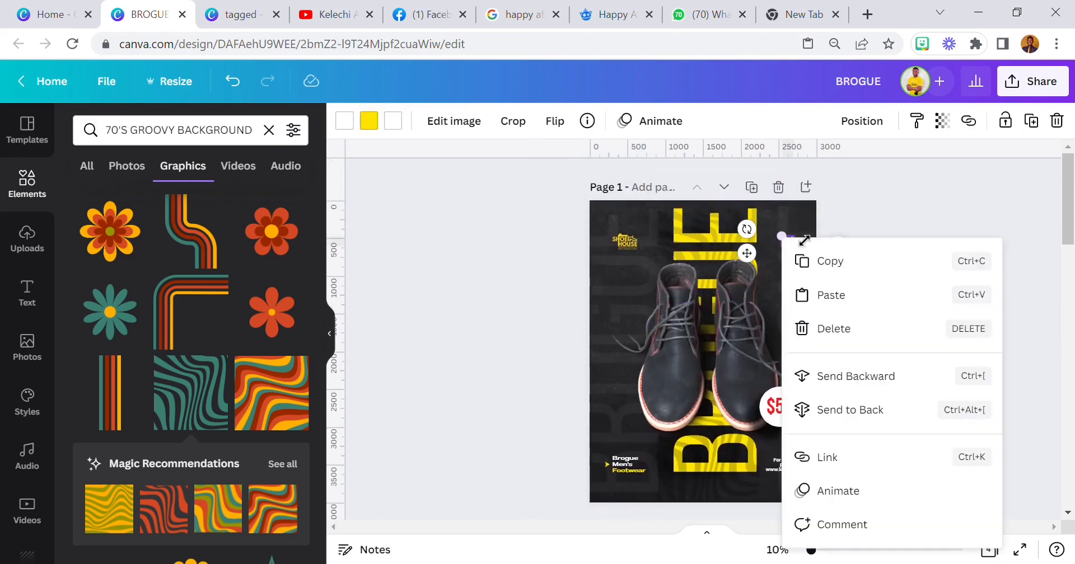
click(806, 261)
scroll(774, 270, down, 3)
scroll(775, 274, down, 3)
right_click(776, 273)
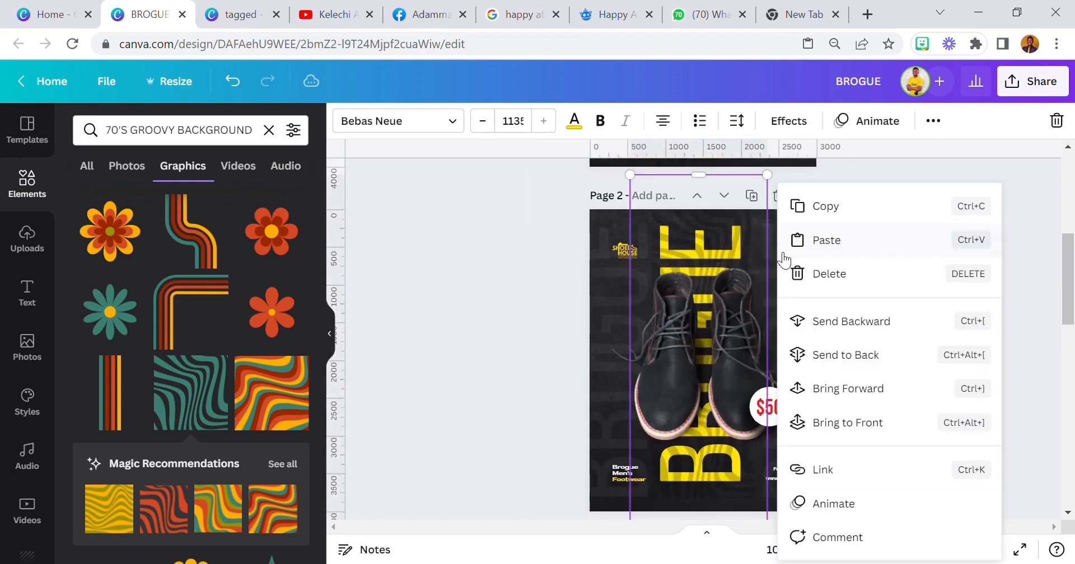
click(827, 239)
click(563, 346)
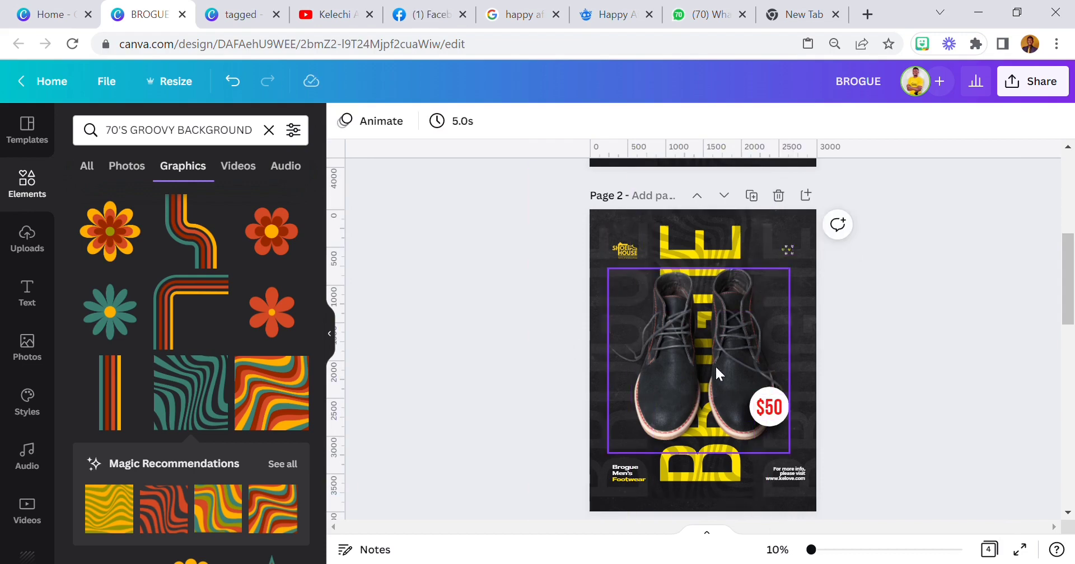
scroll(714, 364, up, 5)
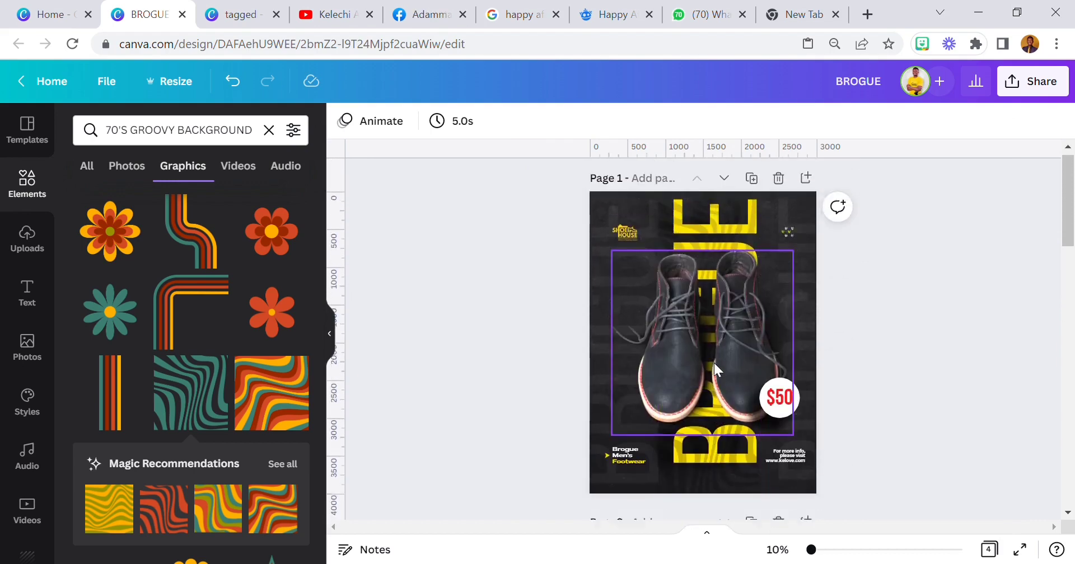
scroll(714, 363, down, 5)
click(689, 361)
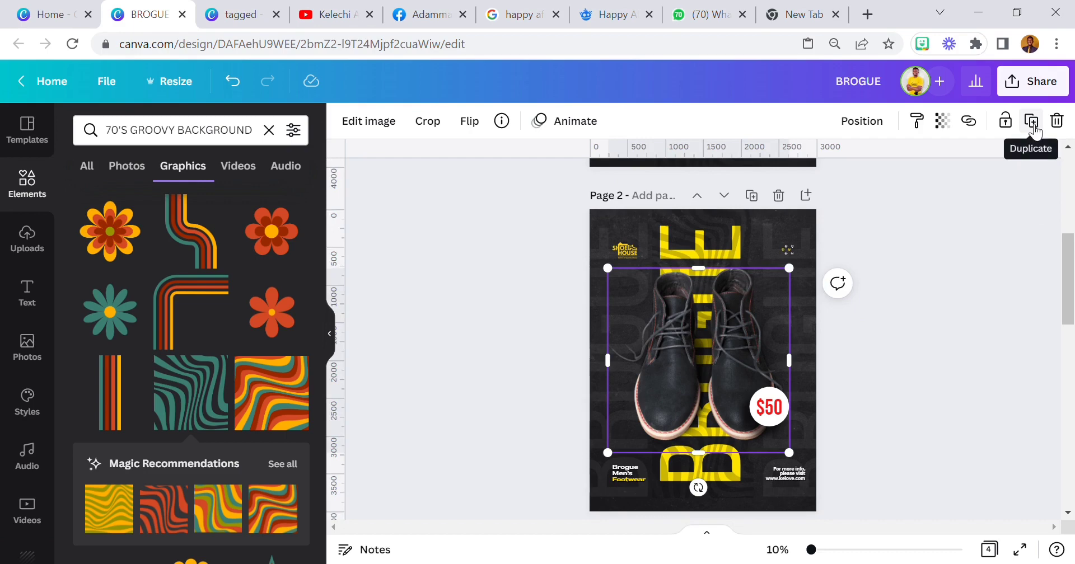
scroll(706, 291, down, 2)
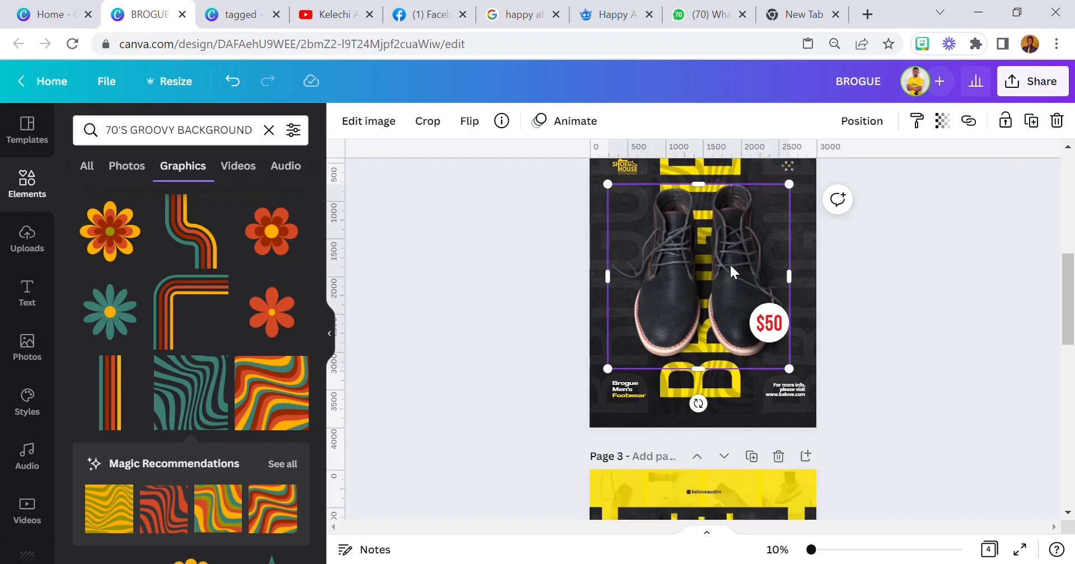
click(1031, 121)
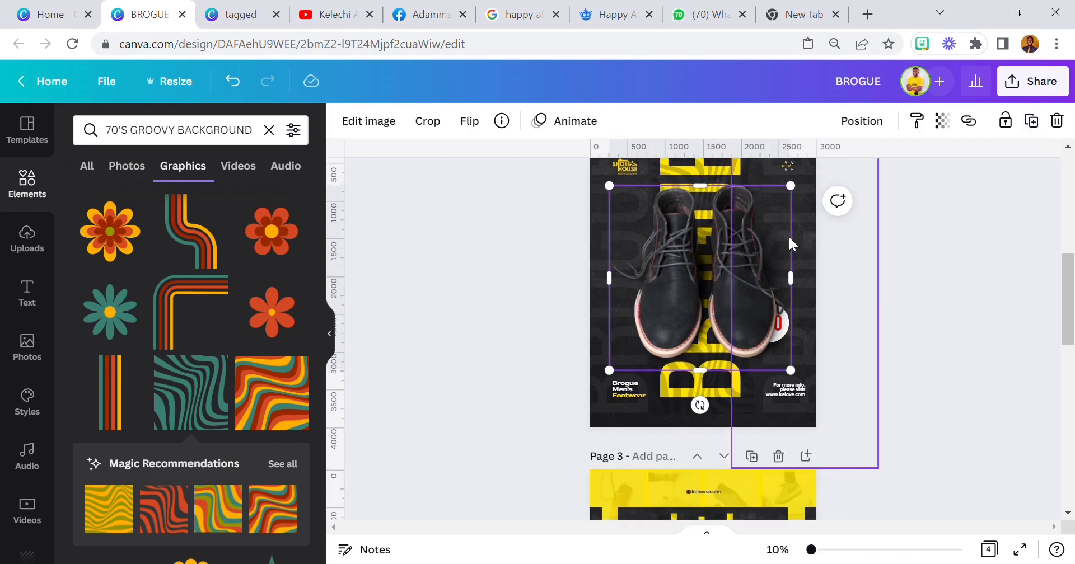
drag(829, 347, 756, 274)
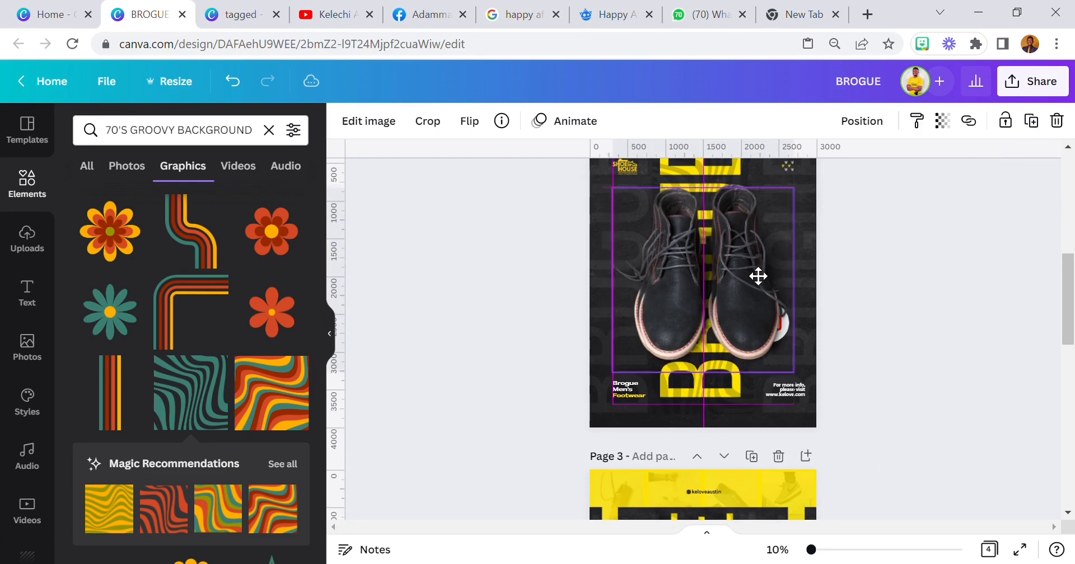
click(753, 274)
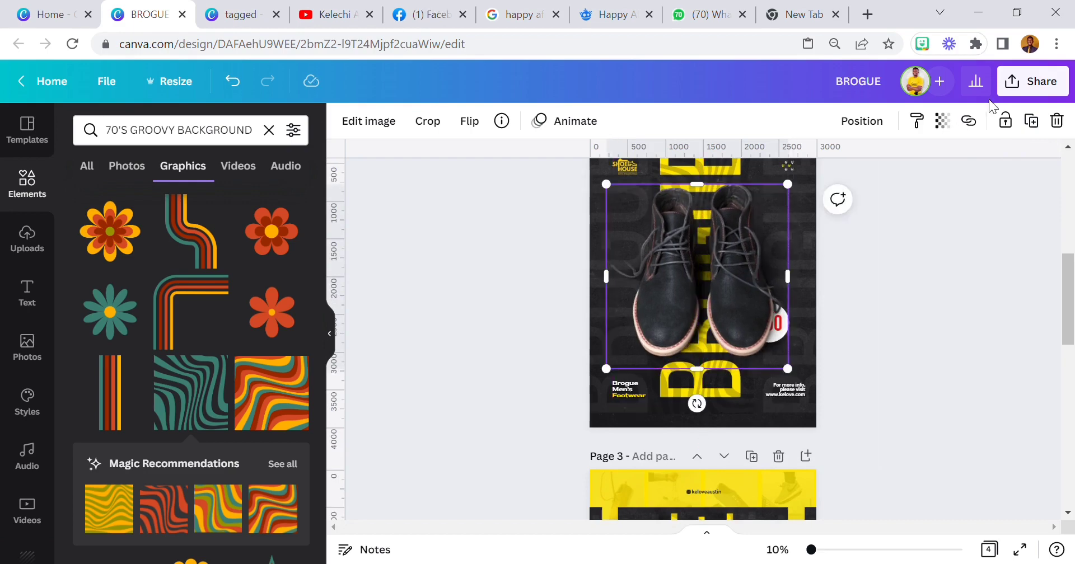
click(1063, 121)
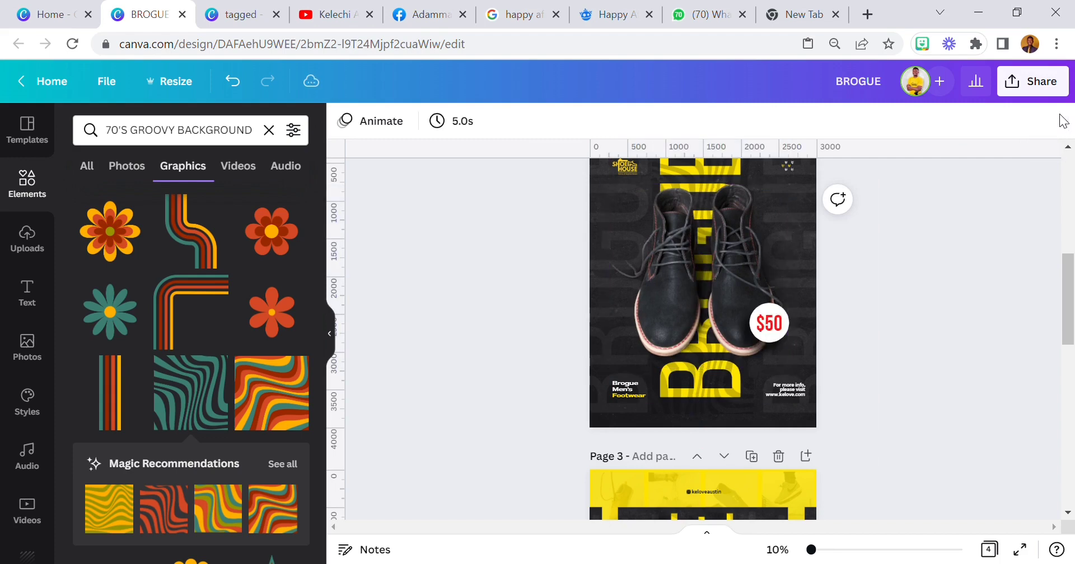
Duplicate page 2's boots image with a slight sideways offset and send the copy backward behind the $50 badge.
click(700, 248)
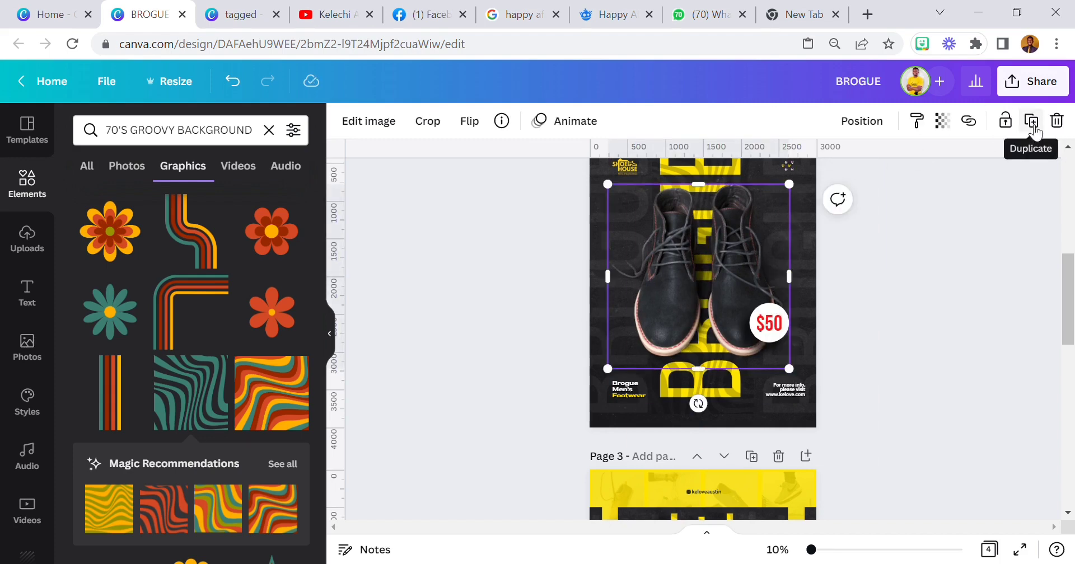
click(1032, 121)
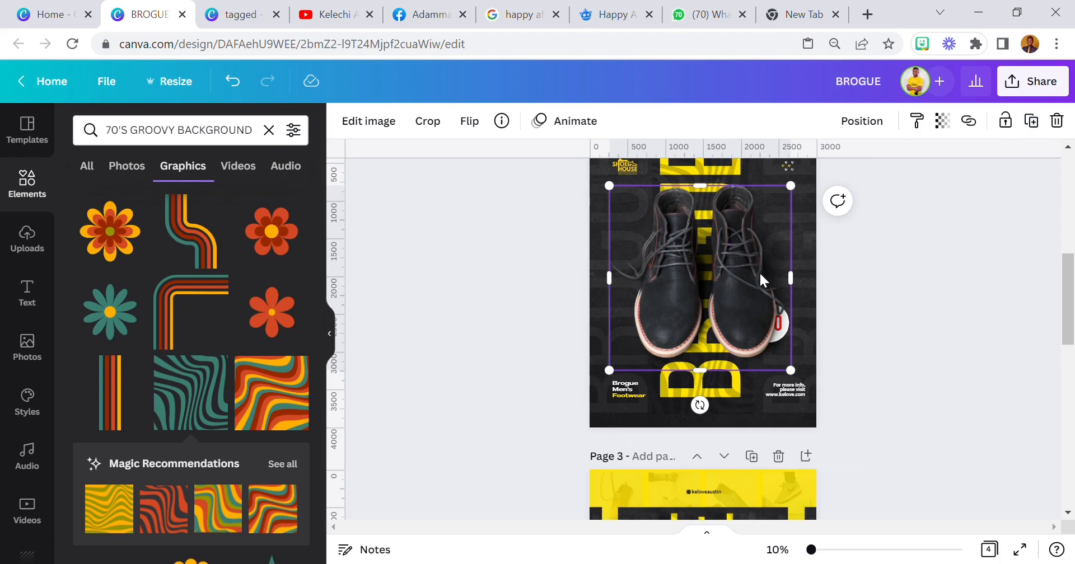
drag(759, 275, 765, 280)
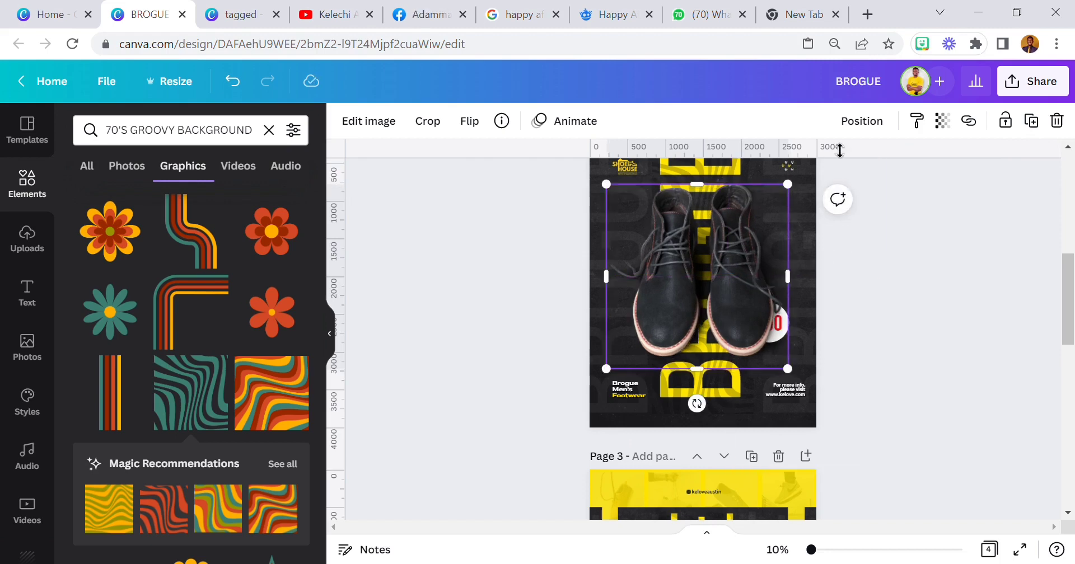
click(865, 119)
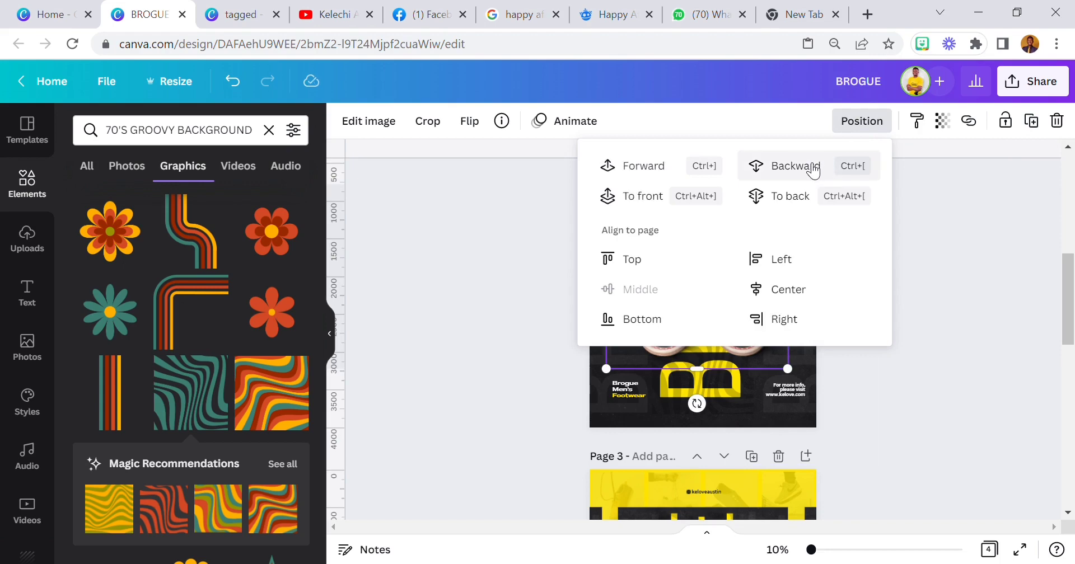
click(919, 264)
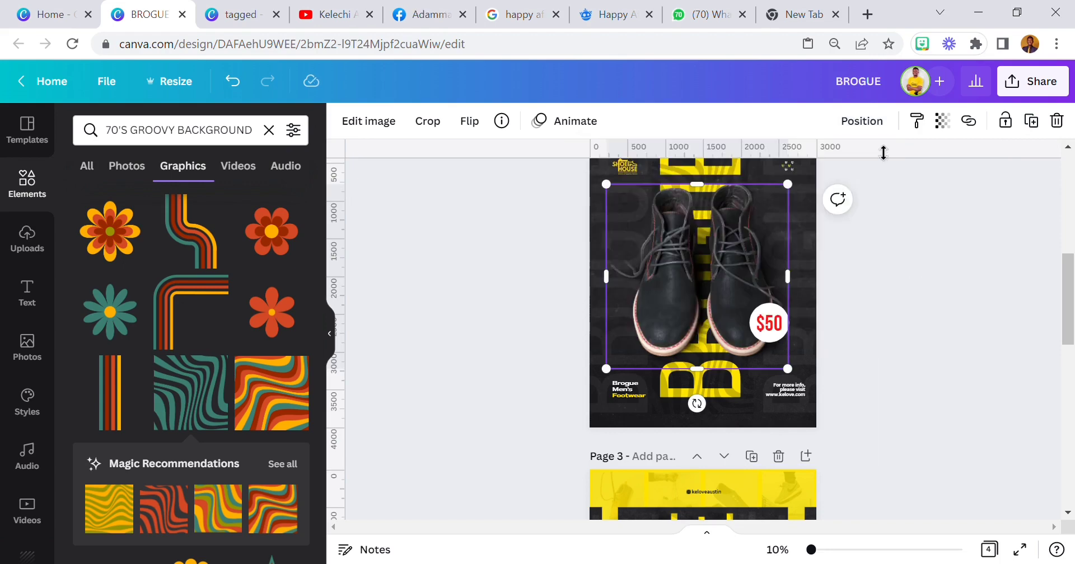
click(862, 121)
click(904, 230)
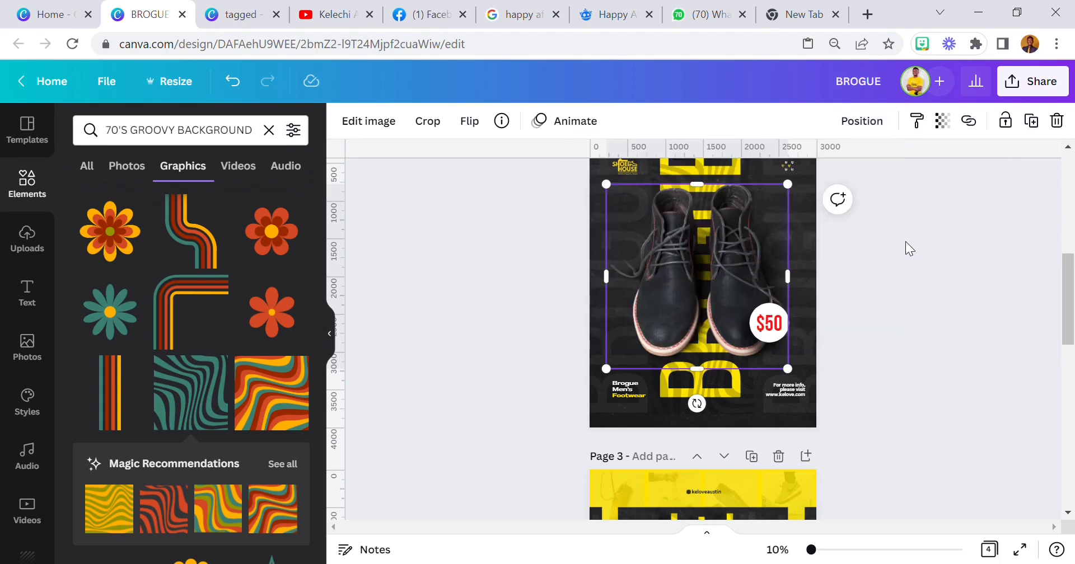
click(905, 241)
Examine page 2's flyer and compare it with the flyer shown in the yellow layout on page 3.
scroll(818, 283, up, 2)
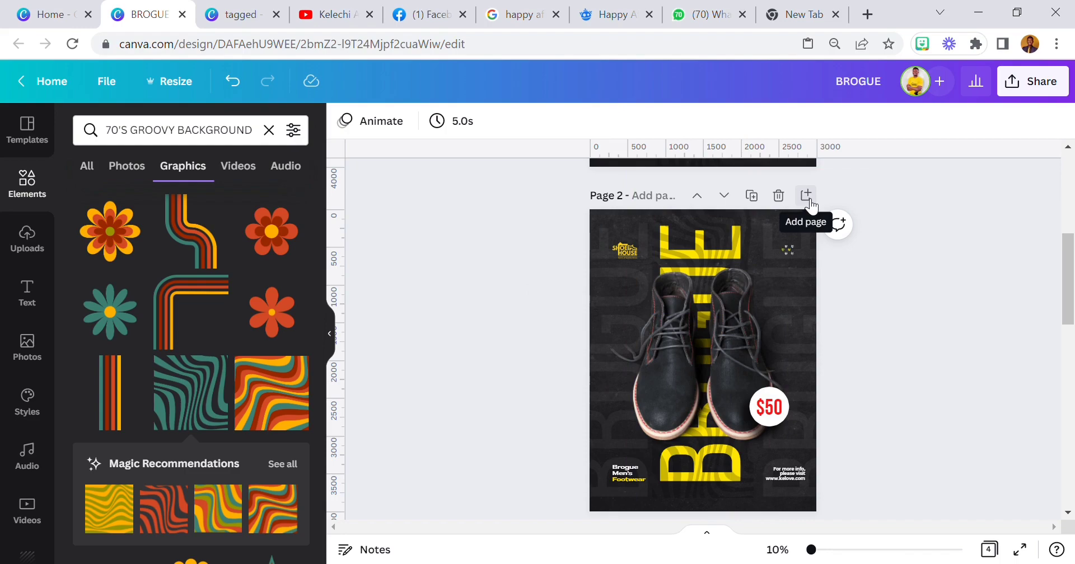
scroll(758, 251, down, 10)
scroll(761, 250, up, 4)
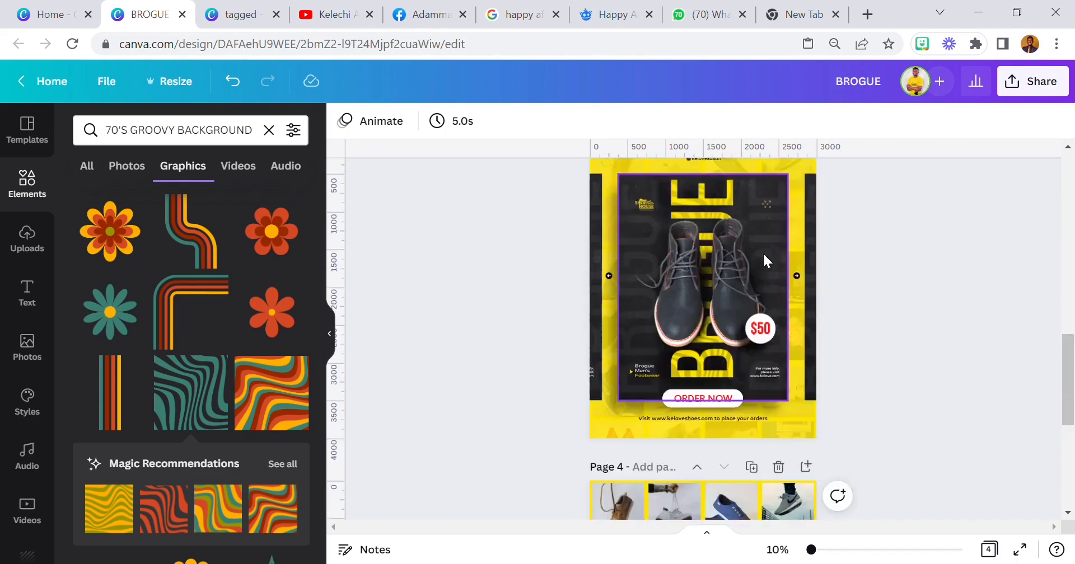
scroll(763, 251, up, 3)
scroll(751, 405, down, 3)
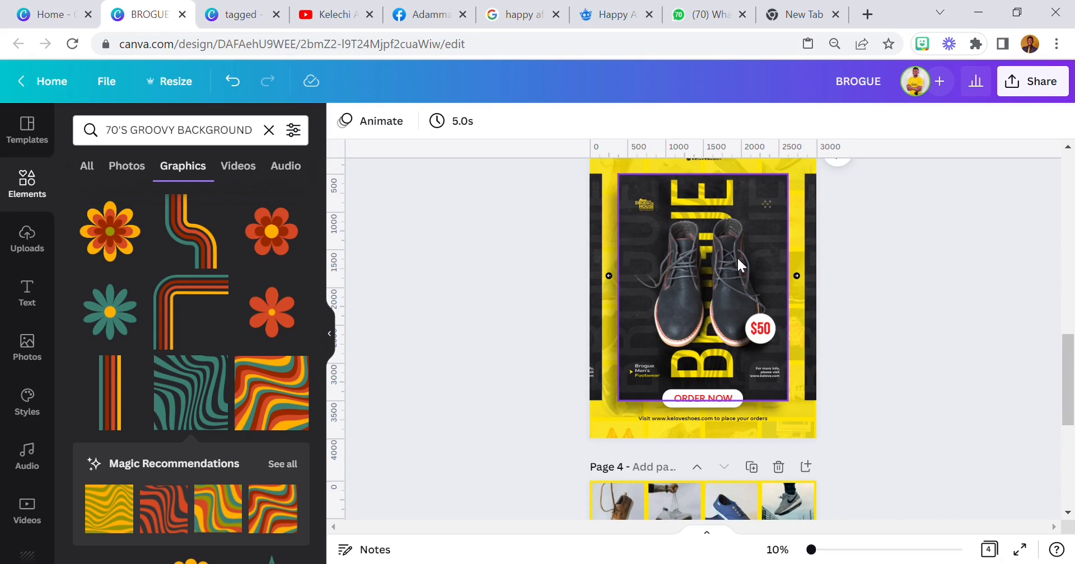
scroll(717, 324, up, 3)
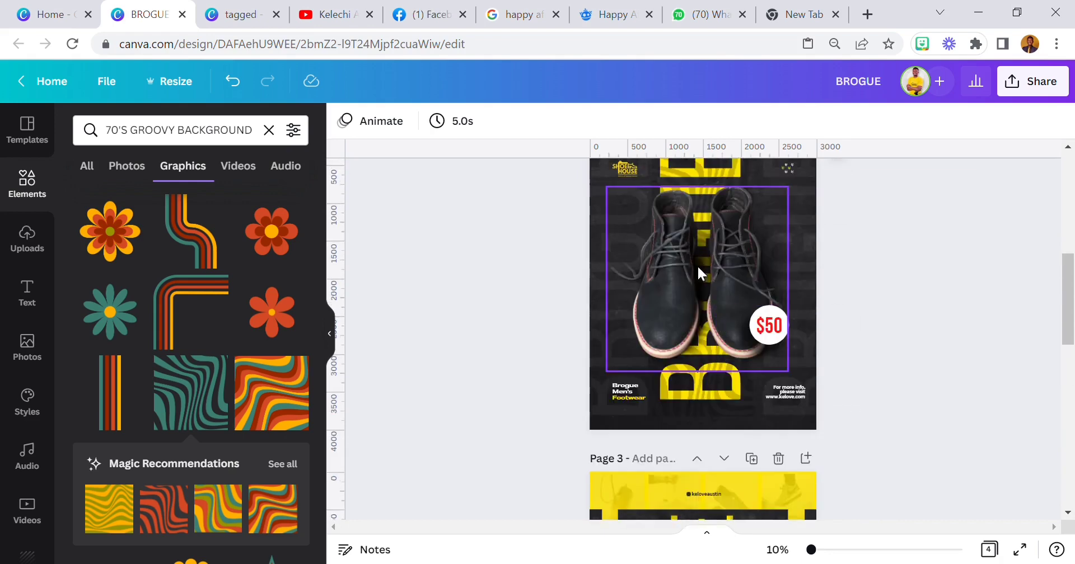
scroll(684, 267, down, 3)
scroll(676, 258, up, 3)
scroll(755, 239, up, 1)
scroll(750, 245, up, 1)
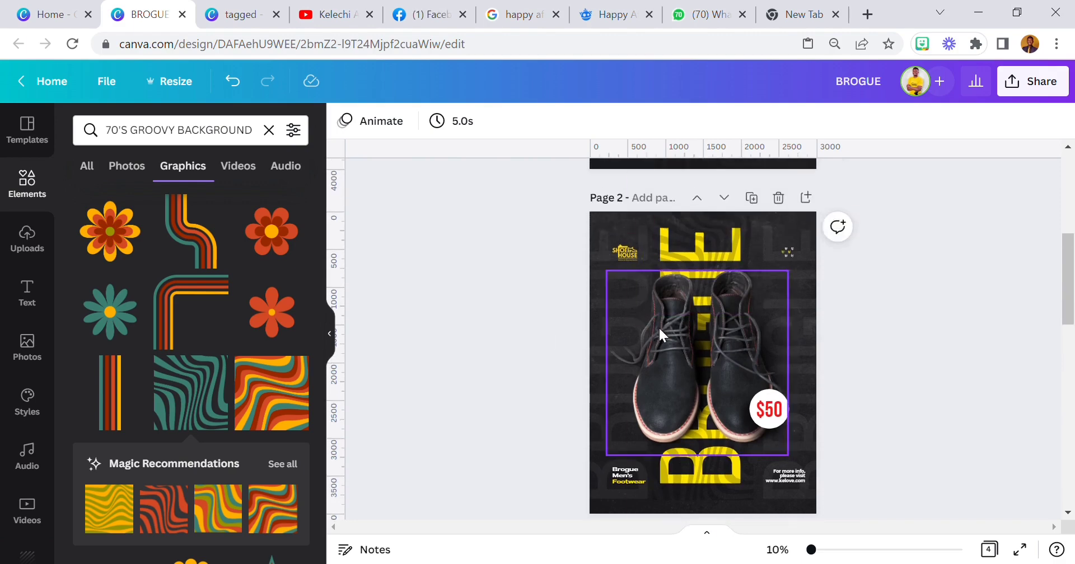
click(27, 241)
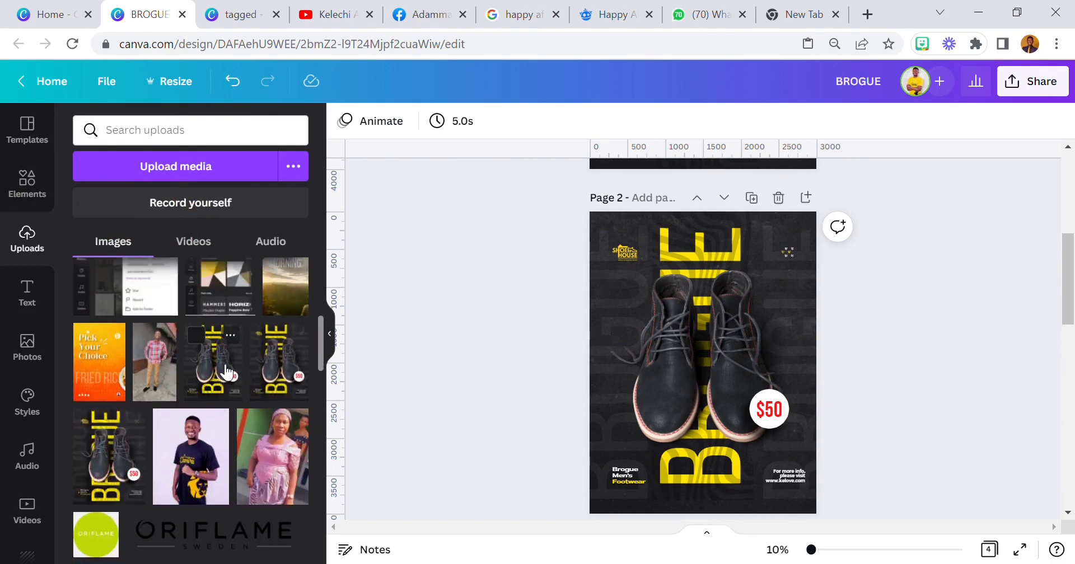
scroll(224, 369, up, 2)
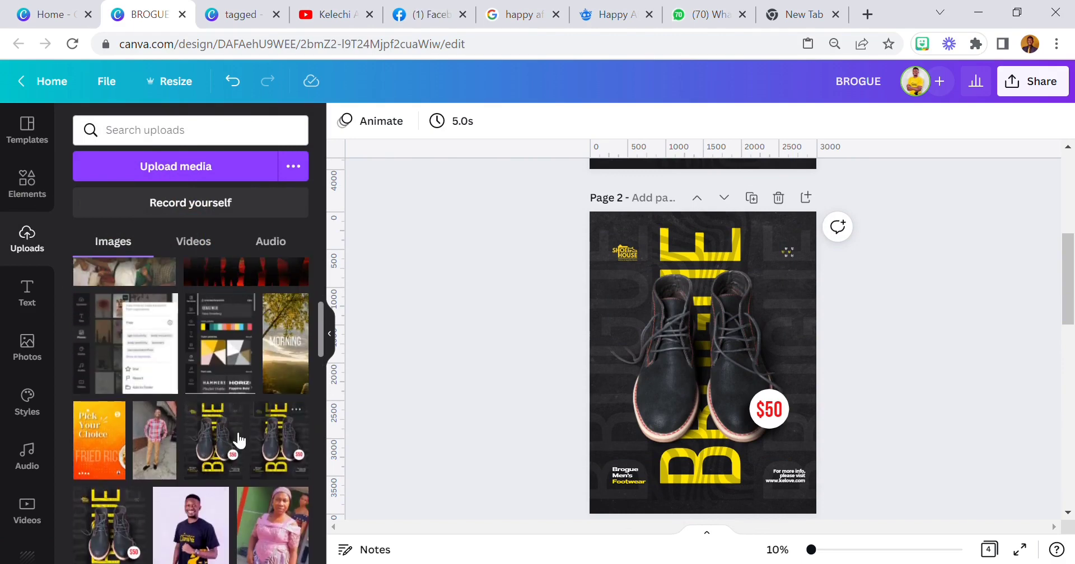
click(27, 132)
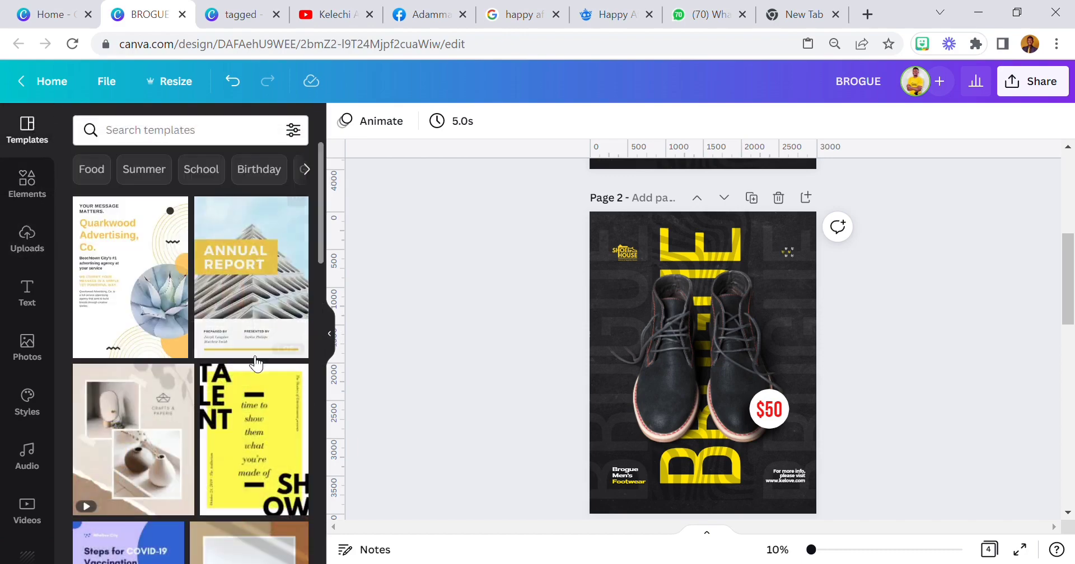
Examine page 3's yellow layout and the shoe photo grid on page 4 that serves as its background.
scroll(670, 374, down, 3)
scroll(671, 375, down, 3)
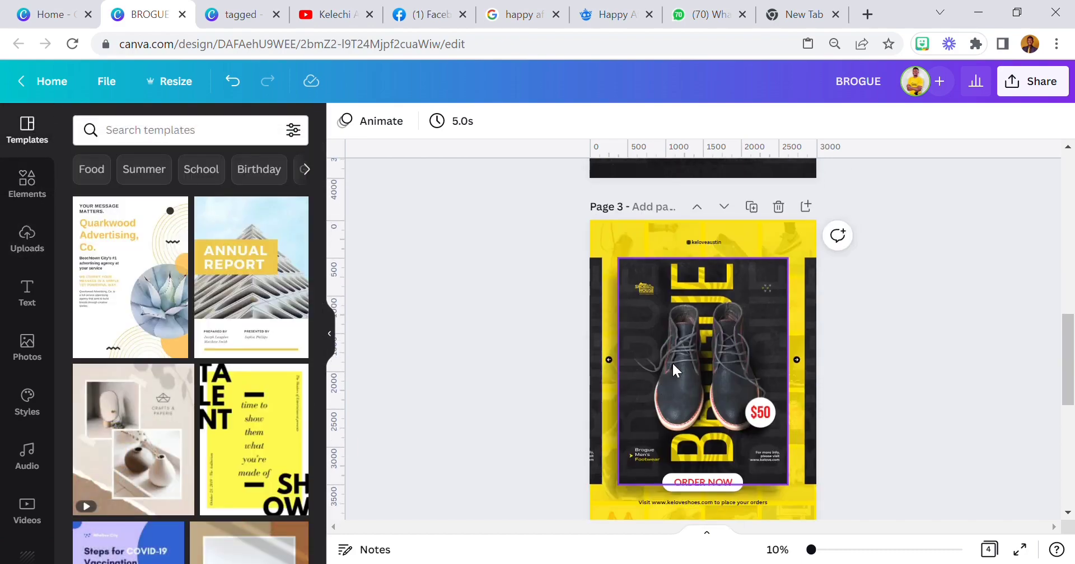
click(623, 238)
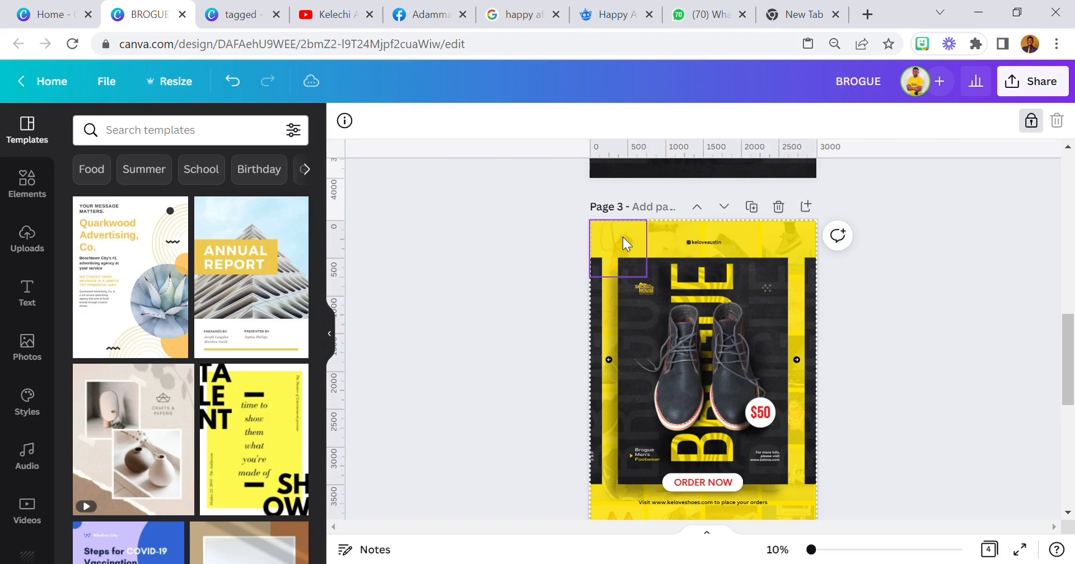
scroll(663, 236, down, 5)
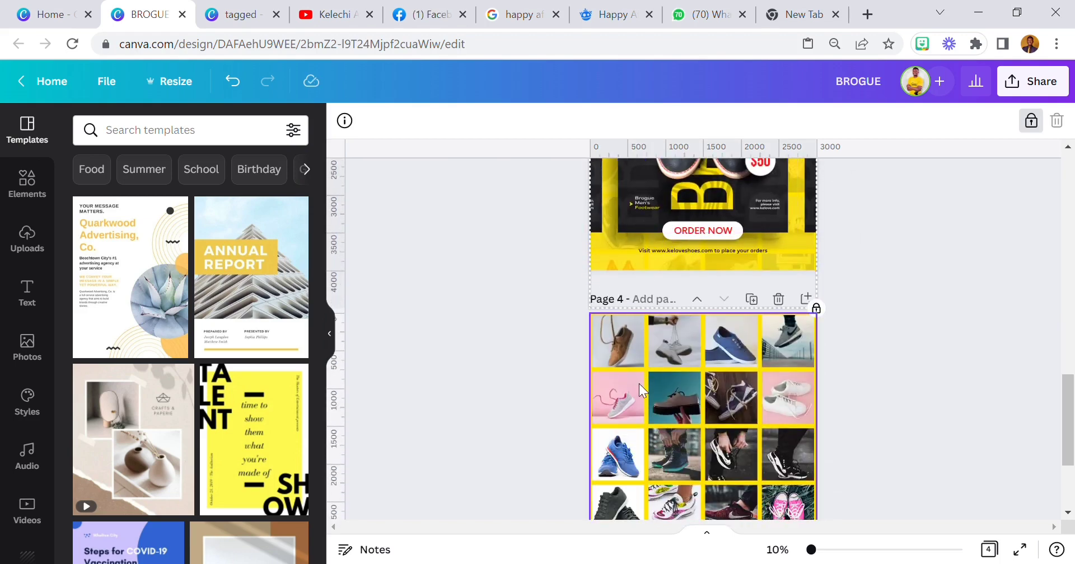
click(639, 391)
click(545, 376)
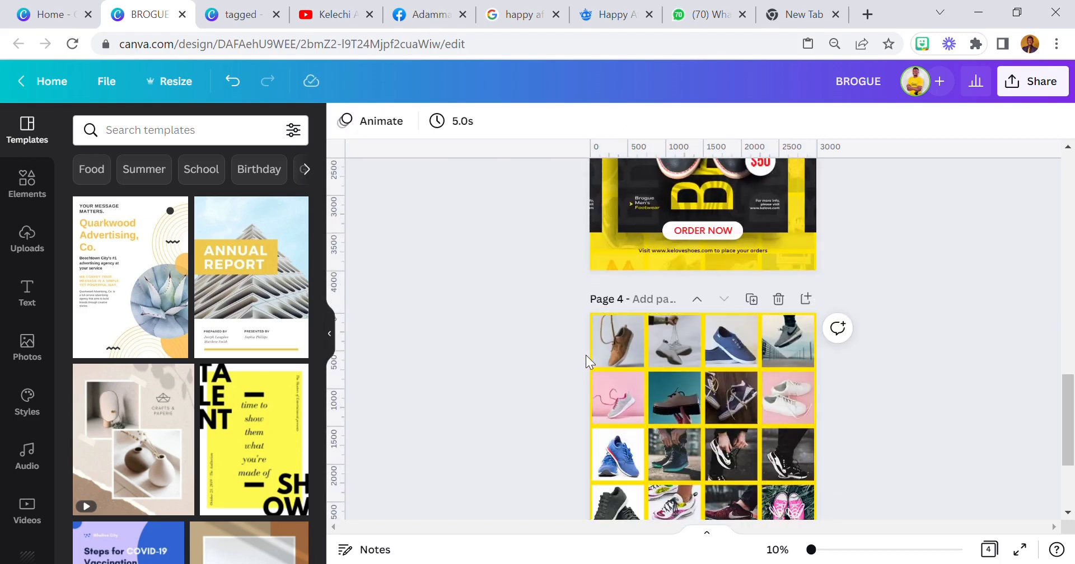
scroll(589, 354, down, 4)
scroll(632, 249, up, 2)
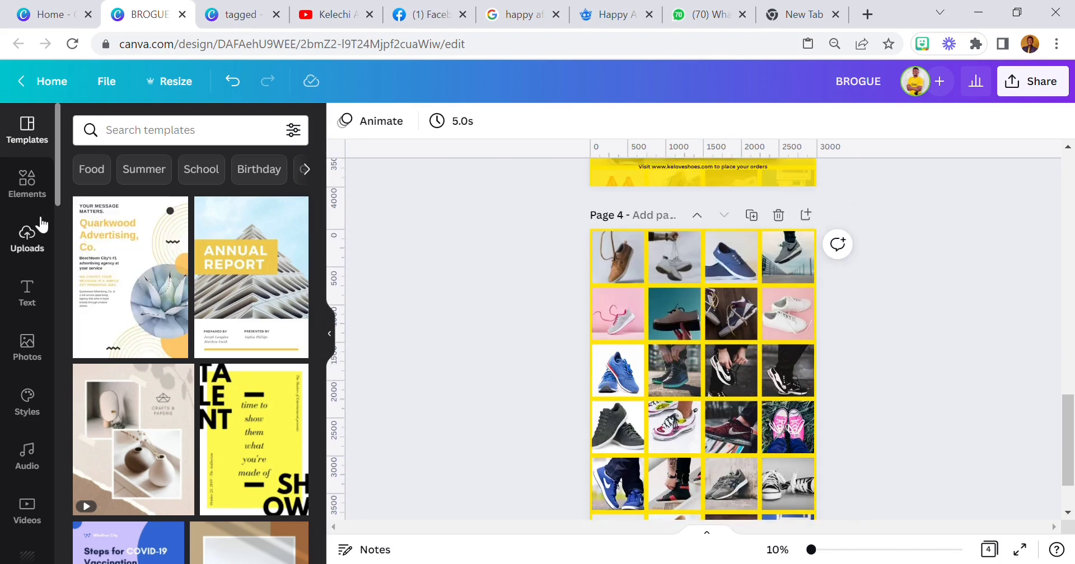
Clear the previous elements search and open the full collection of frames.
click(31, 191)
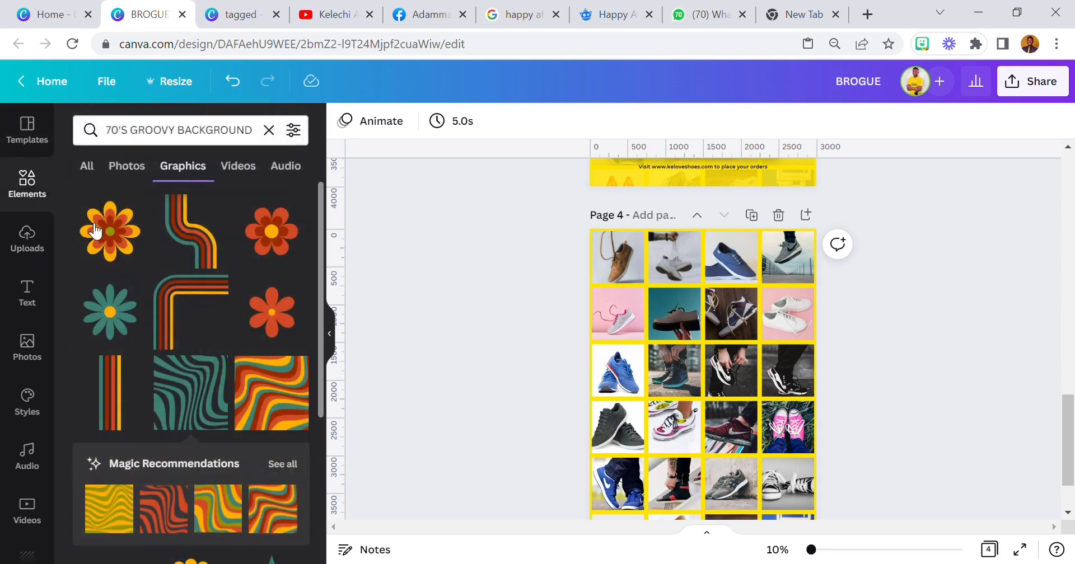
click(271, 129)
scroll(246, 302, down, 7)
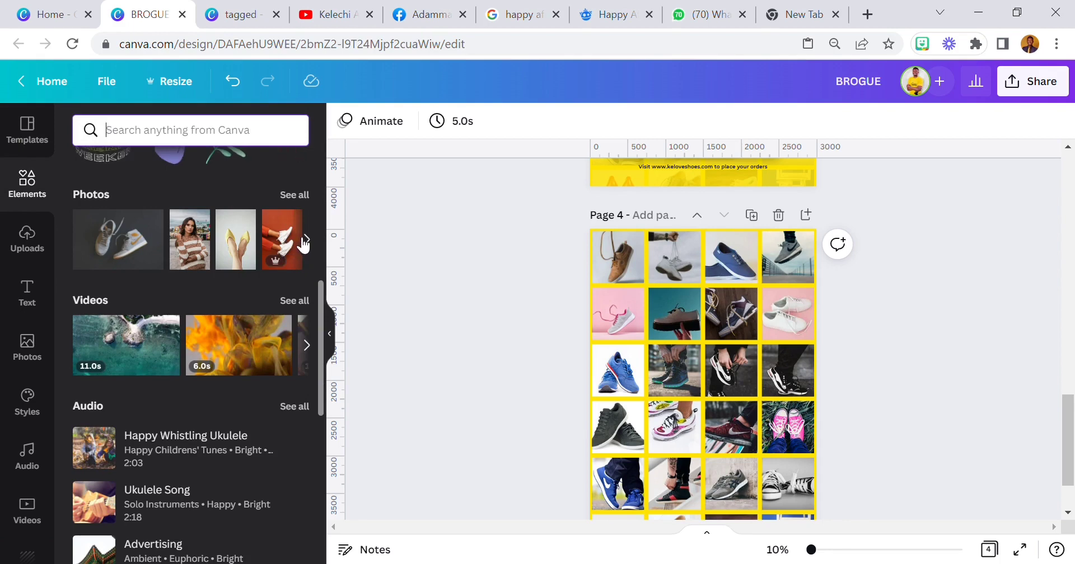
scroll(256, 355, up, 5)
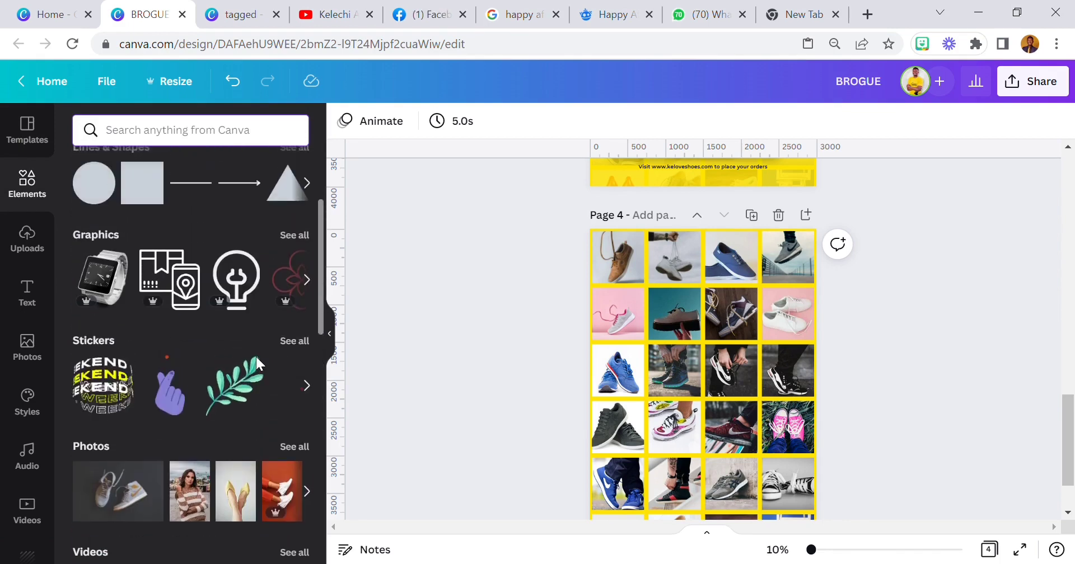
scroll(257, 344, down, 11)
click(296, 489)
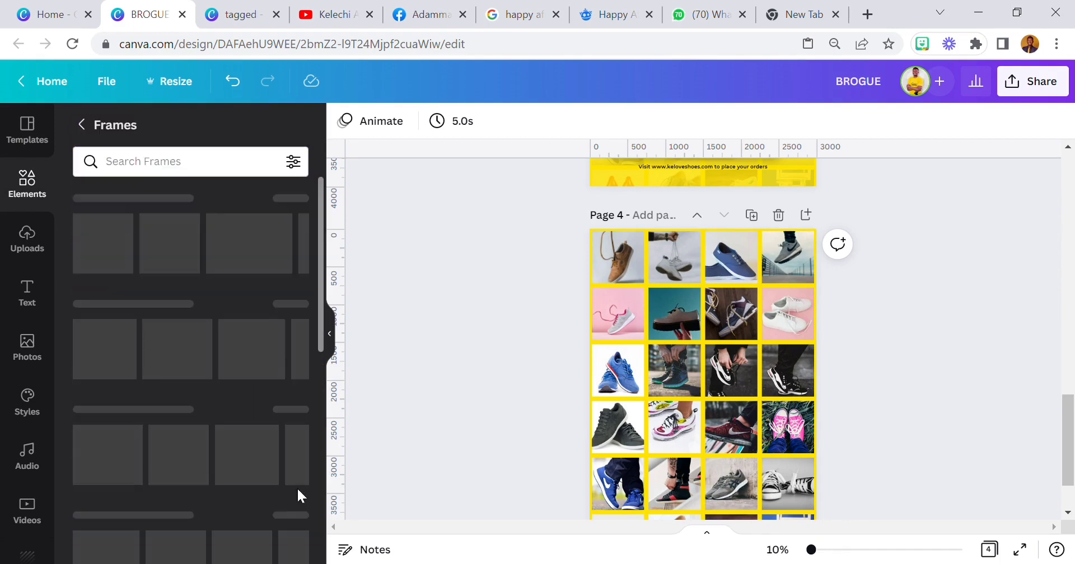
Add a bordered square frame to page 4 and shrink it to fit the grid's upper-left cell.
scroll(276, 462, down, 12)
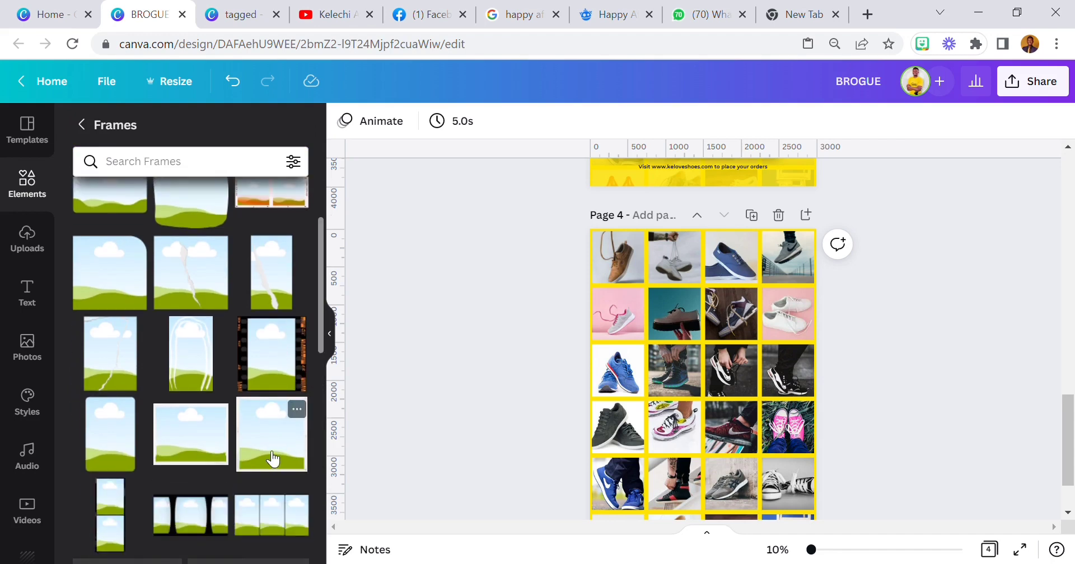
scroll(261, 445, down, 10)
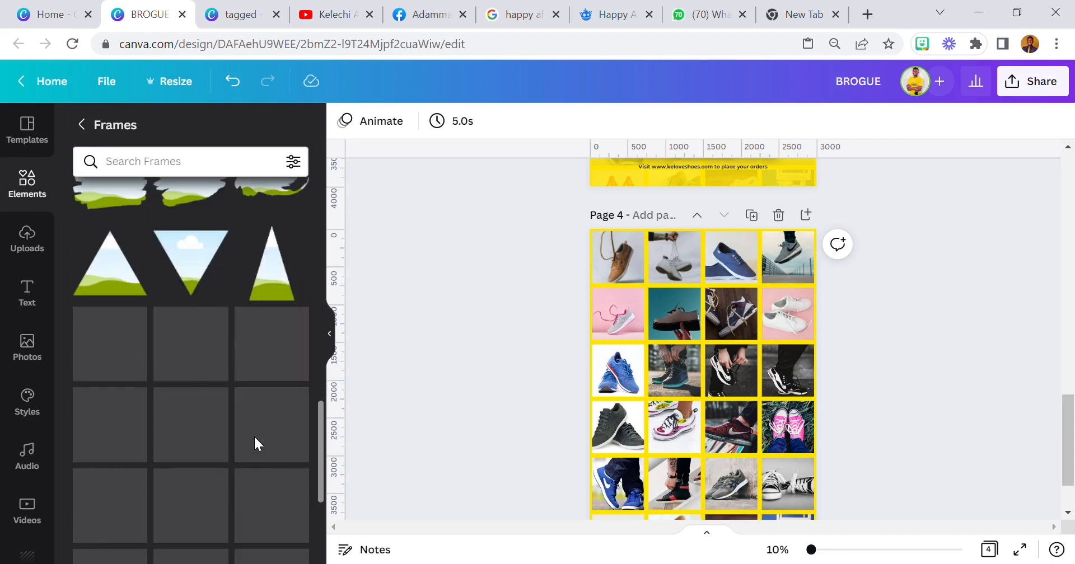
scroll(259, 442, down, 4)
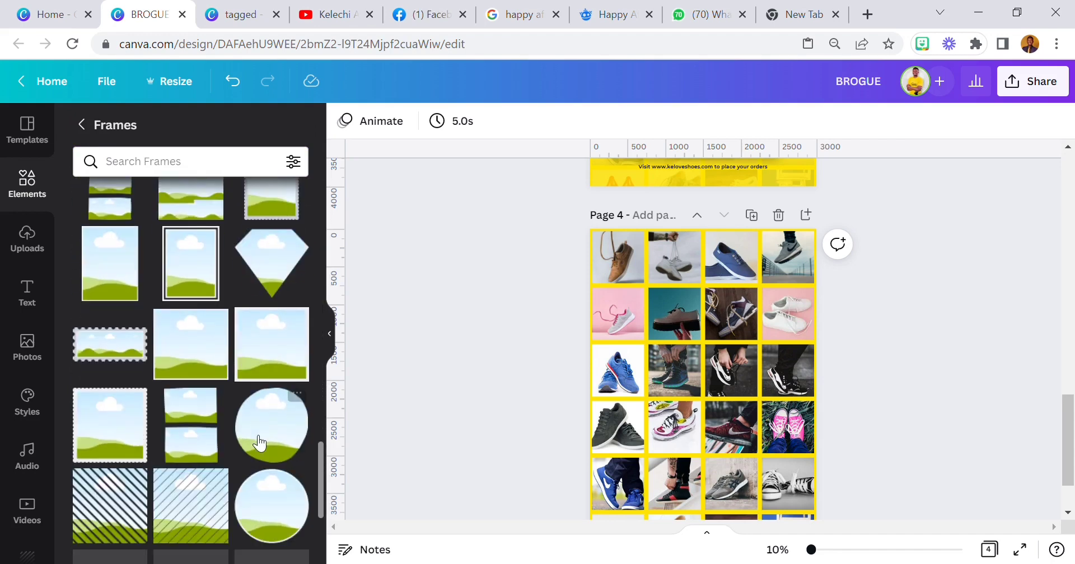
drag(267, 365, 650, 260)
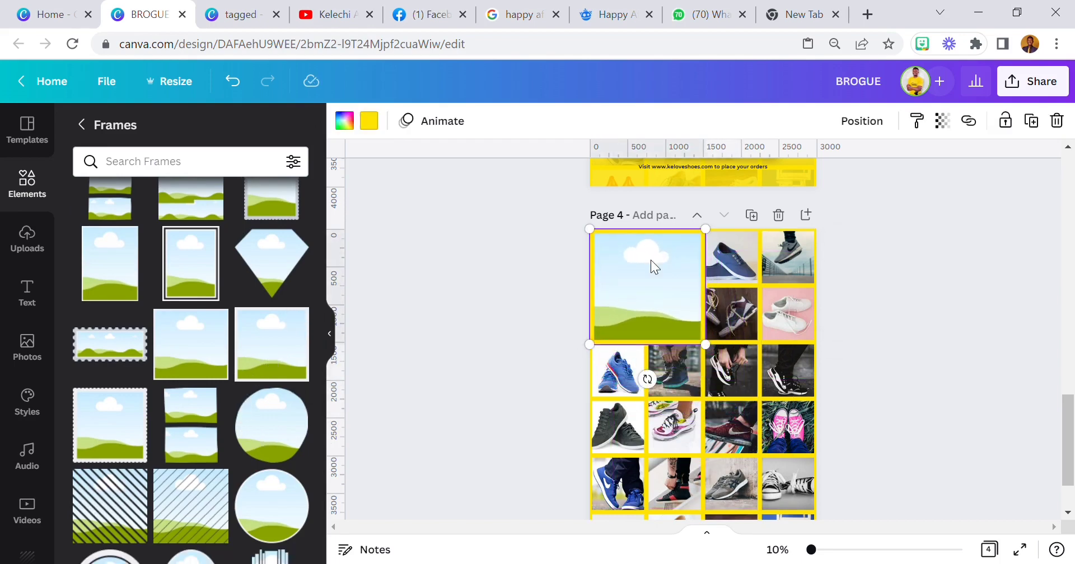
drag(705, 344, 642, 302)
click(530, 317)
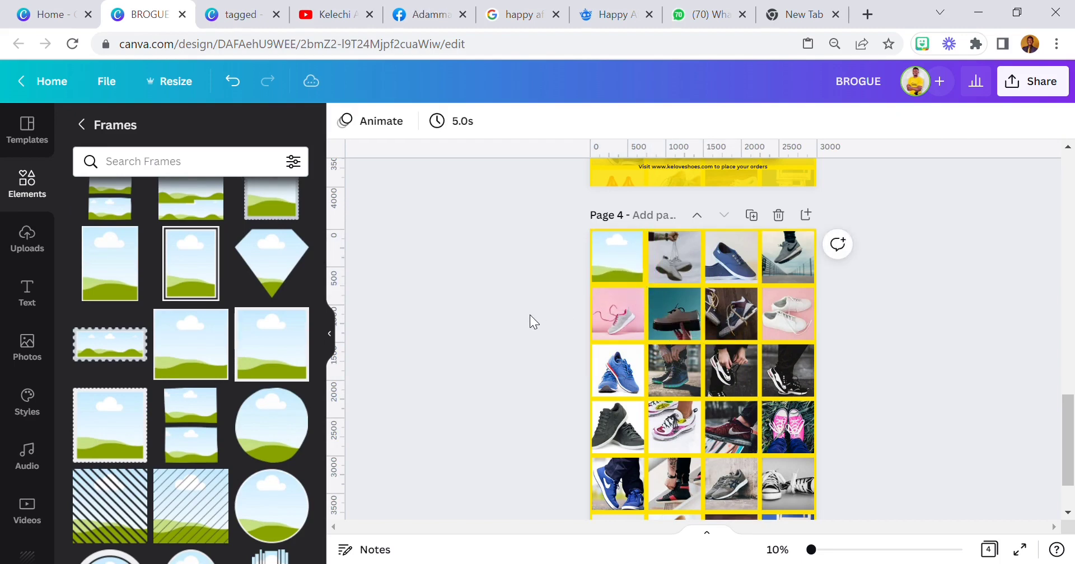
Duplicate the frame into the second cell of page 4's first row and delete the copy.
click(613, 257)
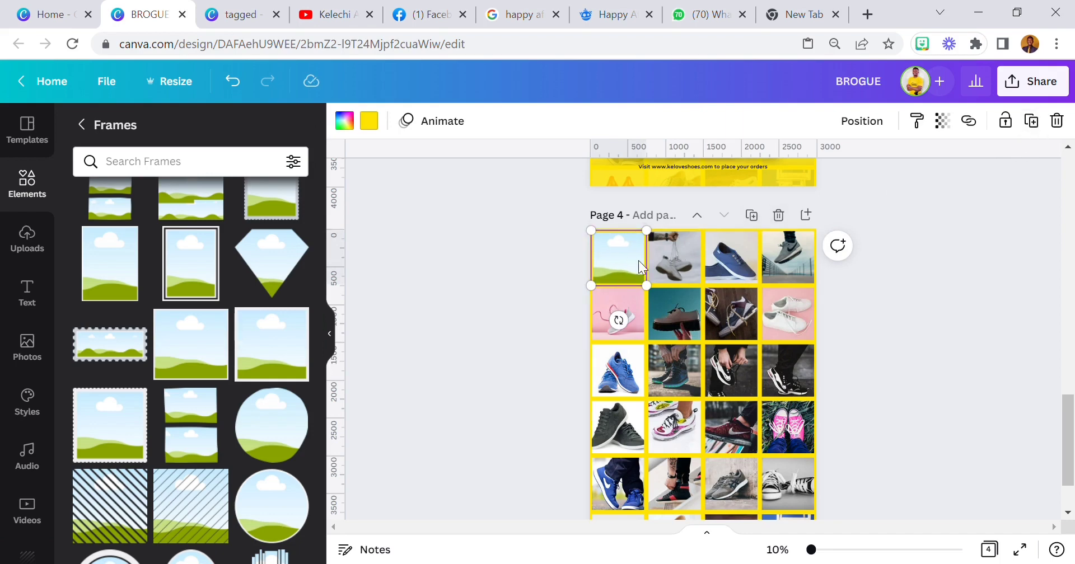
alt+drag(638, 260, 694, 270)
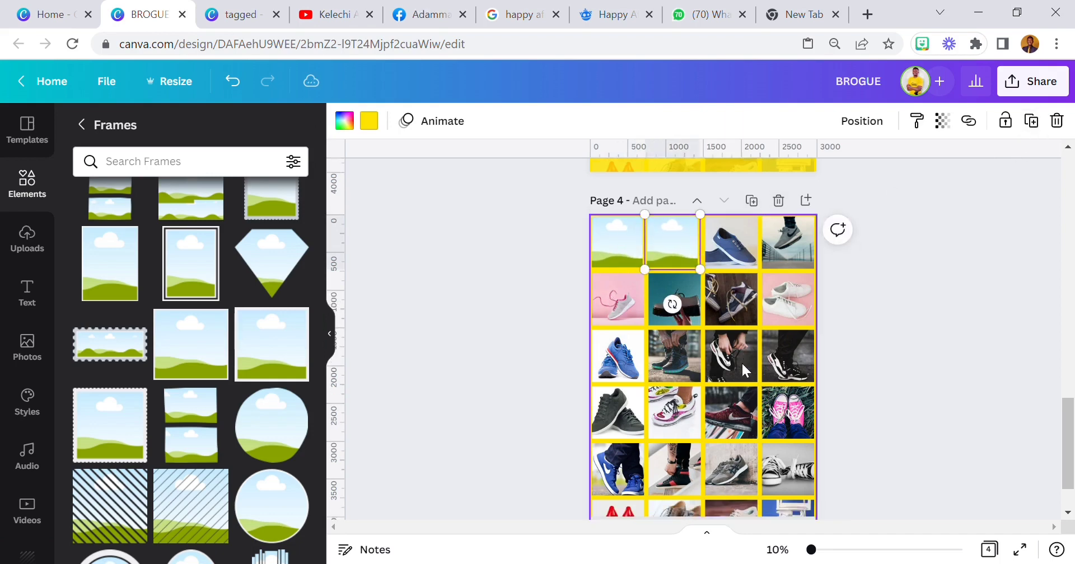
scroll(889, 360, down, 2)
scroll(740, 336, up, 2)
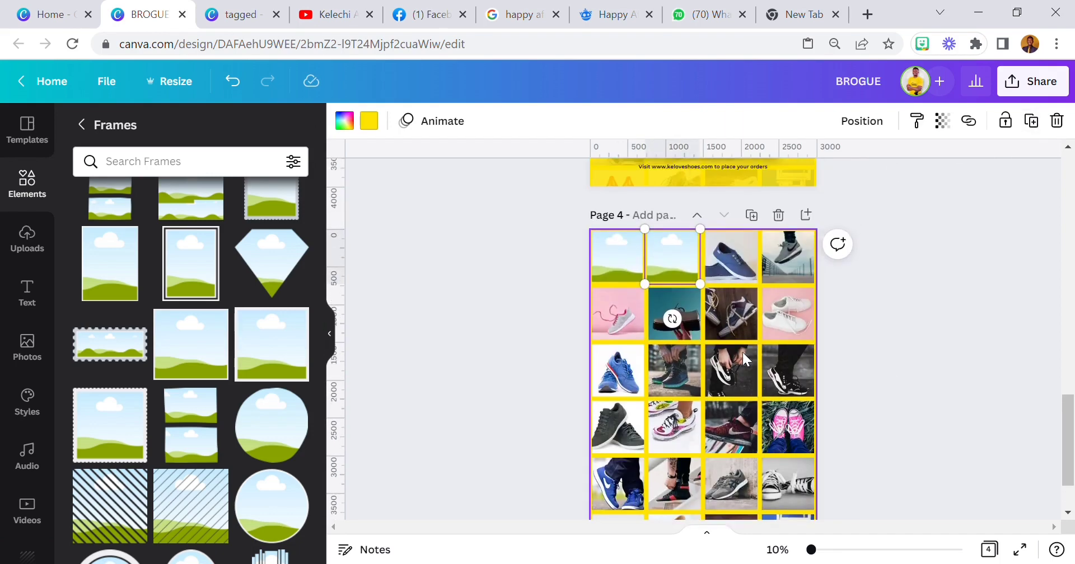
click(1056, 121)
click(635, 250)
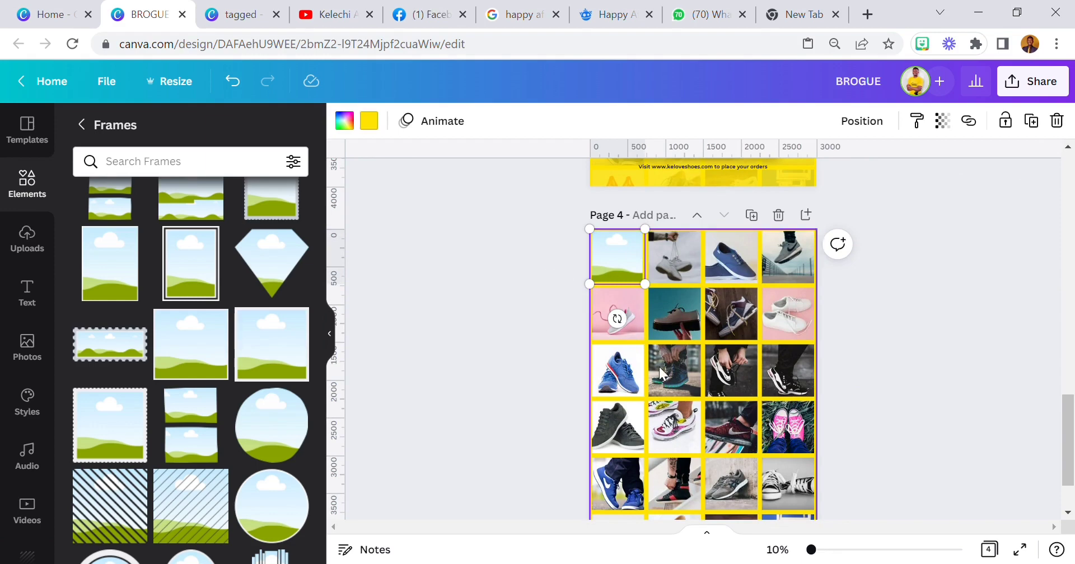
Examine how the locked photo grid blends into page 3's yellow background around the flyer.
scroll(676, 376, up, 3)
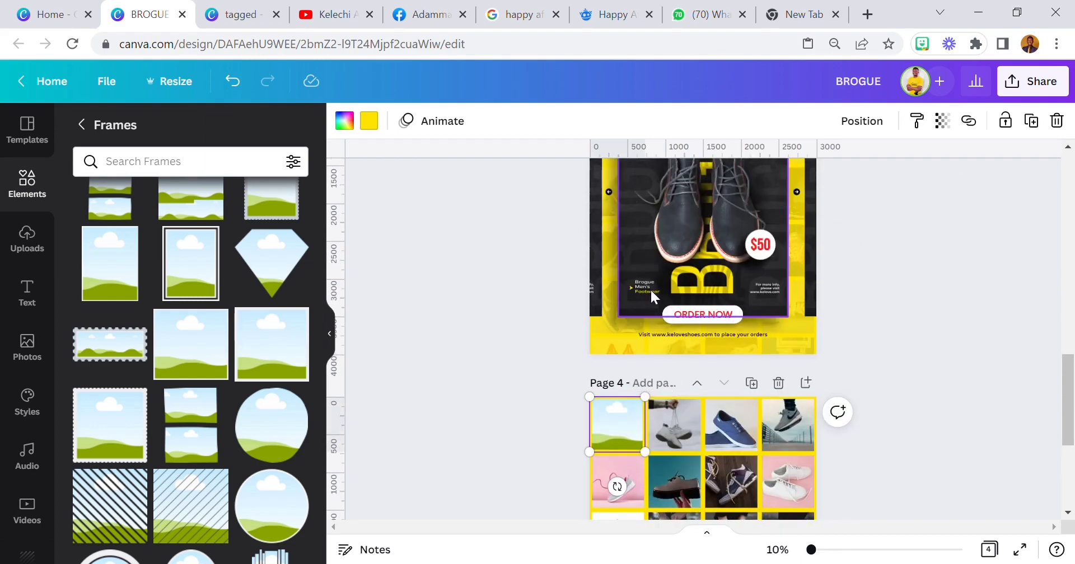
click(802, 344)
scroll(784, 322, down, 2)
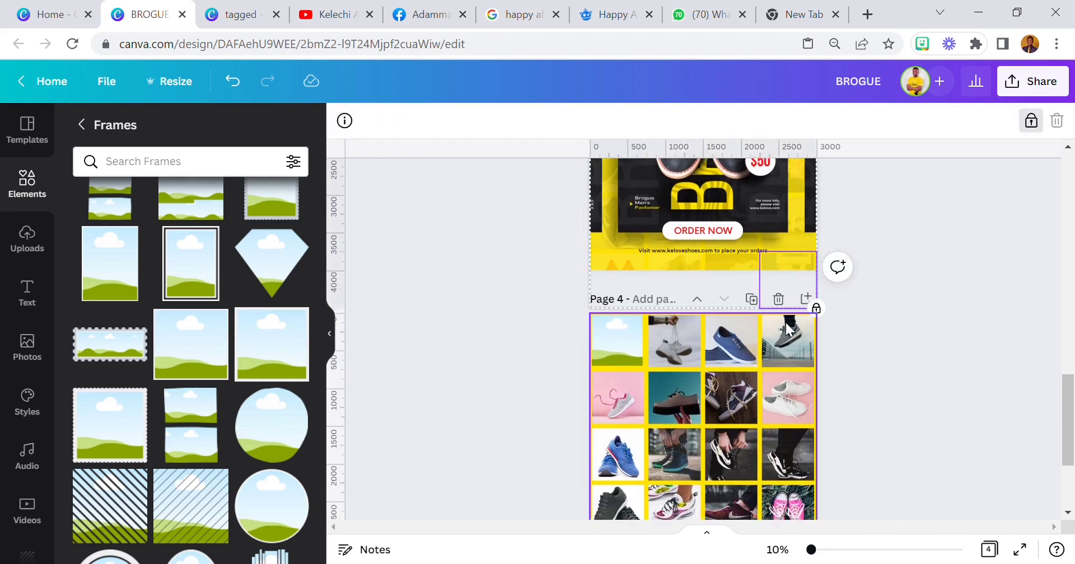
scroll(789, 324, up, 3)
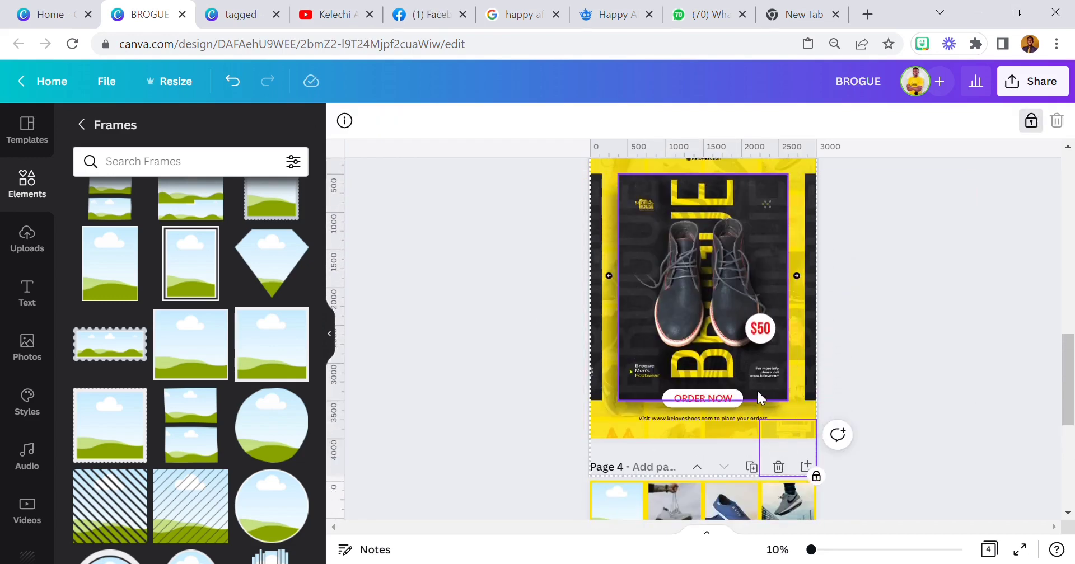
scroll(724, 343, up, 1)
scroll(728, 349, down, 1)
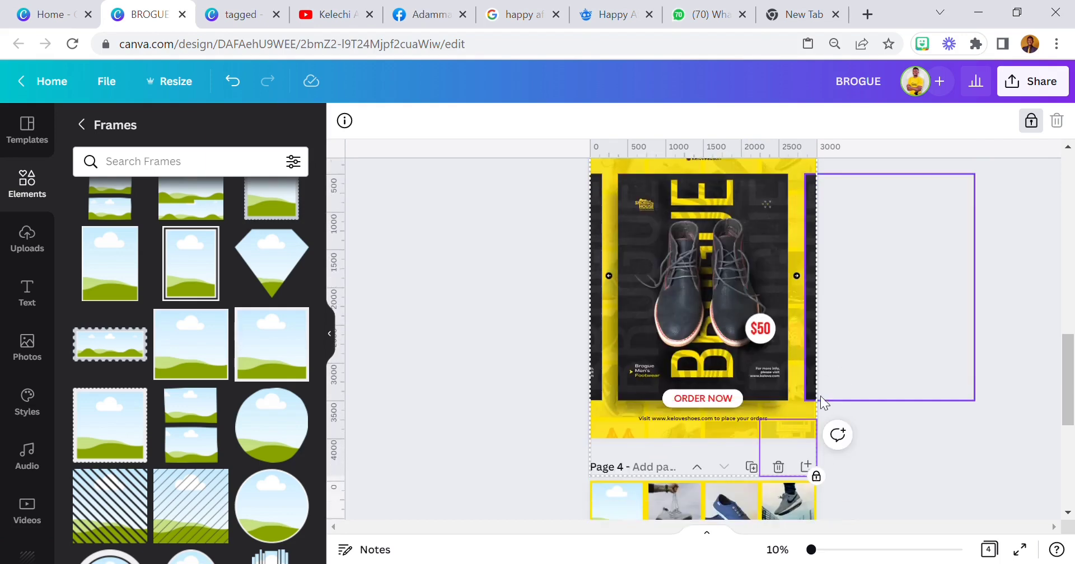
click(893, 343)
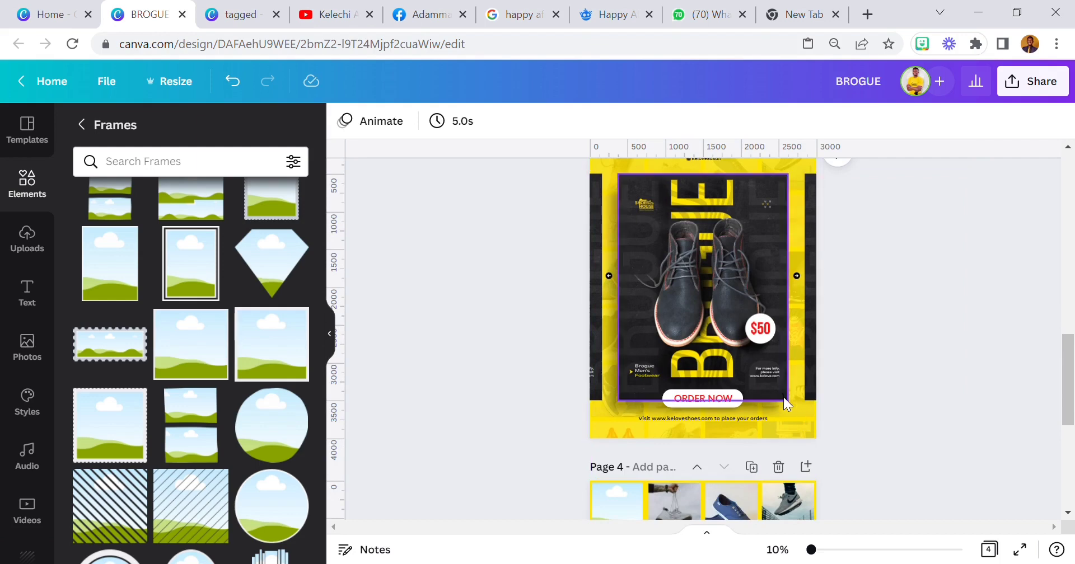
click(801, 421)
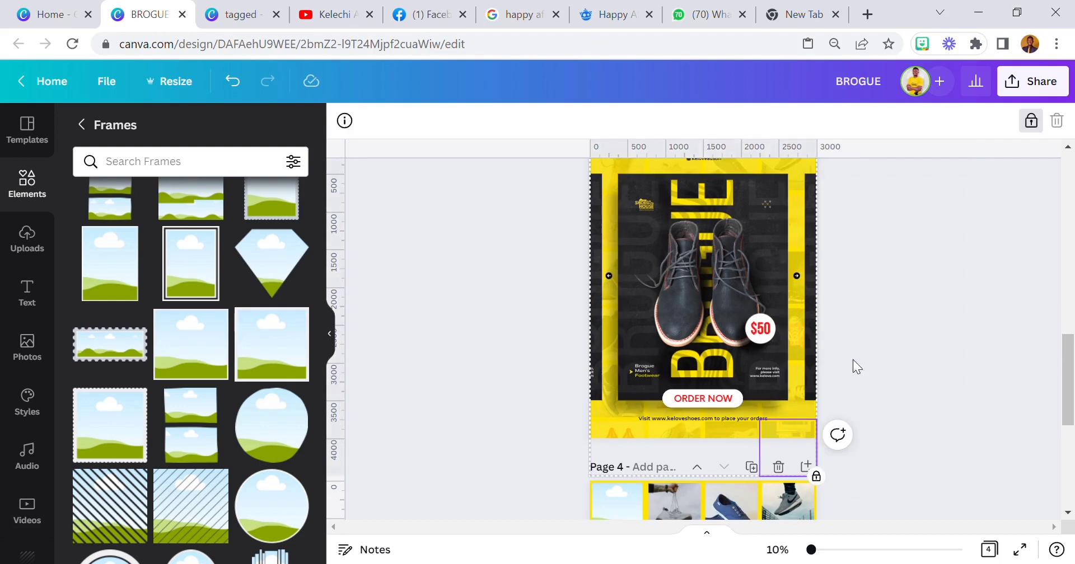
click(973, 244)
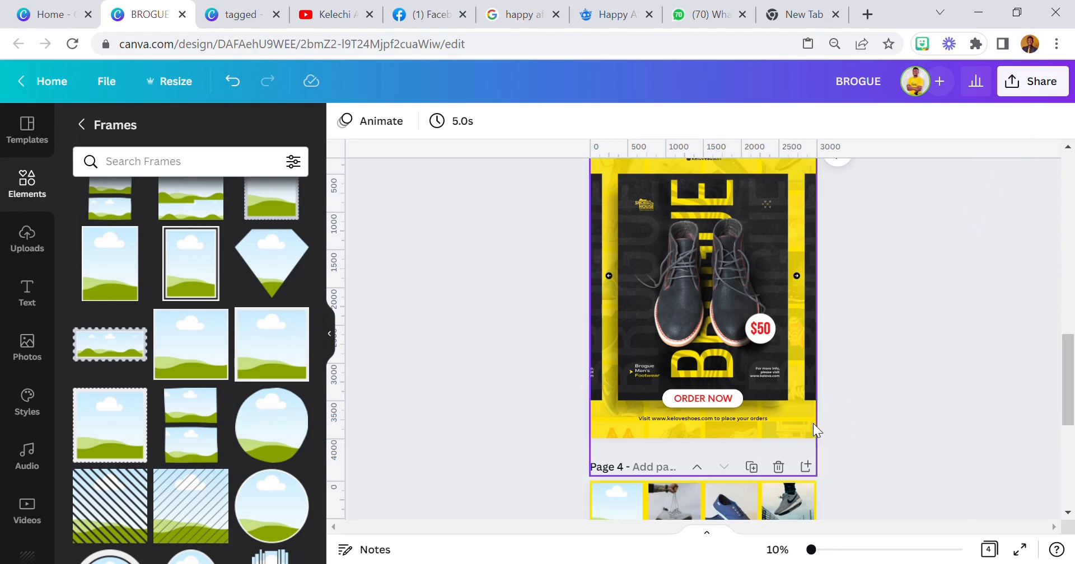
Unlock the photo grid on page 3, try shifting it toward the left, and undo the move.
click(813, 424)
click(815, 408)
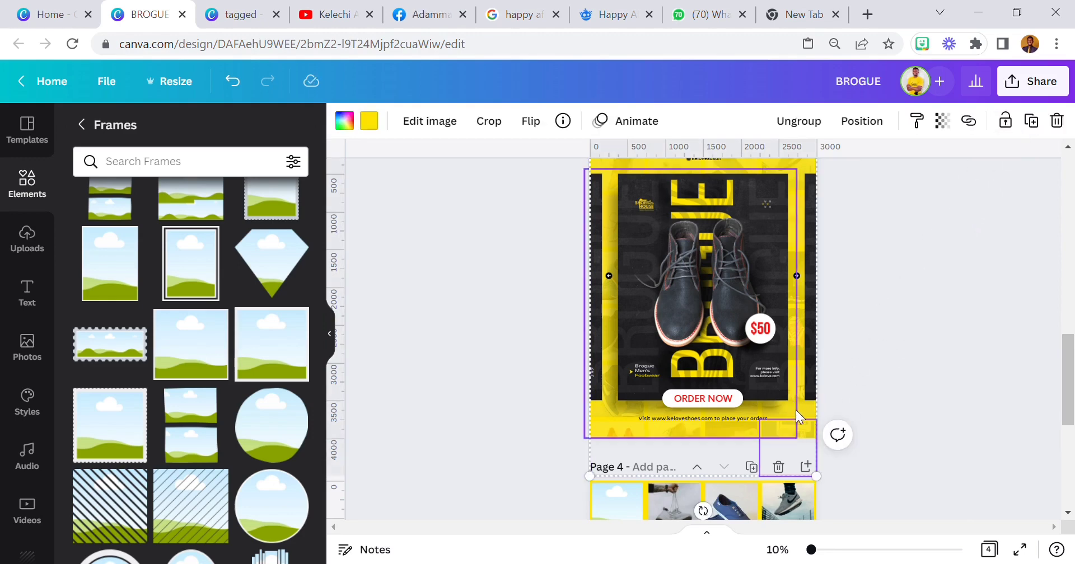
drag(805, 415, 727, 426)
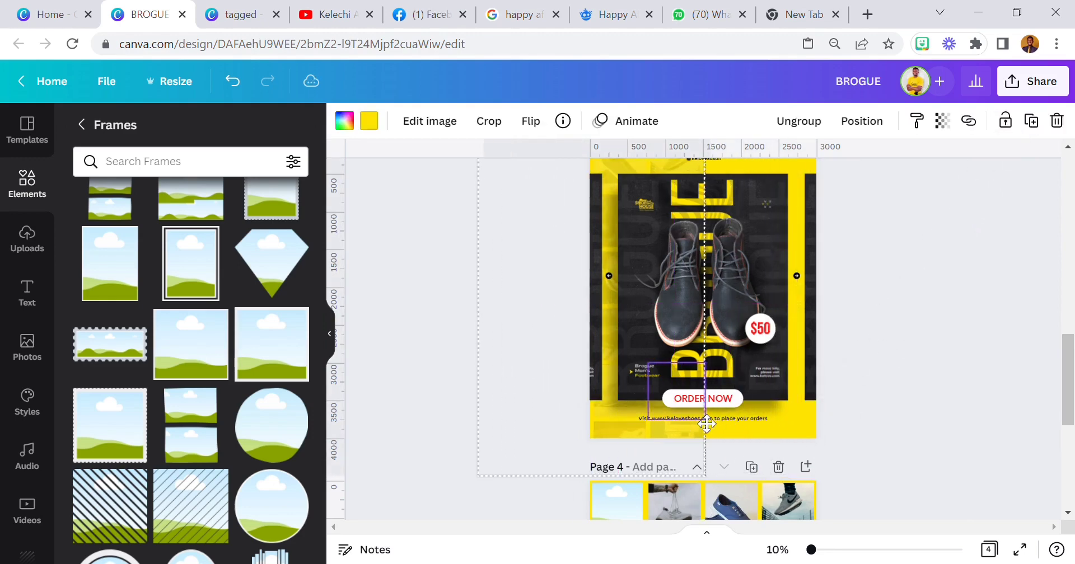
click(801, 423)
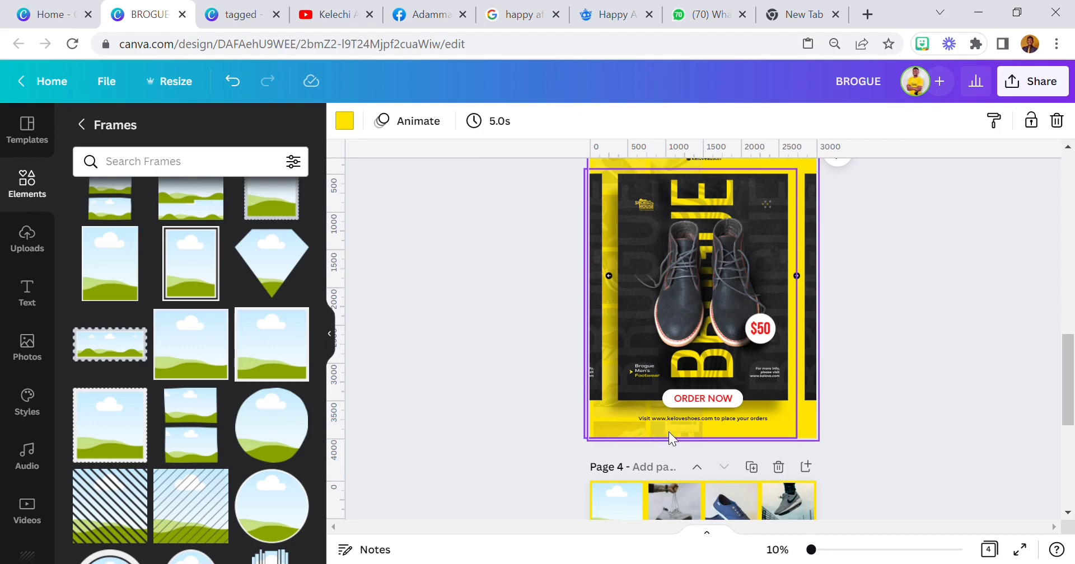
click(232, 81)
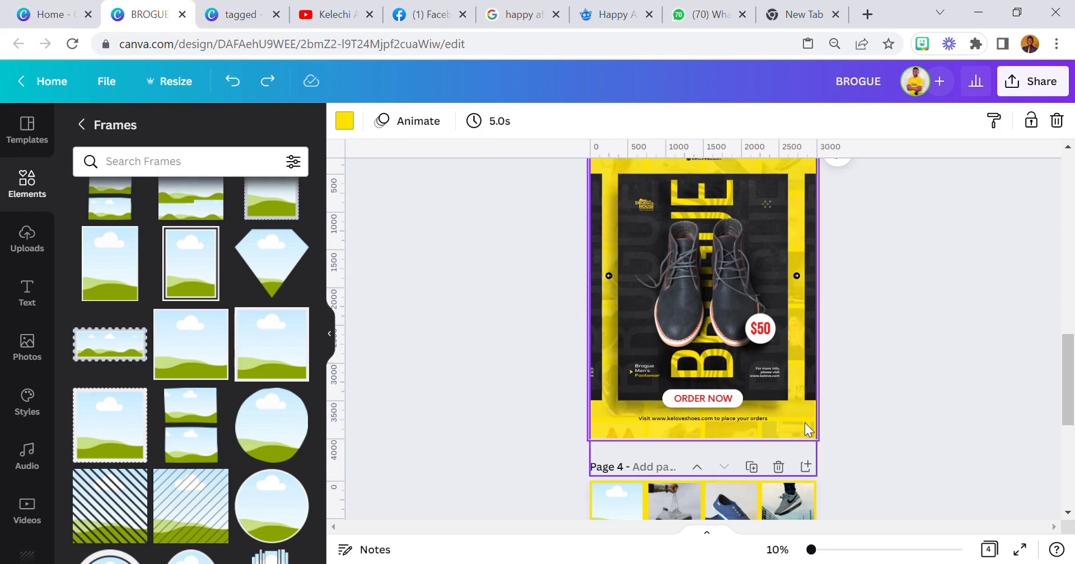
Check the photo grid's transparency and snap it back into alignment with page 3's side edges.
click(804, 422)
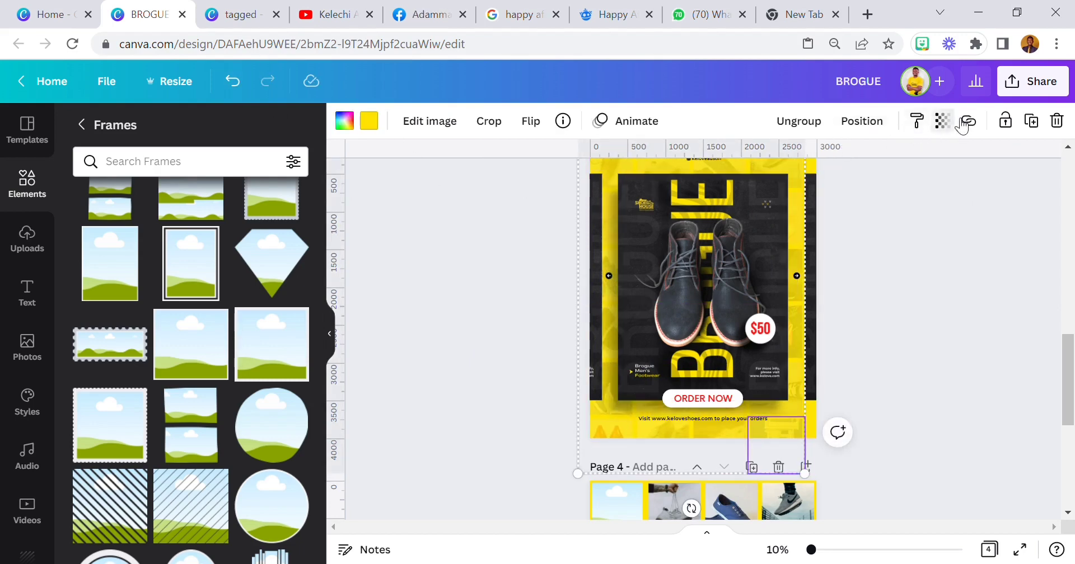
click(850, 404)
click(805, 421)
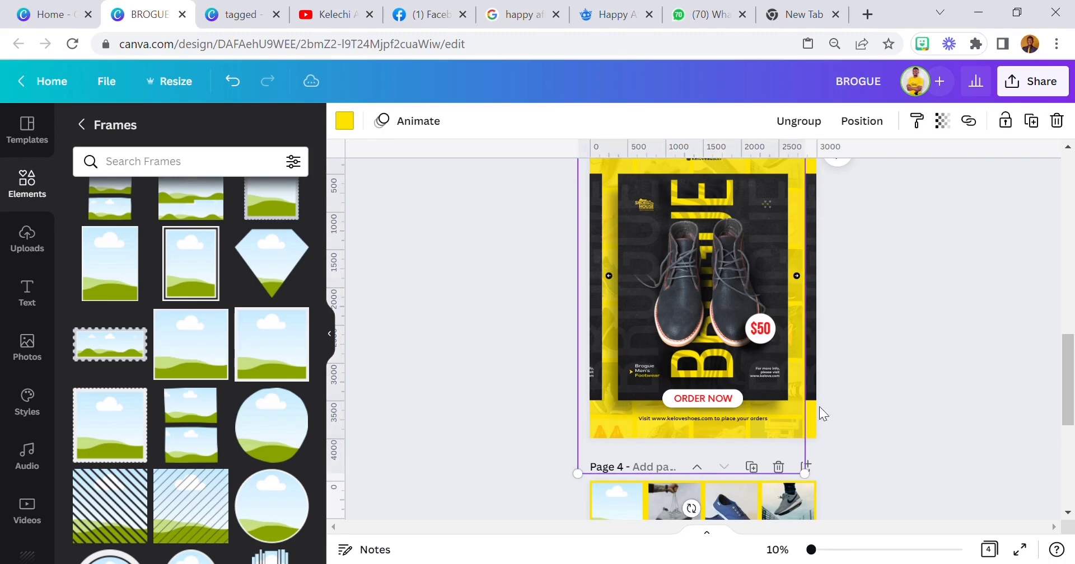
click(942, 121)
click(934, 292)
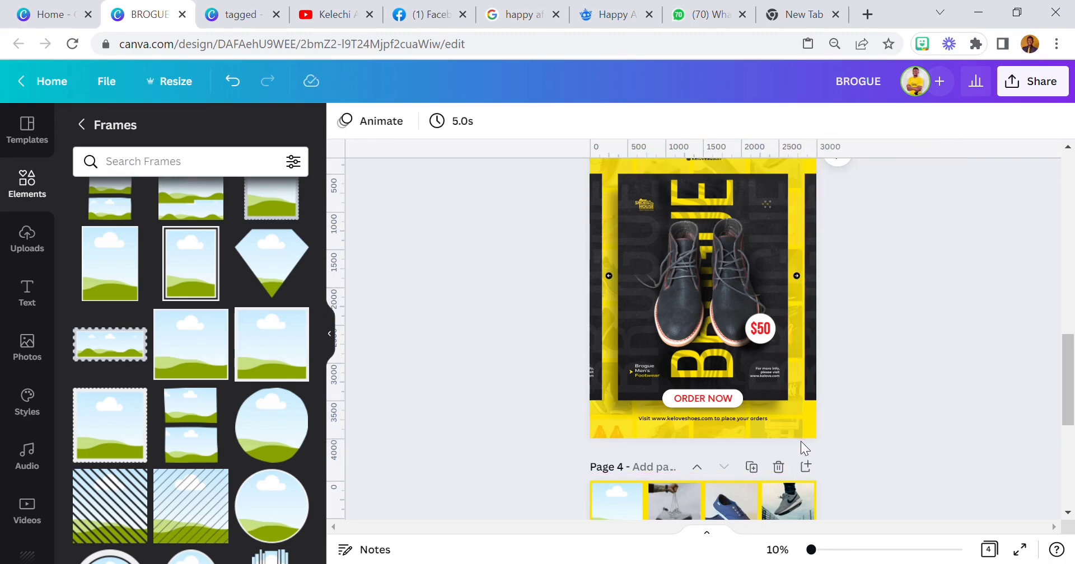
drag(797, 440, 818, 446)
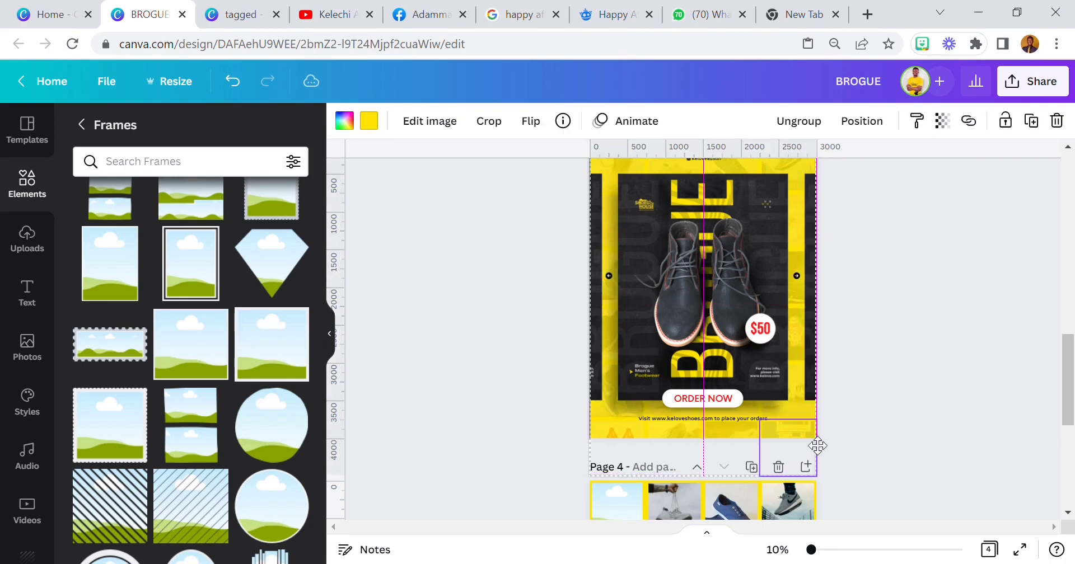
scroll(823, 387, up, 10)
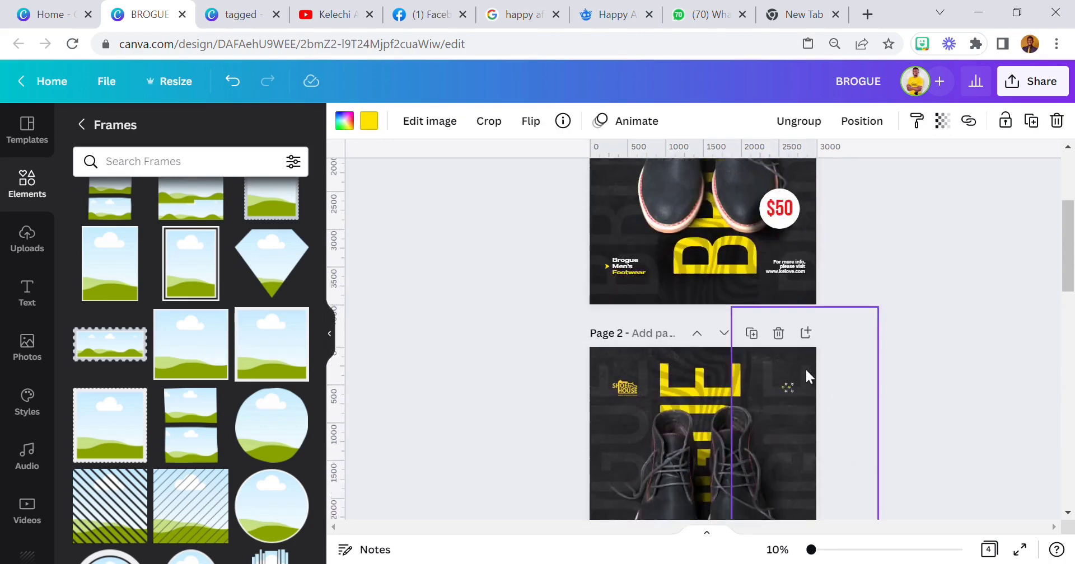
scroll(806, 376, down, 4)
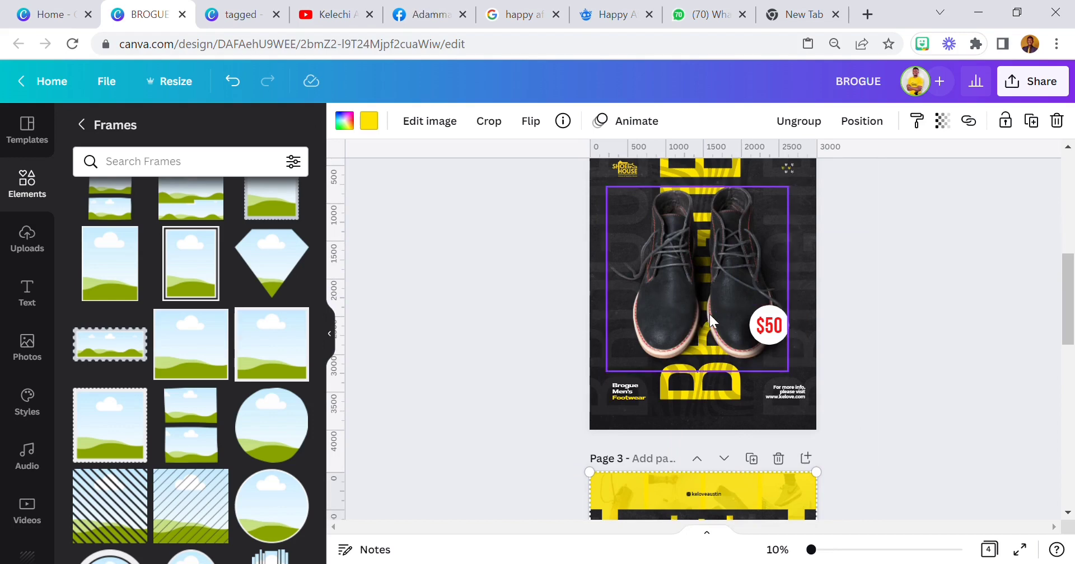
Compare the page 2 flyer with its centered image on page 3, and examine the partial flyer copies along page 3's side edges.
scroll(710, 314, down, 5)
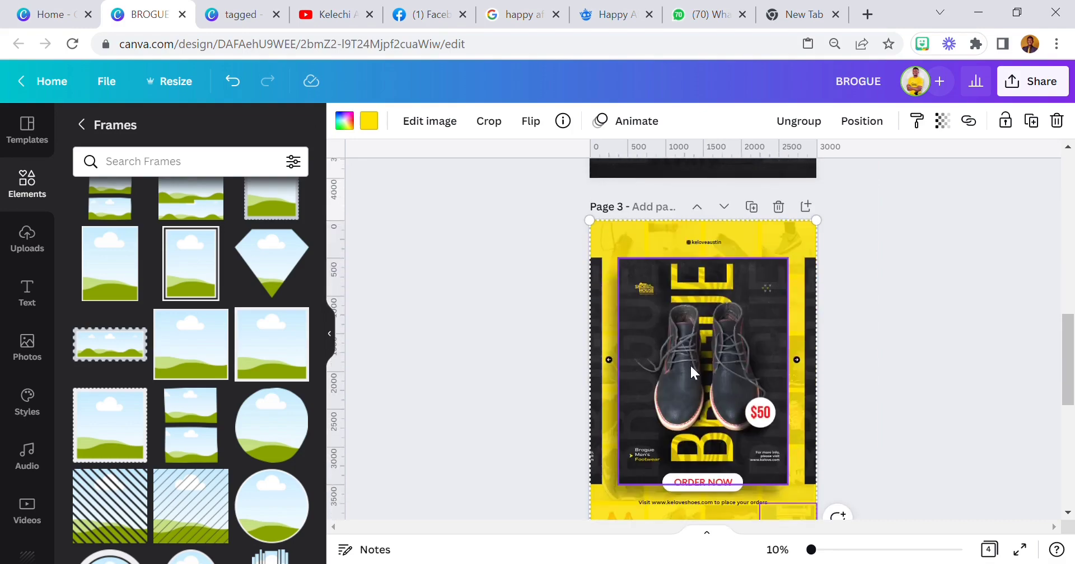
click(704, 364)
scroll(705, 361, up, 4)
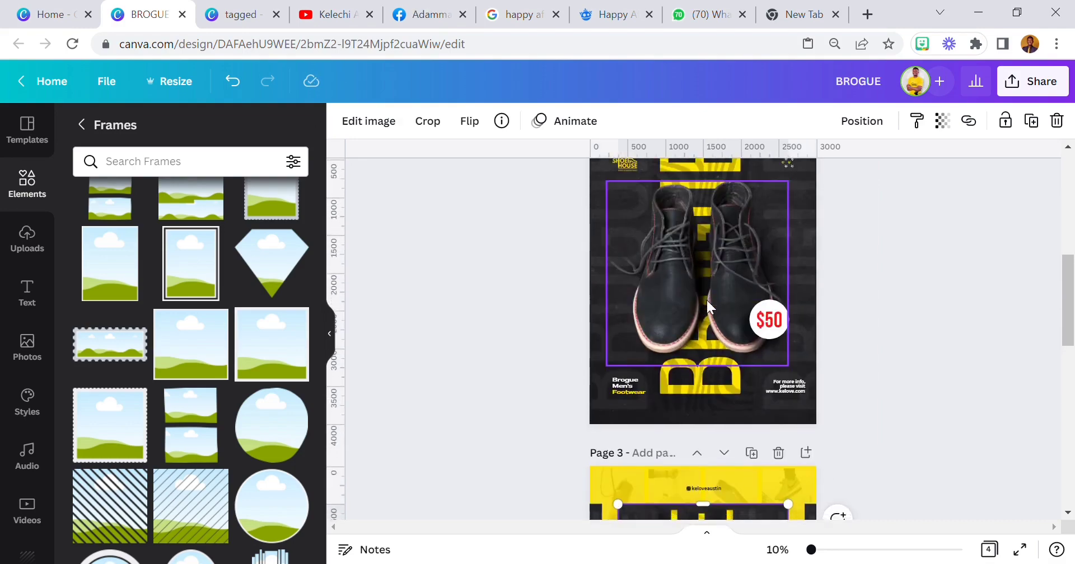
scroll(710, 356, down, 2)
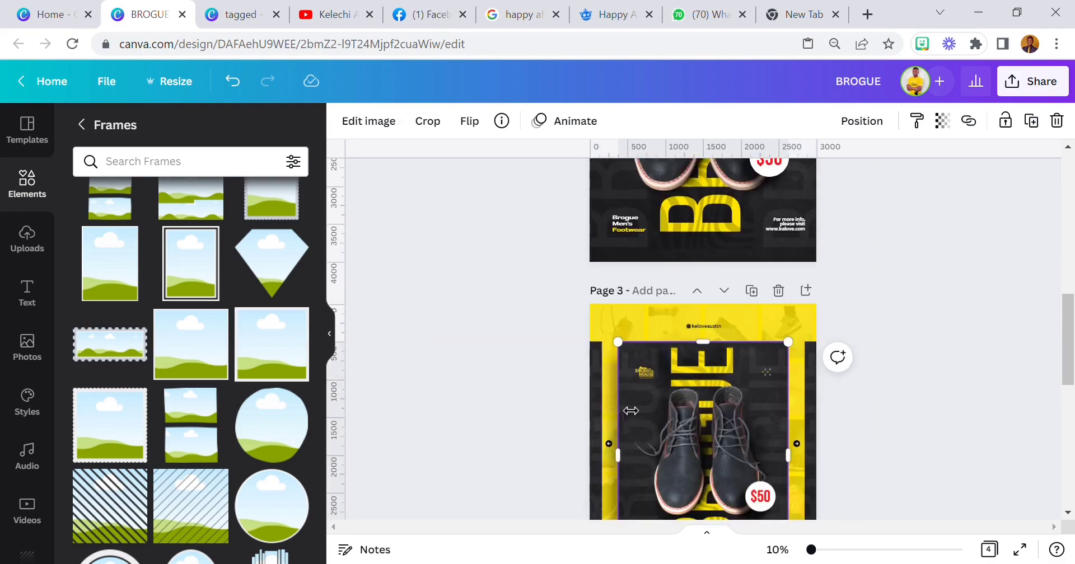
drag(594, 399, 818, 410)
scroll(818, 410, down, 3)
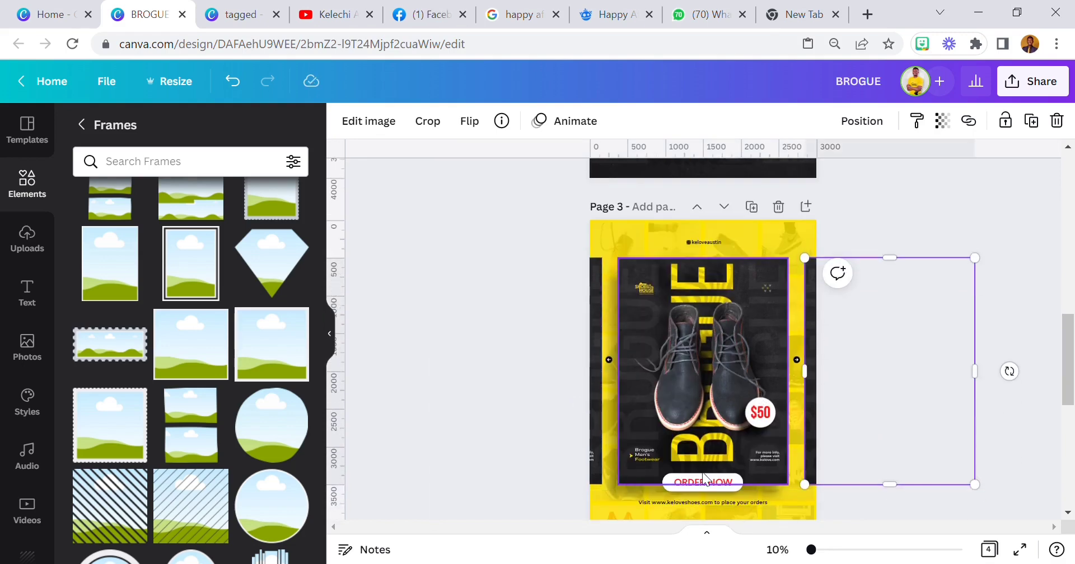
scroll(694, 477, down, 3)
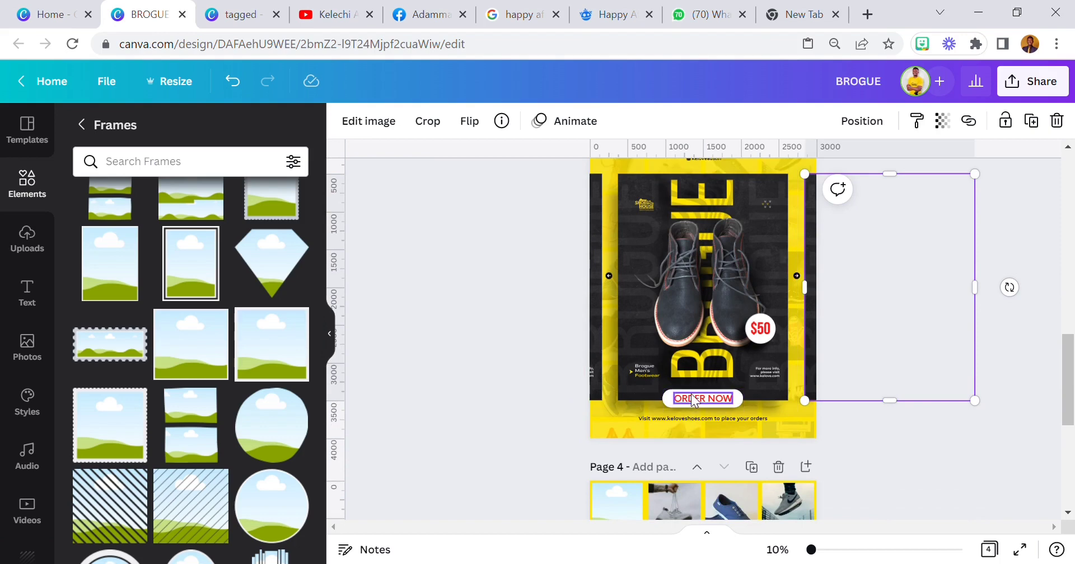
click(583, 401)
scroll(583, 402, up, 3)
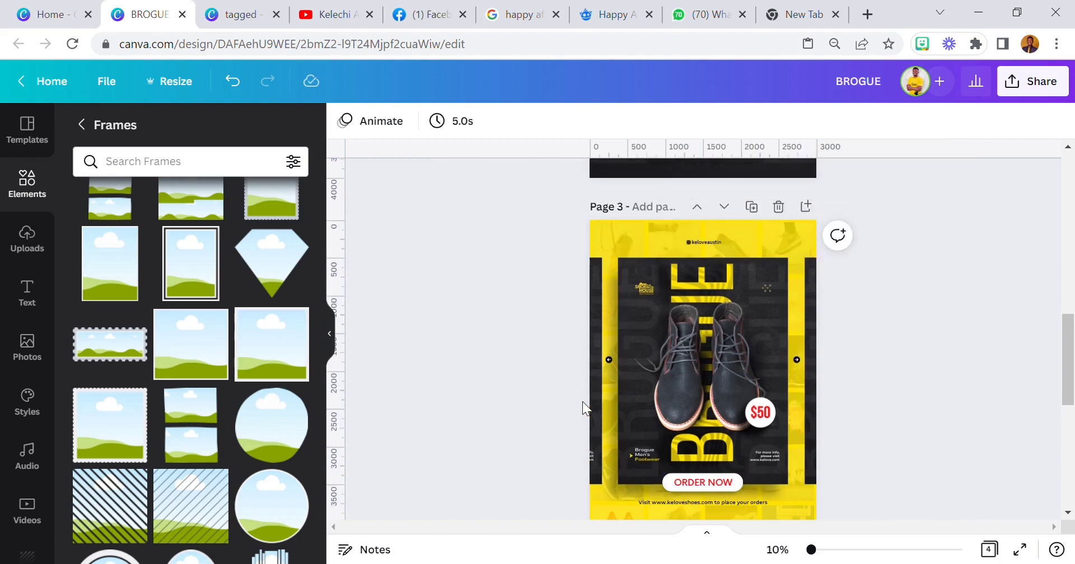
scroll(565, 389, up, 3)
scroll(566, 388, up, 6)
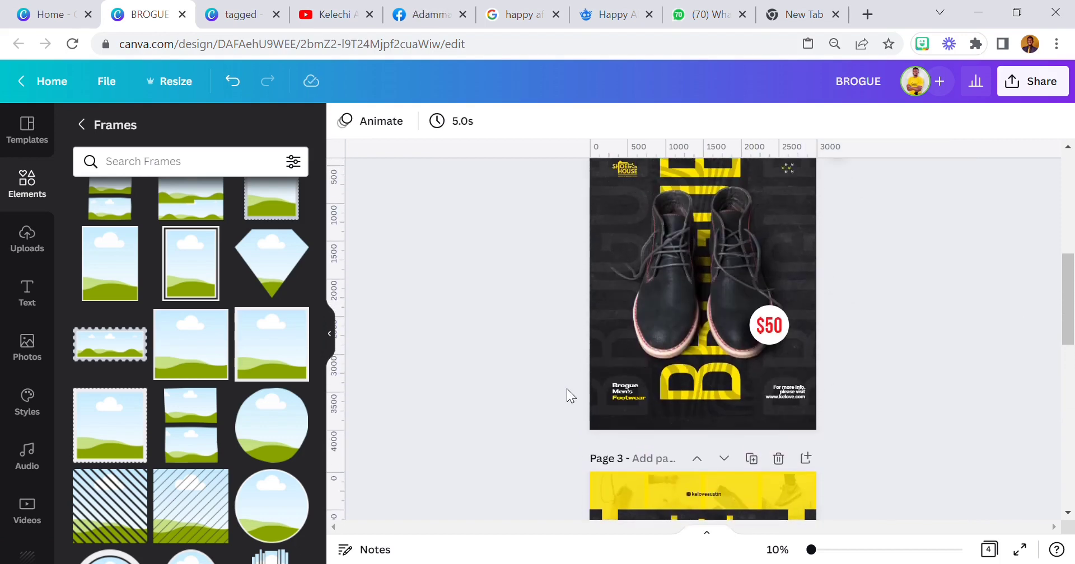